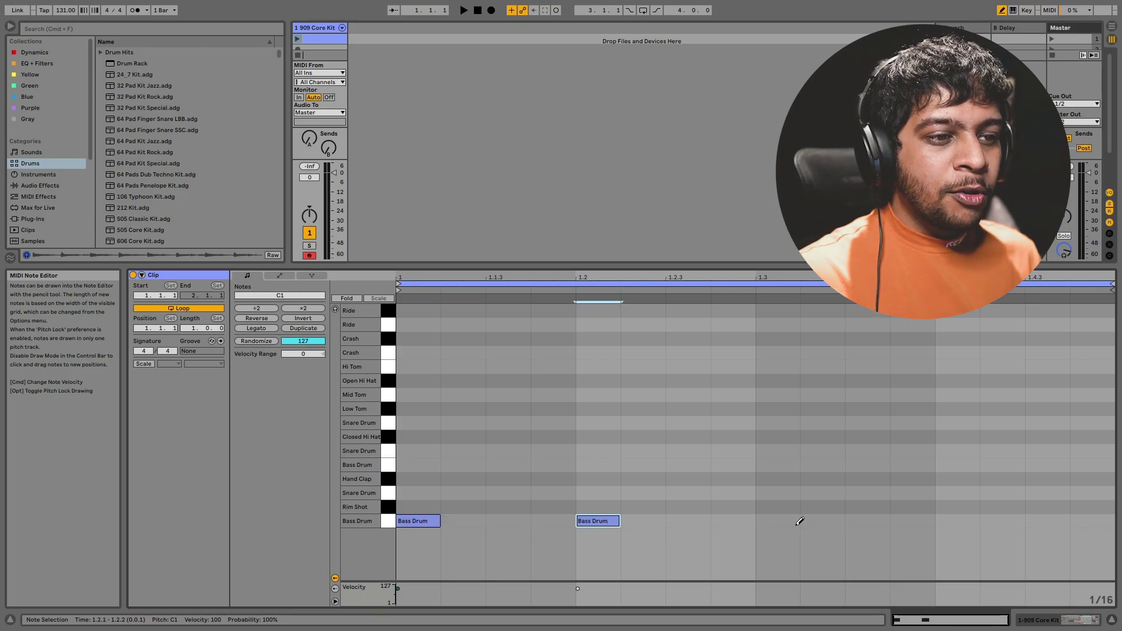
# Complete the four-on-the-floor pattern with Bass Drum notes on beats 1.3 and 1.4, and leave Draw Mode.
pyautogui.click(970, 521)
pyautogui.press('b')
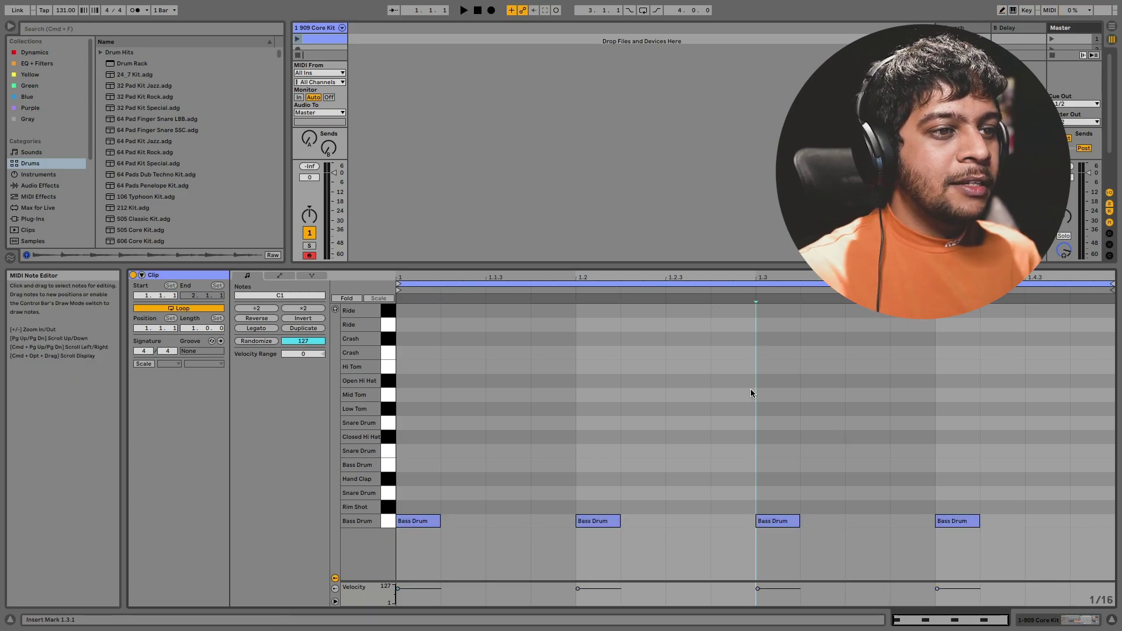
# Insert a new MIDI track and load the Kick 909 1.aif drum hit onto it as its instrument.
pyautogui.rightClick(374, 48)
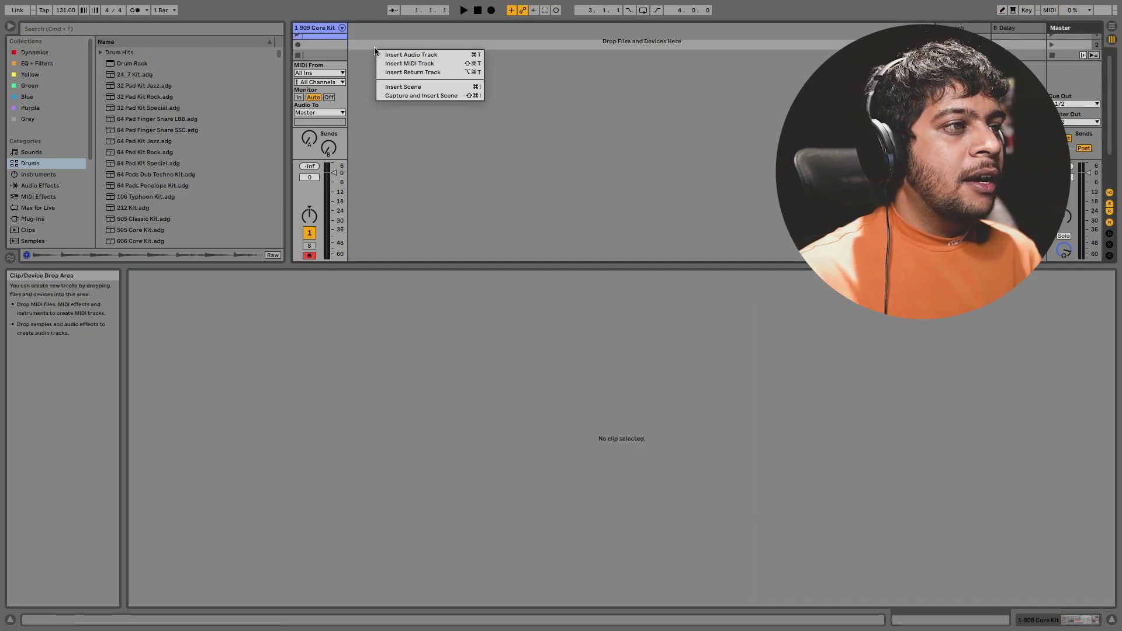
pyautogui.click(408, 65)
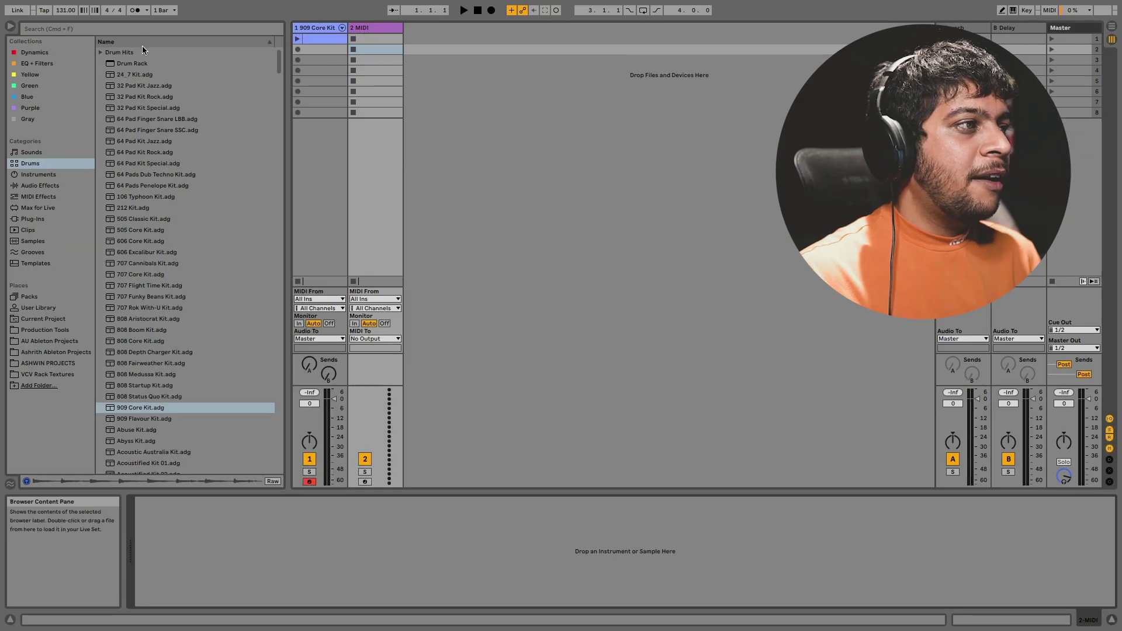
pyautogui.click(143, 32)
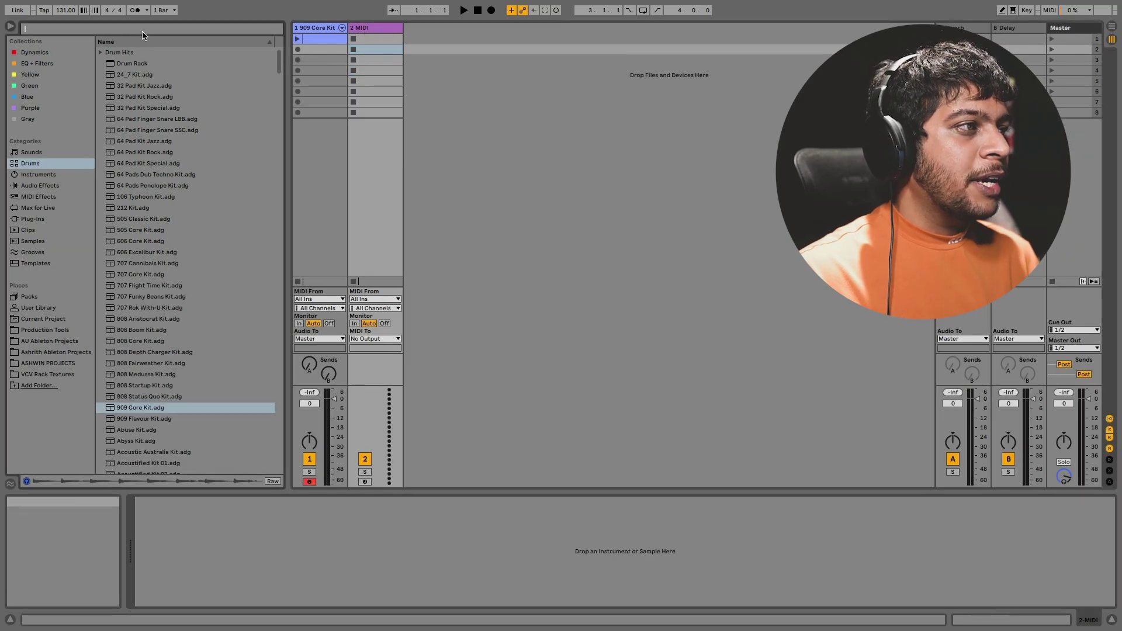
pyautogui.write('kick 909')
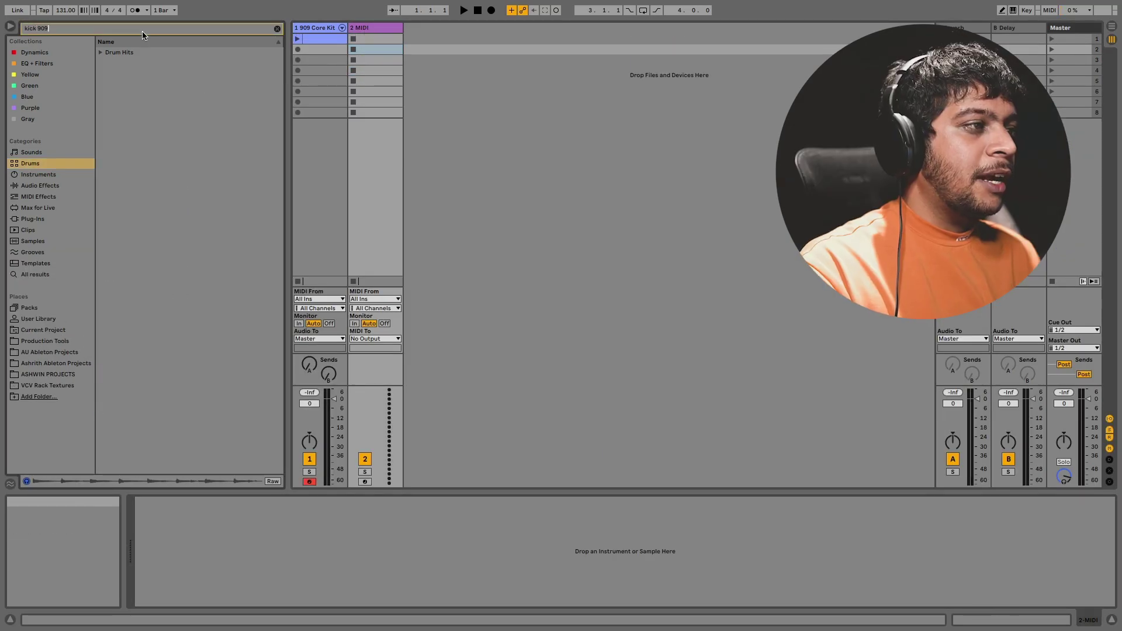
pyautogui.click(100, 53)
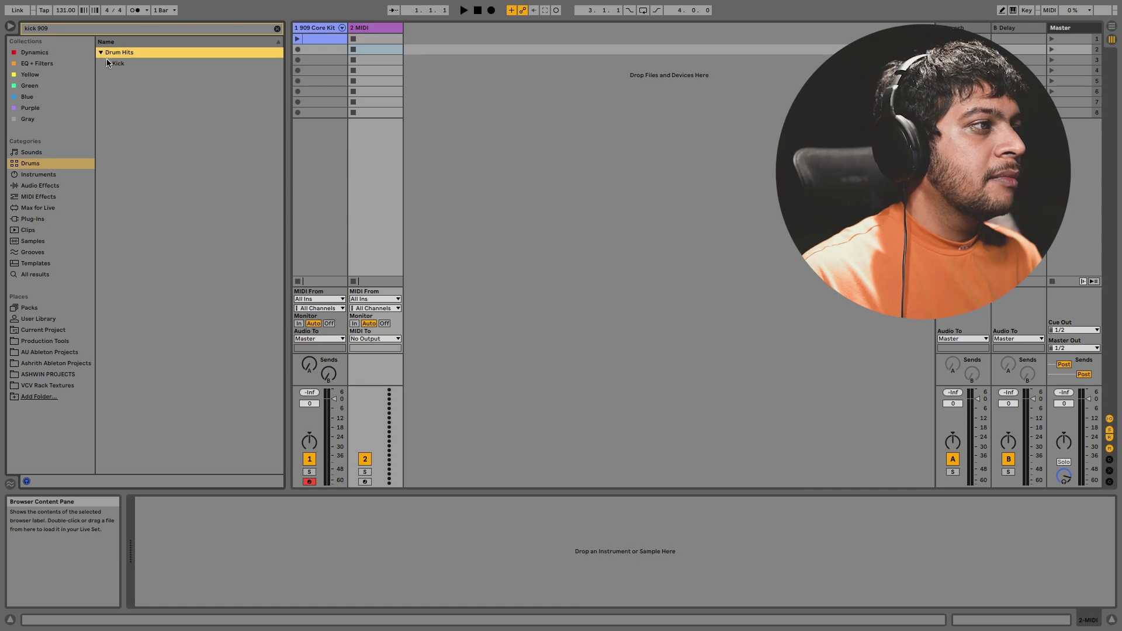
pyautogui.click(108, 63)
pyautogui.click(197, 71)
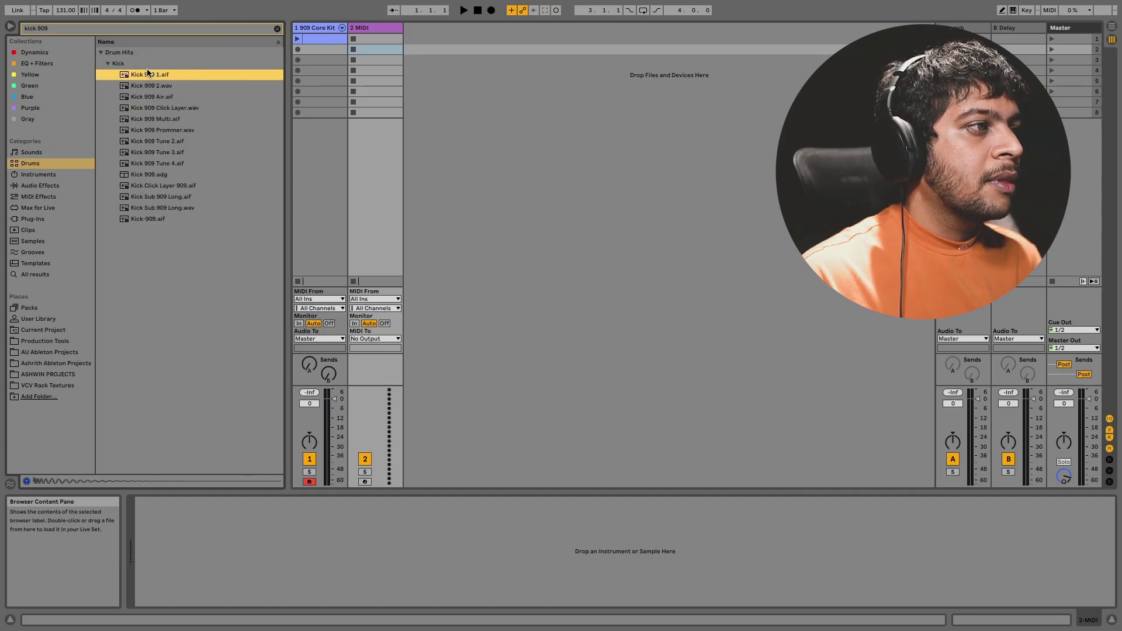
pyautogui.moveTo(152, 75); pyautogui.dragTo(278, 569)
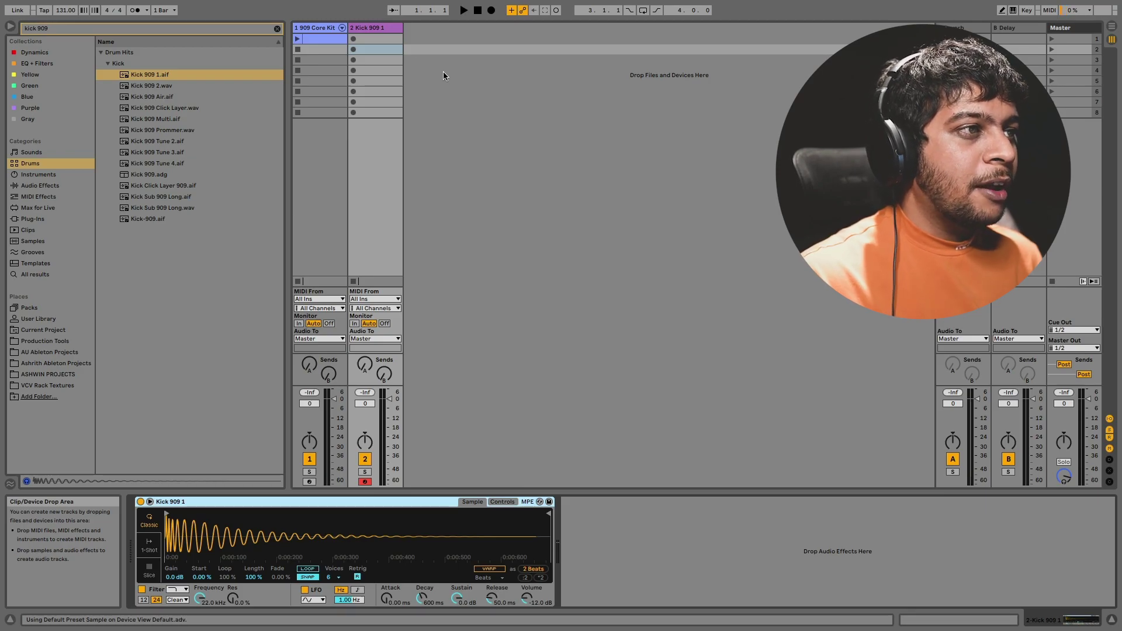
# Launch the 909 Core Kit clip and create an empty MIDI clip in the first slot of the Kick 909 1 track.
pyautogui.click(298, 39)
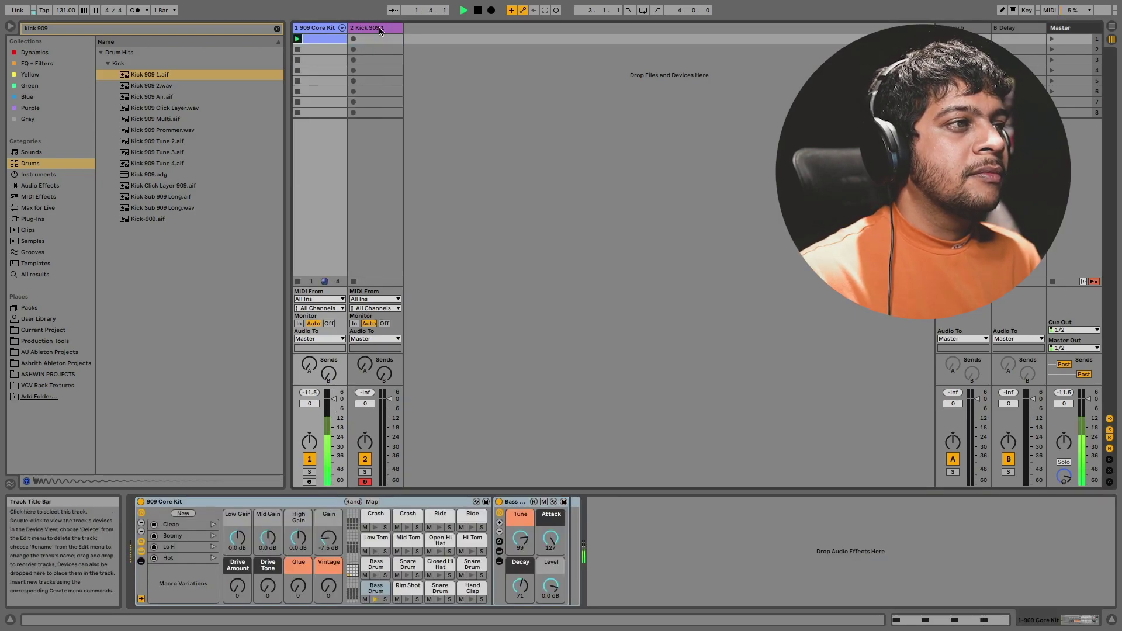
pyautogui.doubleClick(373, 38)
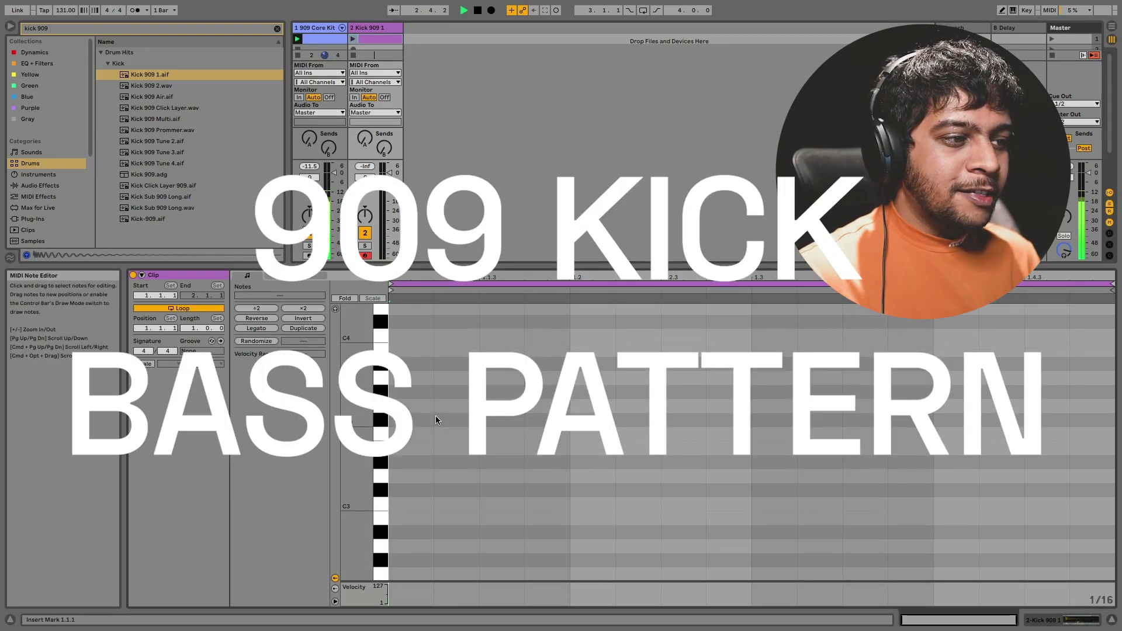
# Draw 1/16 notes on C2 at 1.1.2, 1.1.4 and 1.2.3, and on C3 at 1.1.3, 1.2.2 and 1.2.4.
pyautogui.scroll(-3, 436, 416)
pyautogui.press('b')
pyautogui.click(467, 514)
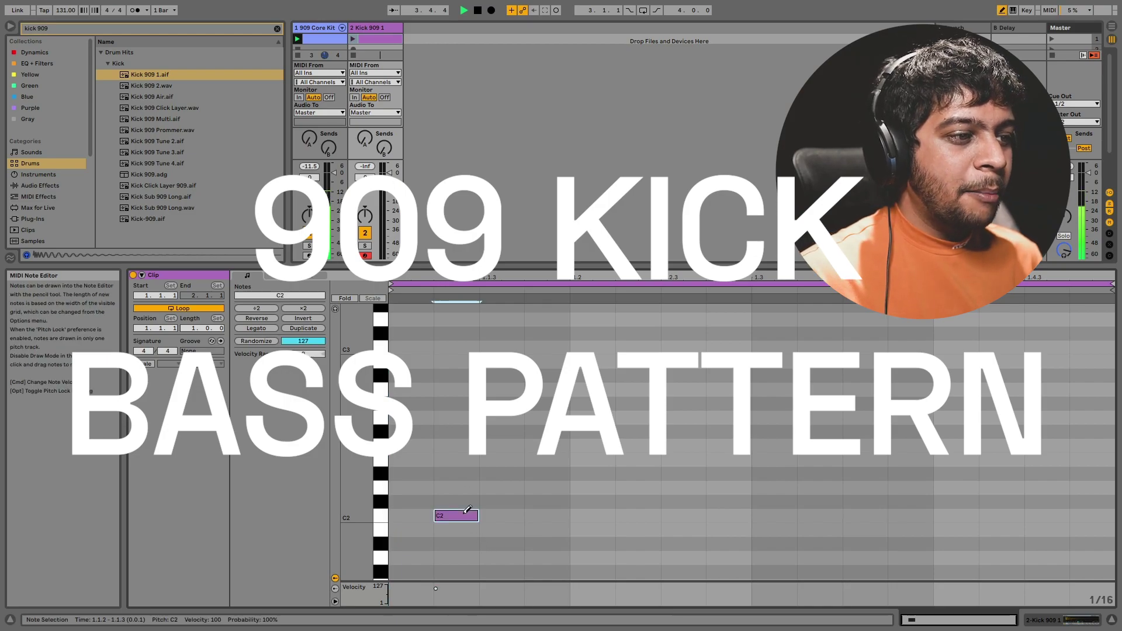
pyautogui.click(553, 515)
pyautogui.click(506, 347)
pyautogui.click(640, 516)
pyautogui.click(646, 515)
pyautogui.click(684, 515)
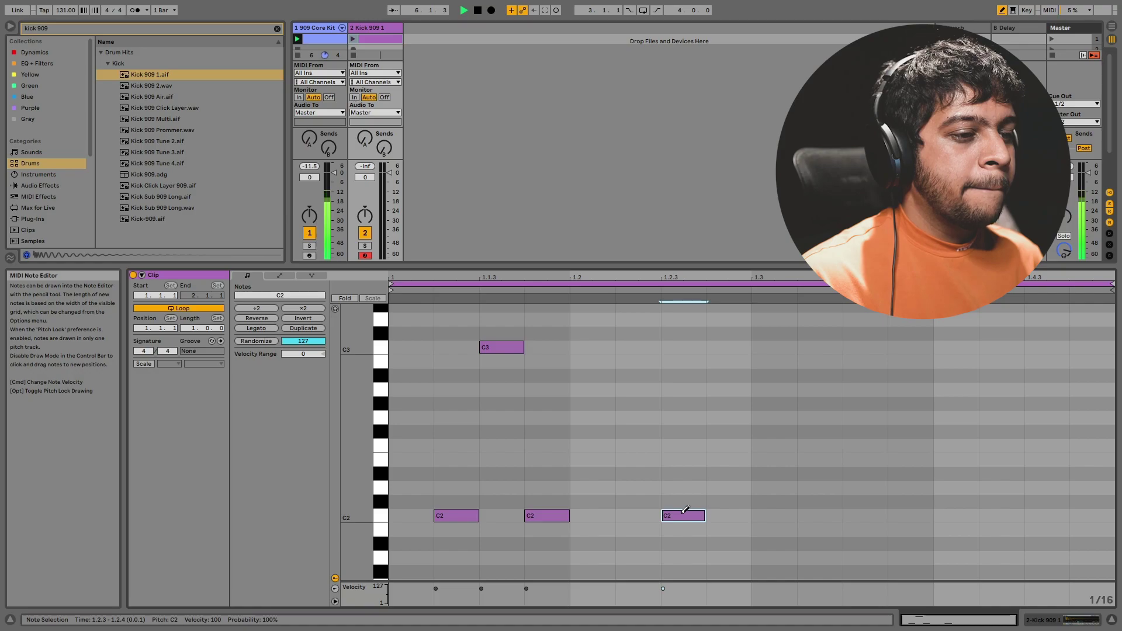
pyautogui.click(726, 347)
pyautogui.click(637, 347)
pyautogui.press('b')
# Loop only the first two beats of the clip and transpose all its notes down one octave.
pyautogui.moveTo(739, 319); pyautogui.dragTo(381, 575)
pyautogui.press('super+l')
pyautogui.click(695, 405)
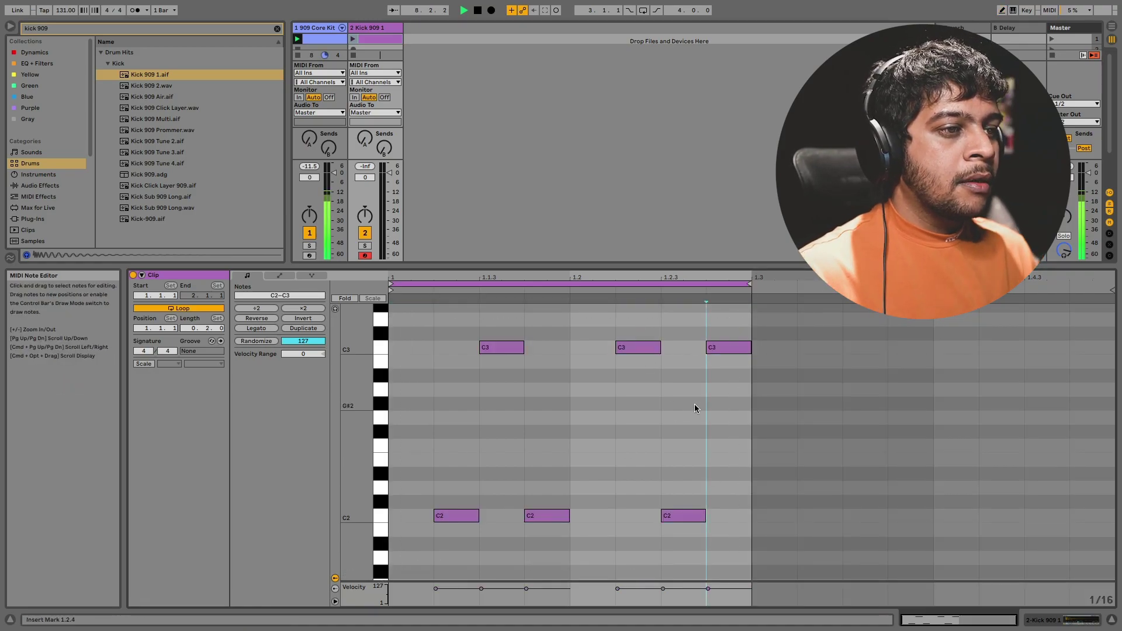
pyautogui.press('super+a')
pyautogui.hotkey('shift', 'Down')
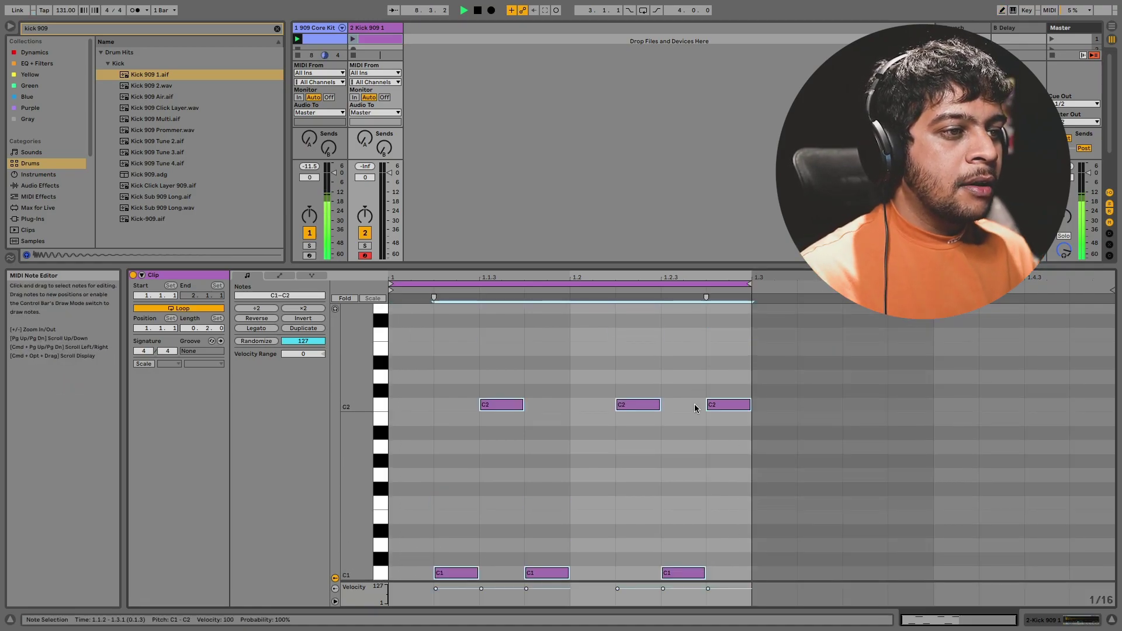
# Launch the Kick 909 1 clip and move the C2 note at 1.2.2 down to D#1.
pyautogui.click(353, 39)
pyautogui.click(574, 354)
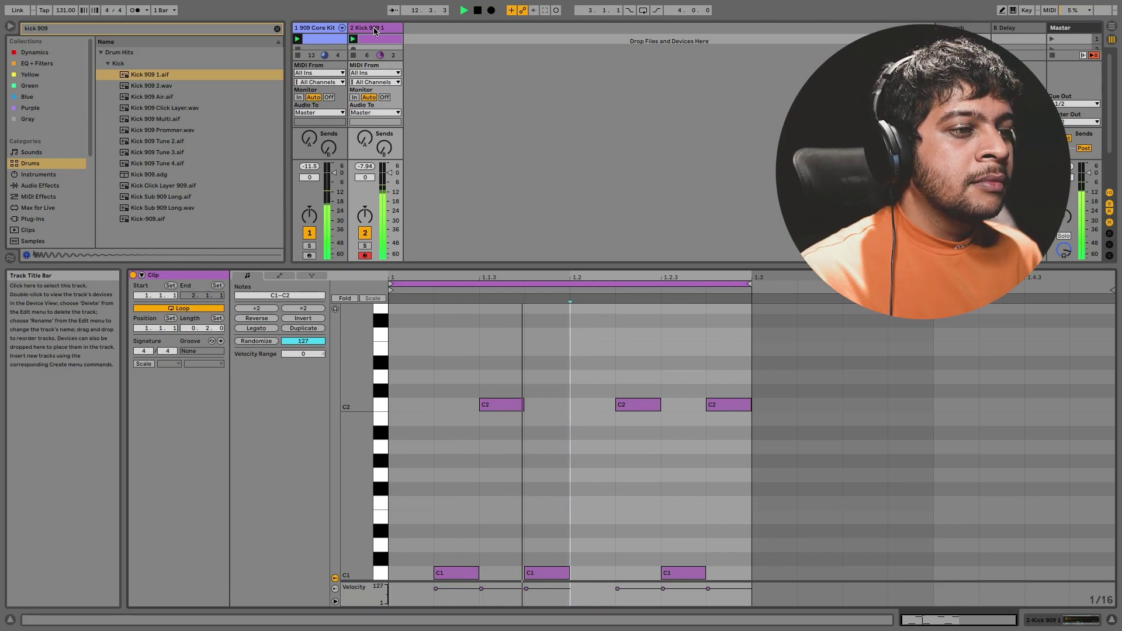
pyautogui.moveTo(636, 412); pyautogui.dragTo(647, 529)
# Vary the note velocities: lower 1.1.3 to 48 and 1.2.3 to about 76, and raise the other notes.
pyautogui.moveTo(532, 573); pyautogui.dragTo(554, 458)
pyautogui.moveTo(492, 405); pyautogui.dragTo(492, 455)
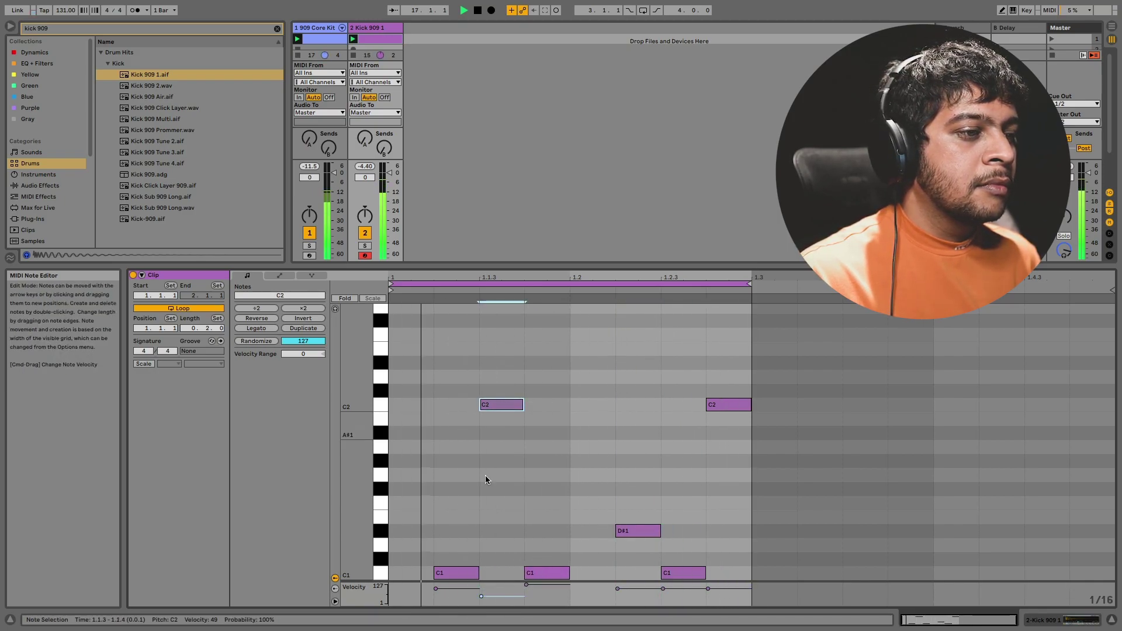
pyautogui.moveTo(456, 573); pyautogui.dragTo(447, 560)
pyautogui.moveTo(646, 532); pyautogui.dragTo(646, 517)
pyautogui.moveTo(684, 573); pyautogui.dragTo(685, 585)
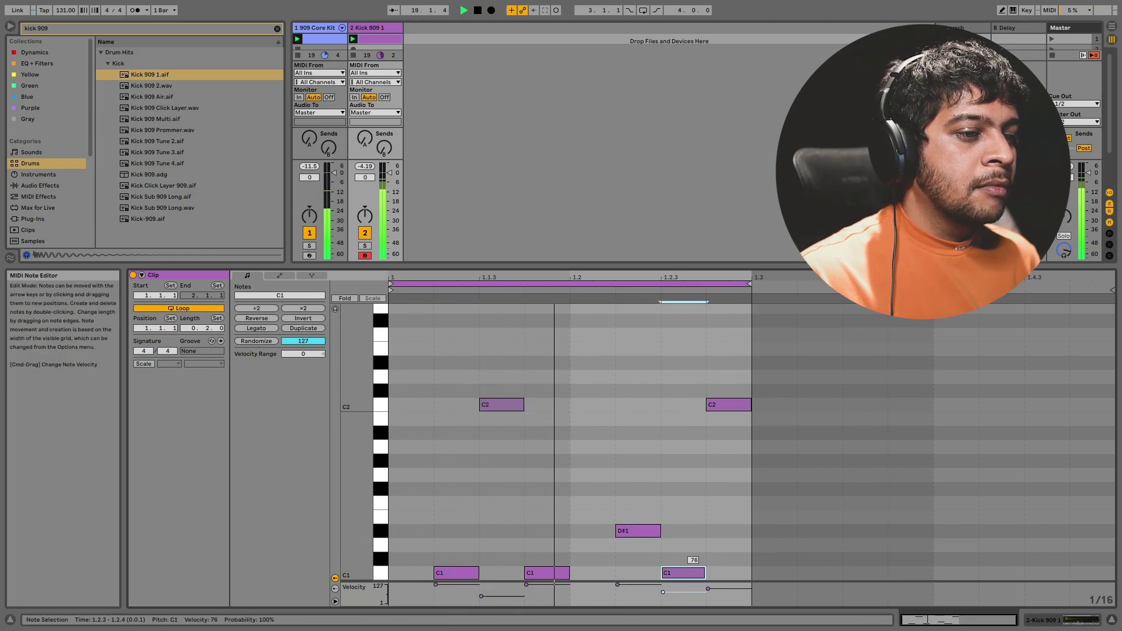
pyautogui.click(693, 461)
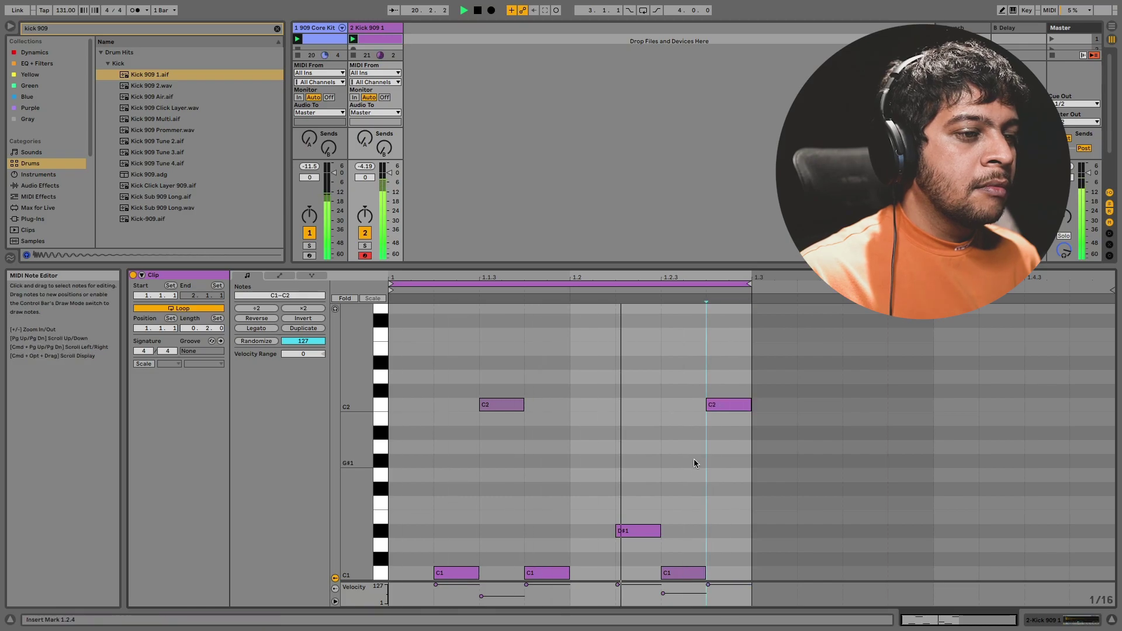
pyautogui.click(563, 356)
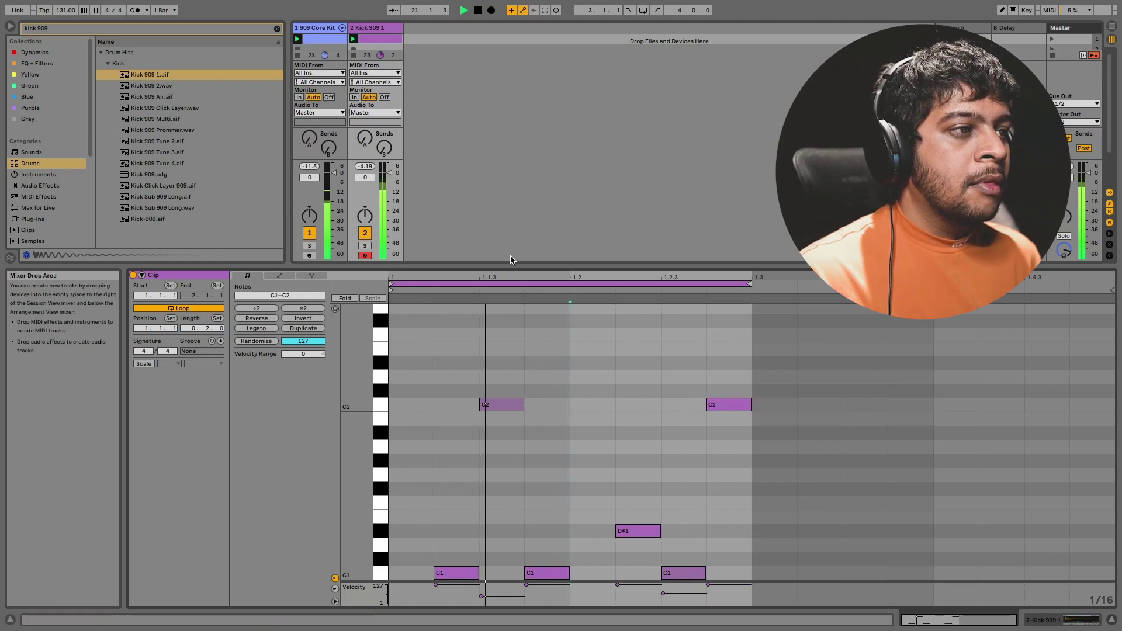
# Show the Kick 909 1 track's devices and set its track volume to -8.0 dB.
pyautogui.doubleClick(383, 29)
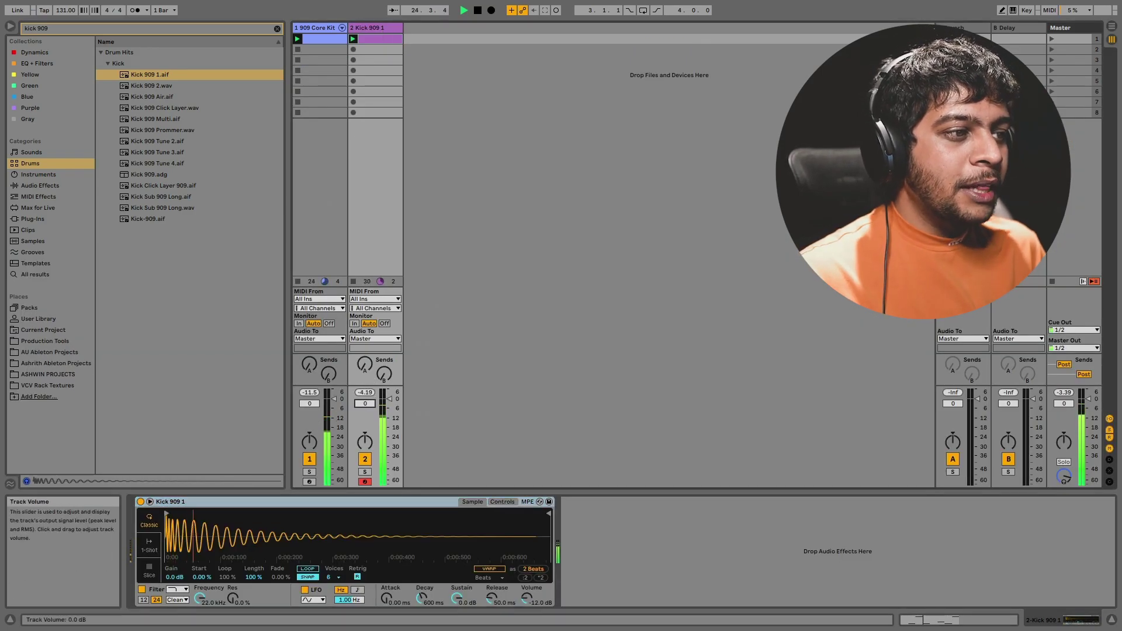
pyautogui.moveTo(365, 403); pyautogui.dragTo(365, 406)
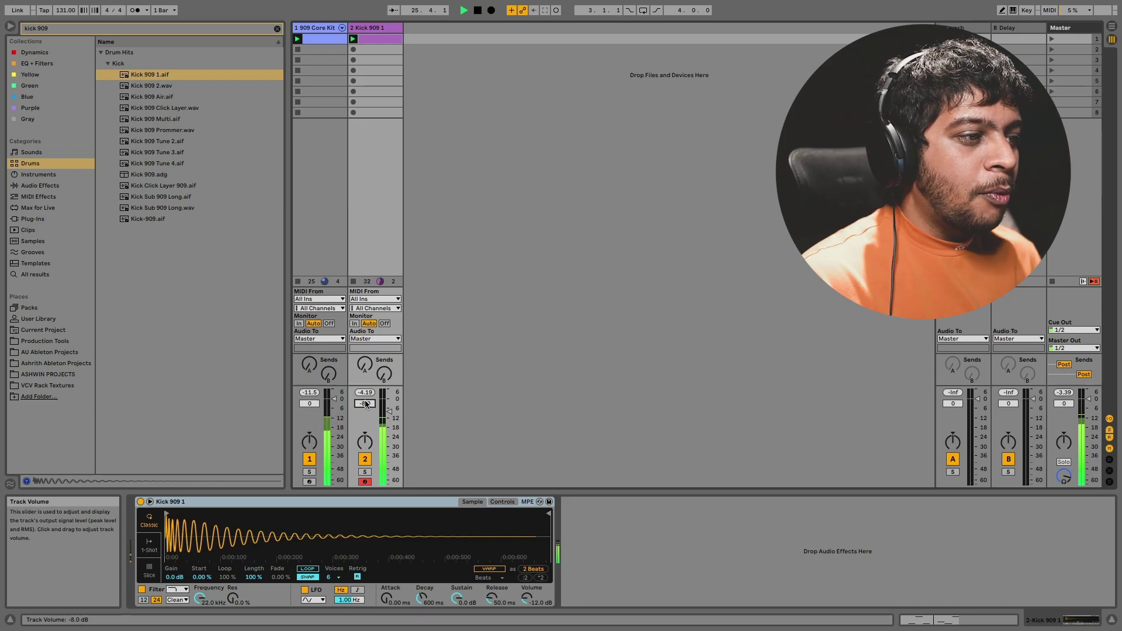
# Search the browser for a compressor and add Compressor to the Kick 909 1 track.
pyautogui.hotkey('ctrl', 'f')
pyautogui.write('comp')
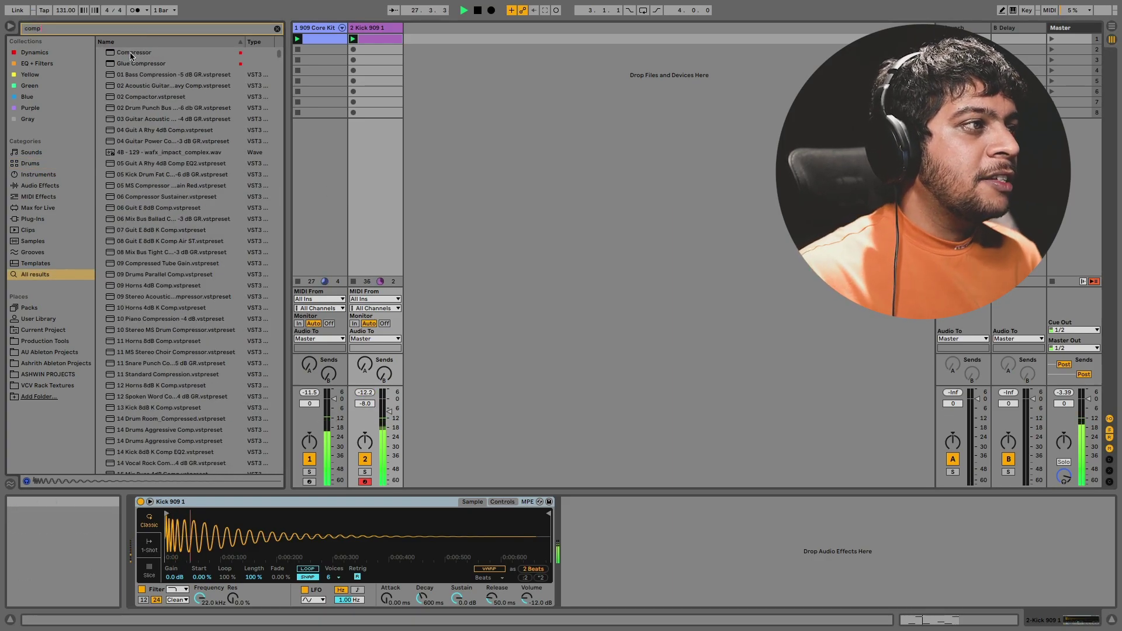
pyautogui.moveTo(130, 52); pyautogui.dragTo(374, 39)
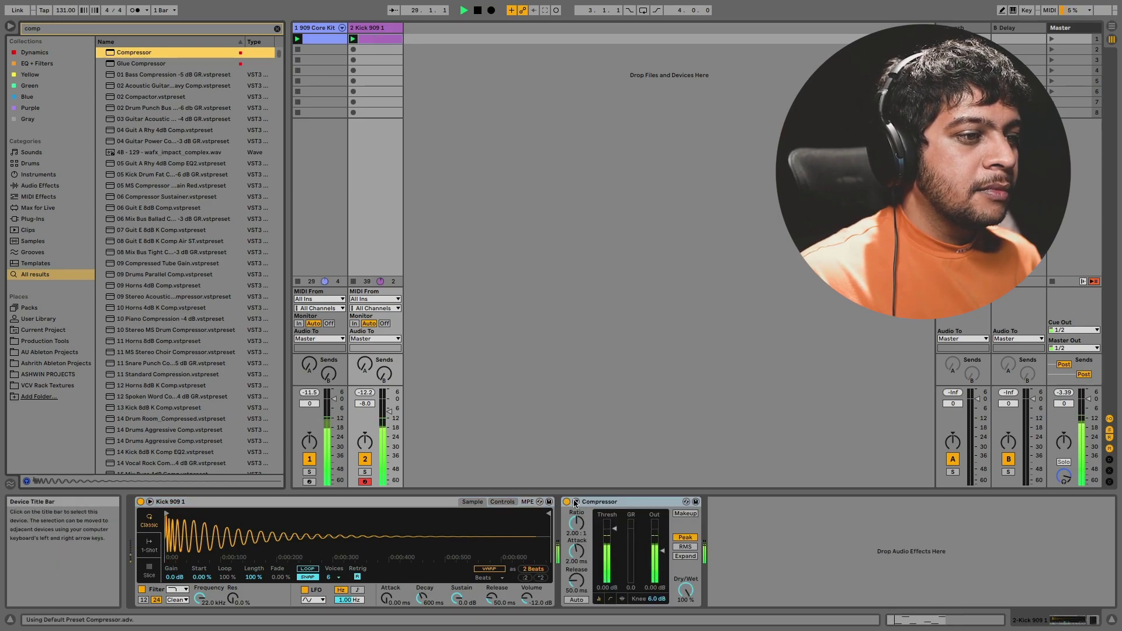
# Sidechain the Compressor from the 909 Core Kit track, Post FX, with the threshold at about -38.9 dB.
pyautogui.click(586, 530)
pyautogui.click(584, 545)
pyautogui.moveTo(714, 529); pyautogui.dragTo(713, 576)
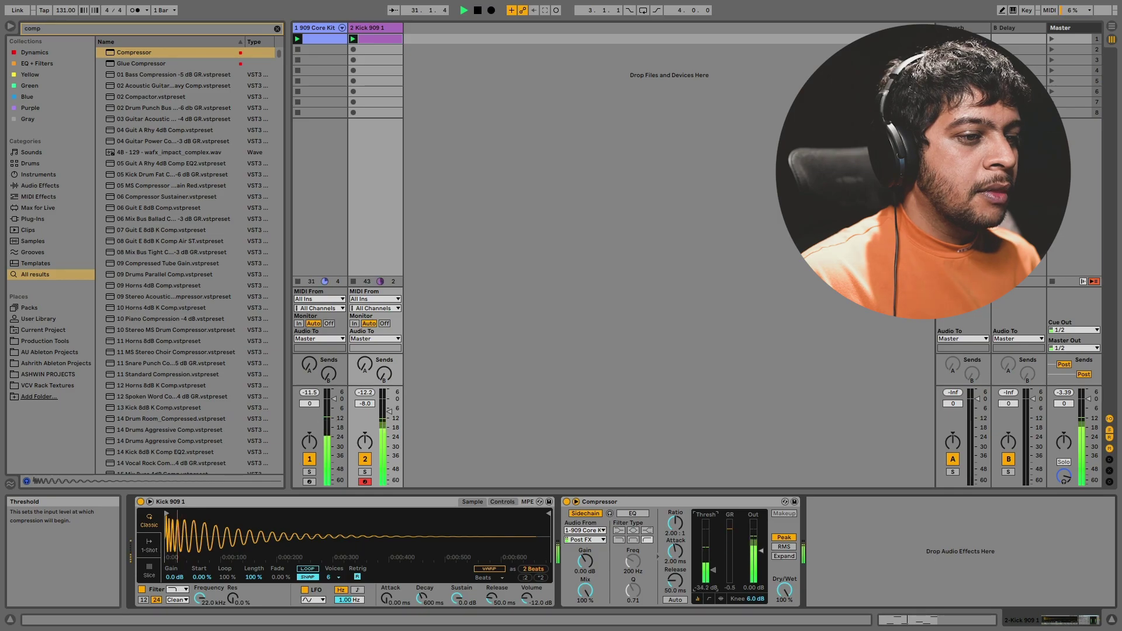
# Rename the 909 Core Kit track as Kick and the Kick 909 1 track as Bass Tom.
pyautogui.click(317, 30)
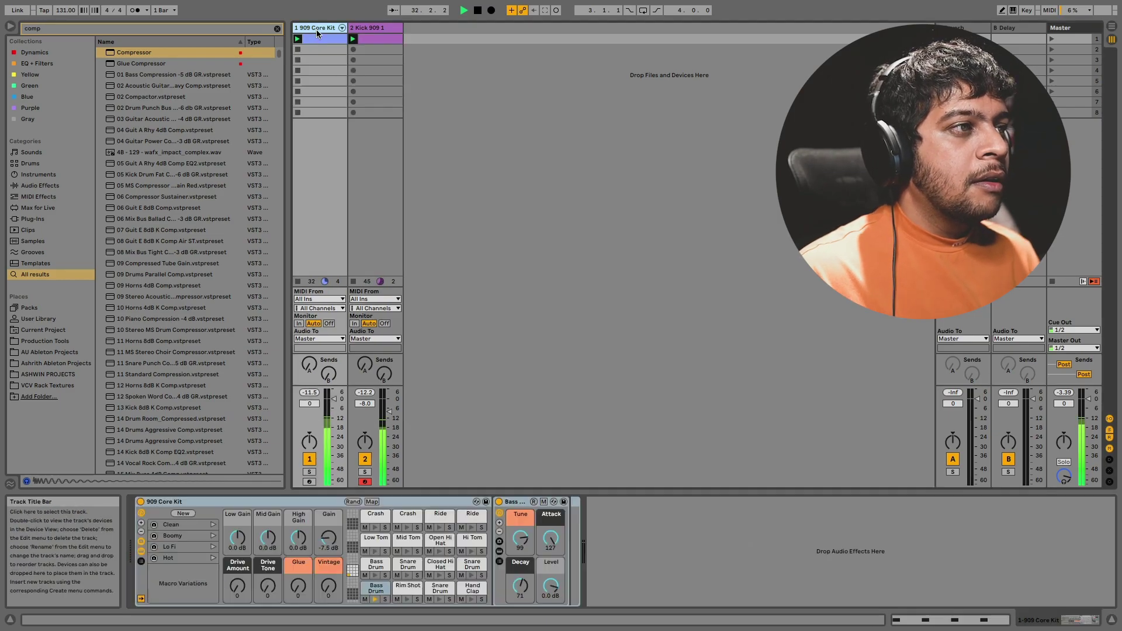
pyautogui.write('Kick')
pyautogui.press('Tab')
pyautogui.write('Bas')
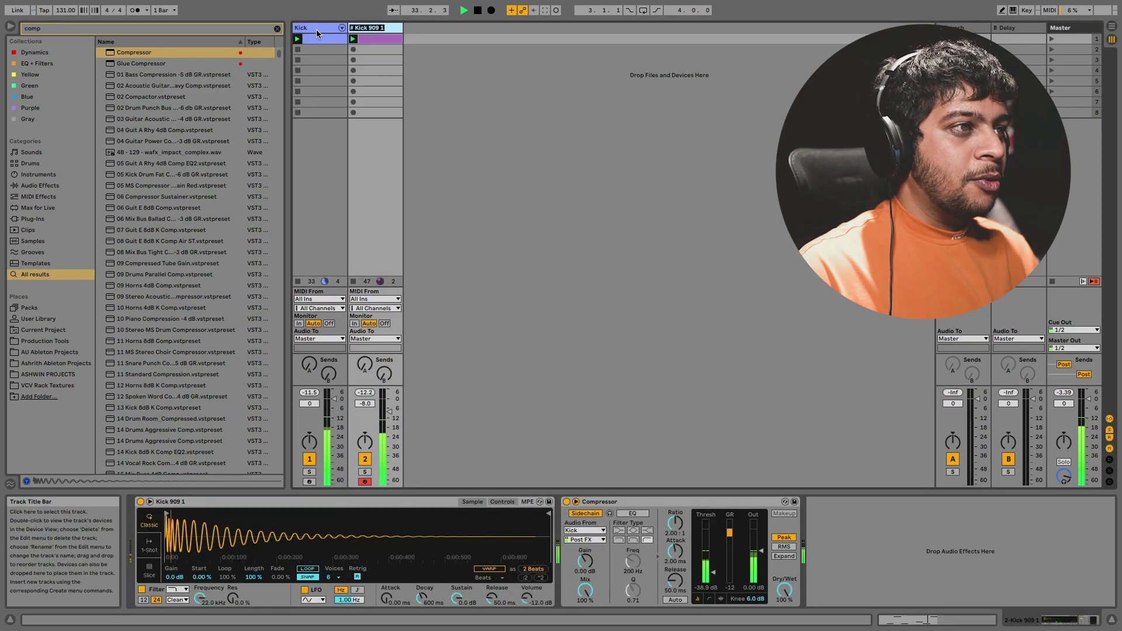
pyautogui.write('s Tom')
pyautogui.press('Return')
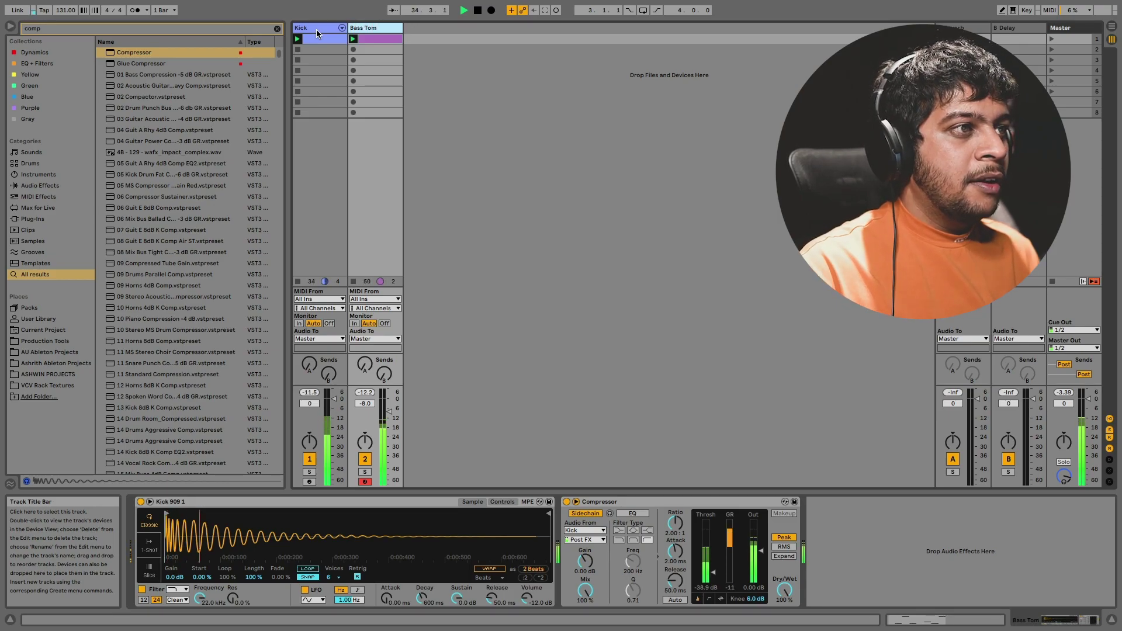
# Clear the browser search and set the Bass Tom track's volume to -7.0 dB.
pyautogui.click(278, 29)
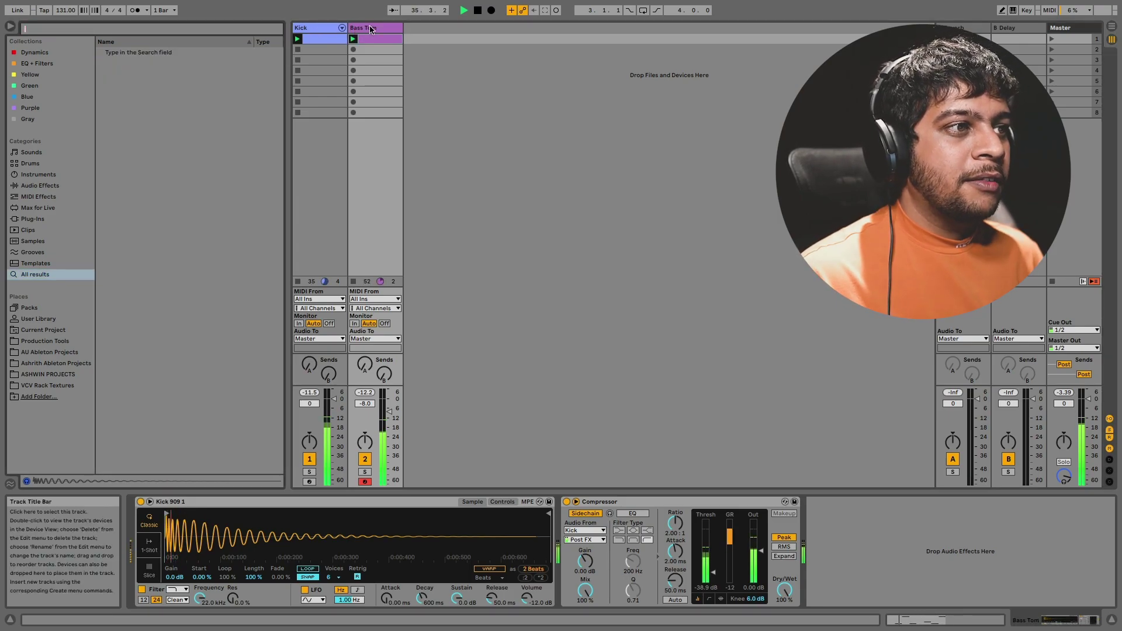
pyautogui.click(366, 405)
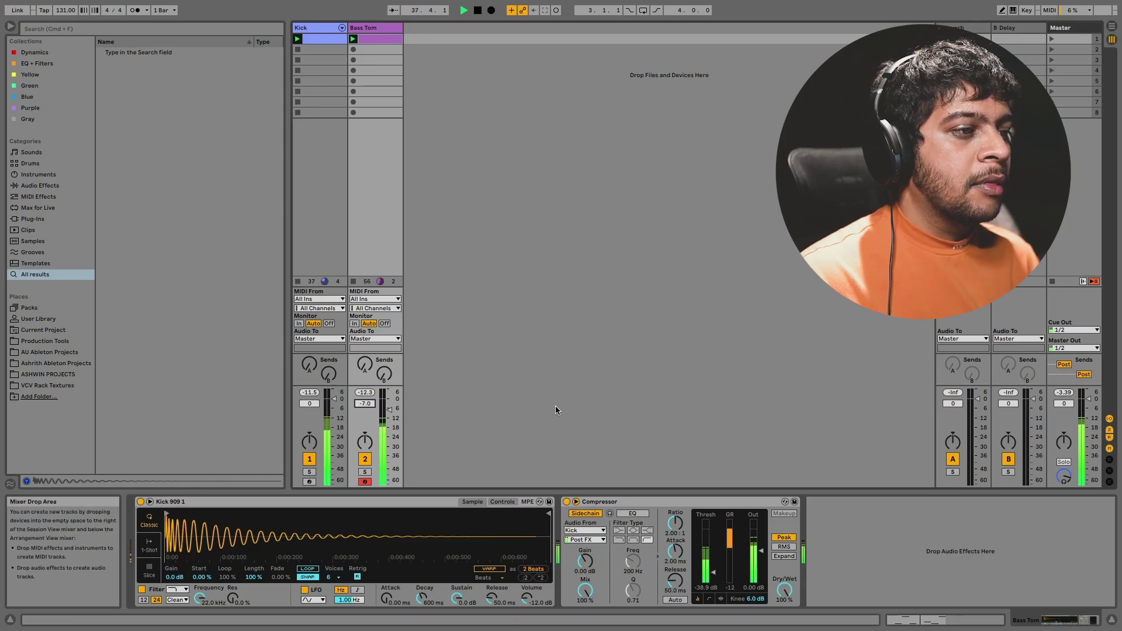
# Try a Reverb before the Compressor on the Bass Tom track with its dry/wet amount reduced.
pyautogui.press('super+f')
pyautogui.write('reverb')
pyautogui.moveTo(127, 64); pyautogui.dragTo(557, 529)
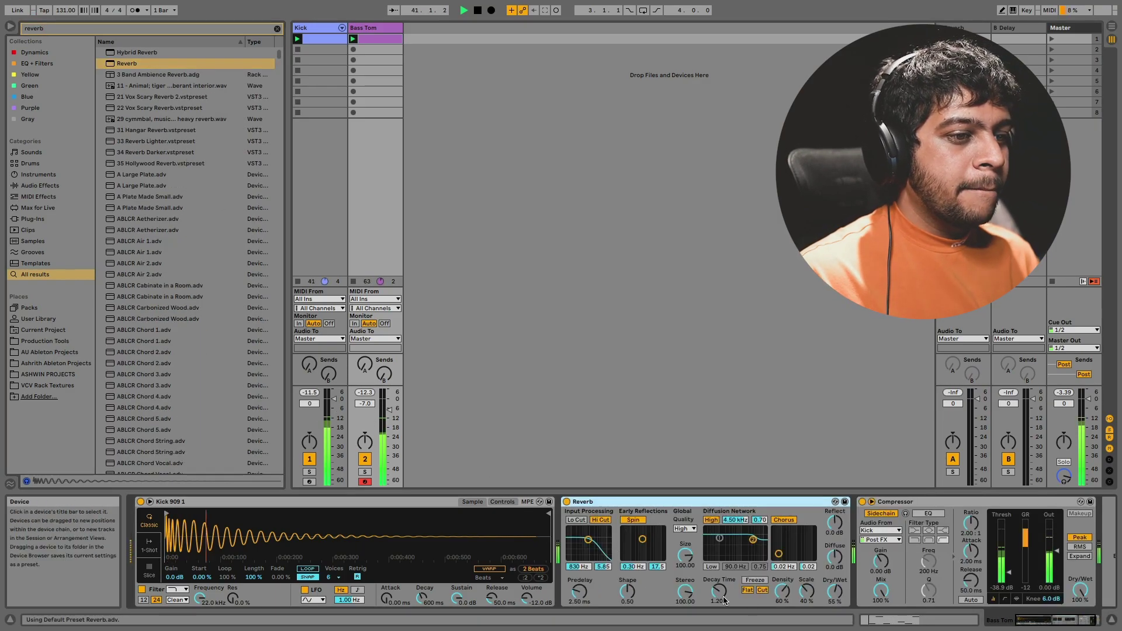
pyautogui.moveTo(834, 591); pyautogui.dragTo(834, 608)
# Replace the Reverb on the Bass Tom track with a Hybrid Reverb placed before the Compressor.
pyautogui.moveTo(133, 54); pyautogui.dragTo(865, 523)
pyautogui.click(556, 503)
pyautogui.press('Delete')
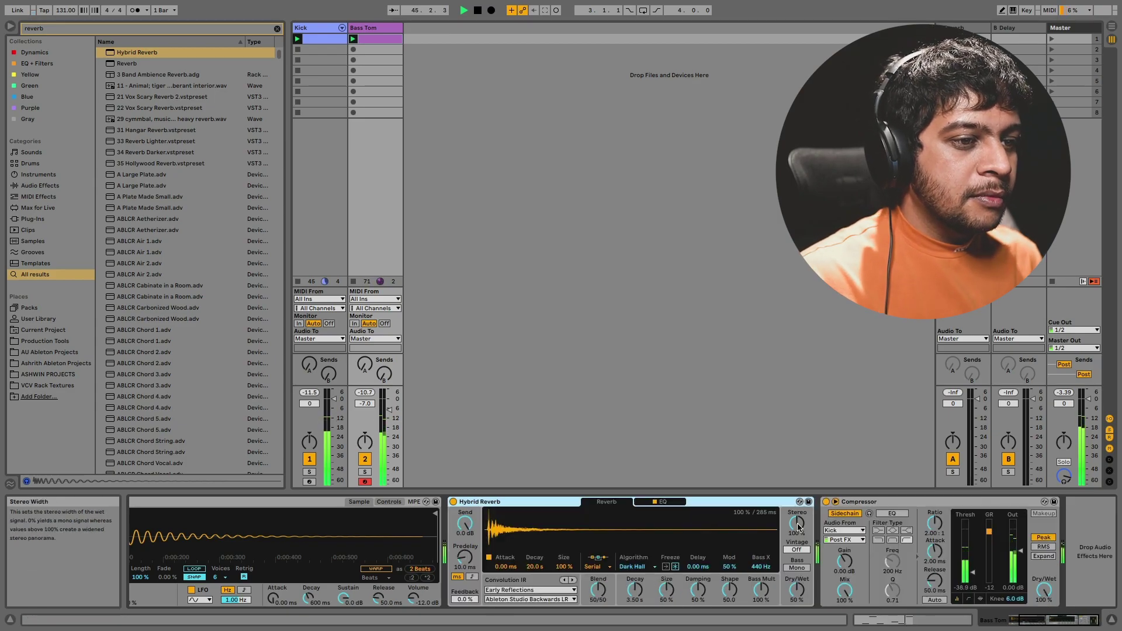
# Set the Hybrid Reverb to 0% stereo width, 15/85 blend, 10.3 s decay and 29% dry/wet.
pyautogui.moveTo(797, 523); pyautogui.dragTo(796, 561)
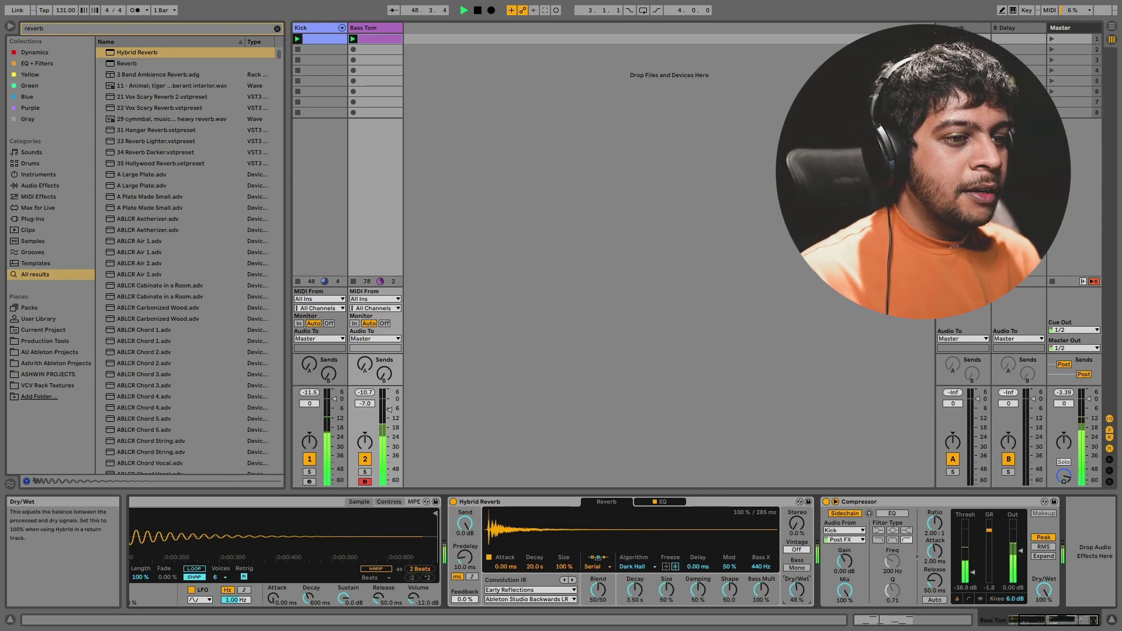
pyautogui.moveTo(646, 598); pyautogui.dragTo(601, 614)
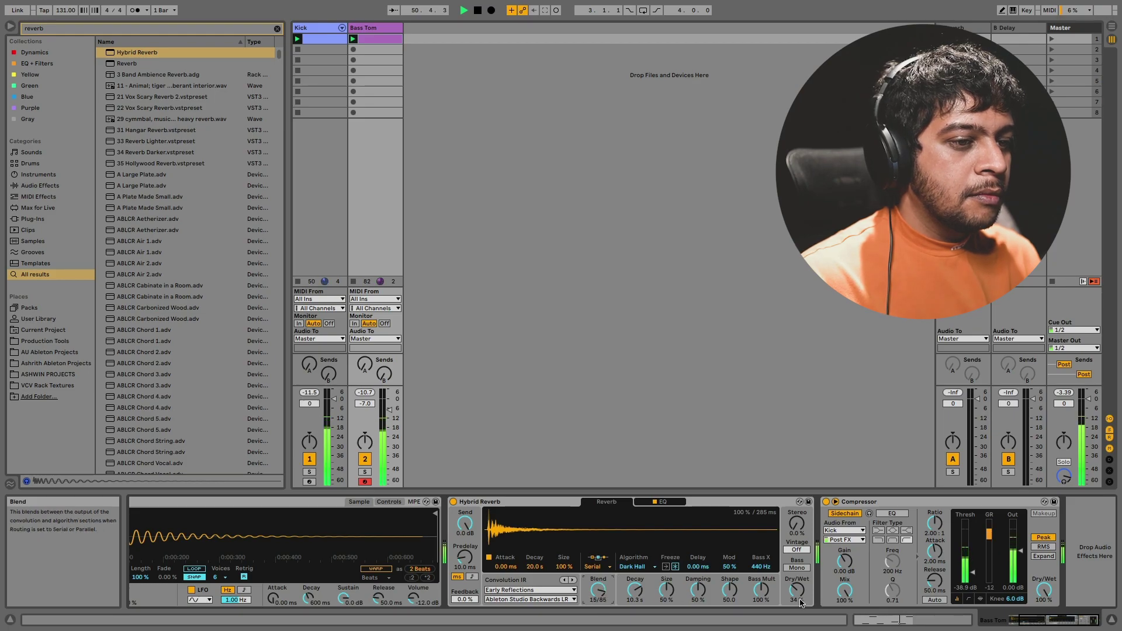
pyautogui.moveTo(796, 585); pyautogui.dragTo(795, 592)
# Search the browser for auto filter and add Auto Filter between the Hybrid Reverb and the Compressor.
pyautogui.hotkey('ctrl', 'f')
pyautogui.write('auto filter')
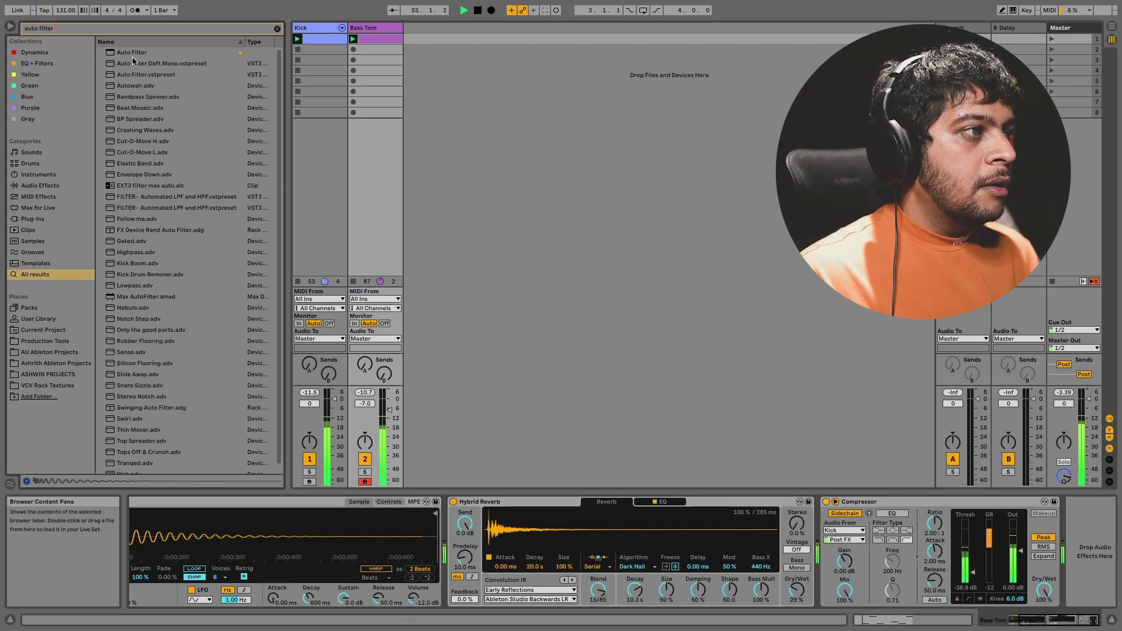
pyautogui.press('Down')
pyautogui.press('Return')
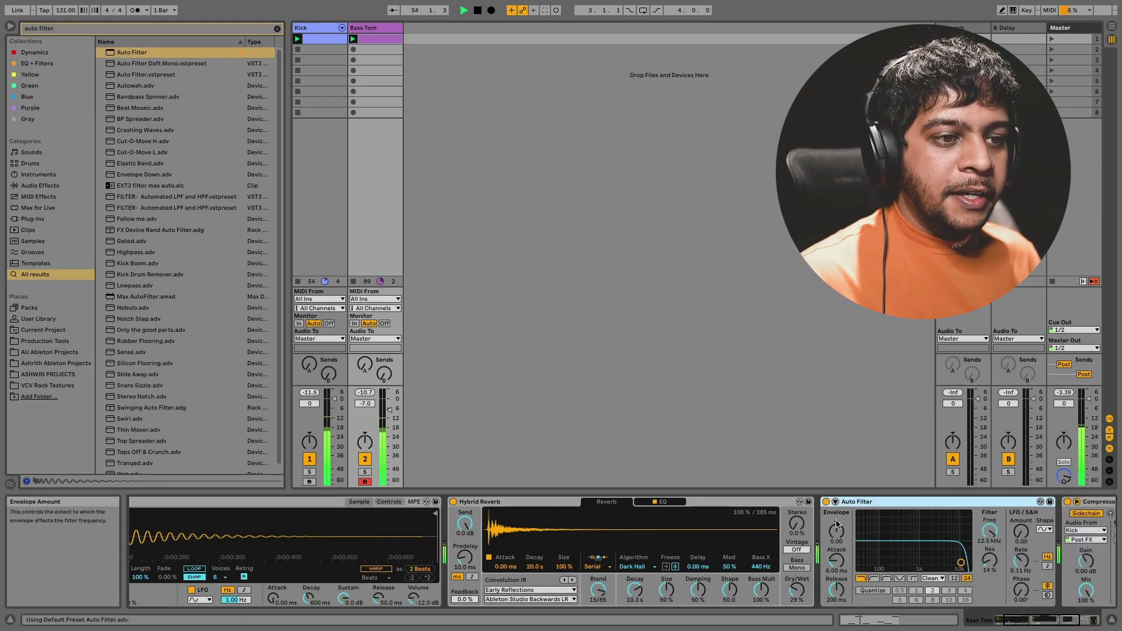
# Lower the Bass Tom track's Auto Filter cutoff to 309 Hz and set the track volume to -6.0 dB.
pyautogui.moveTo(982, 535); pyautogui.dragTo(982, 574)
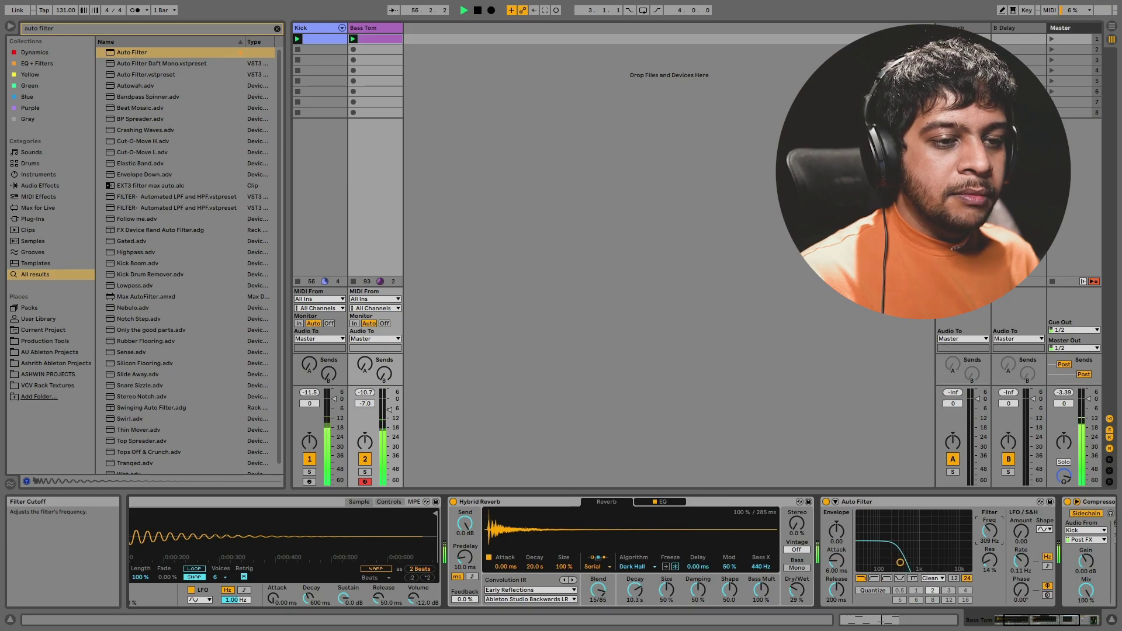
pyautogui.click(981, 499)
pyautogui.click(370, 393)
pyautogui.moveTo(364, 404); pyautogui.dragTo(363, 400)
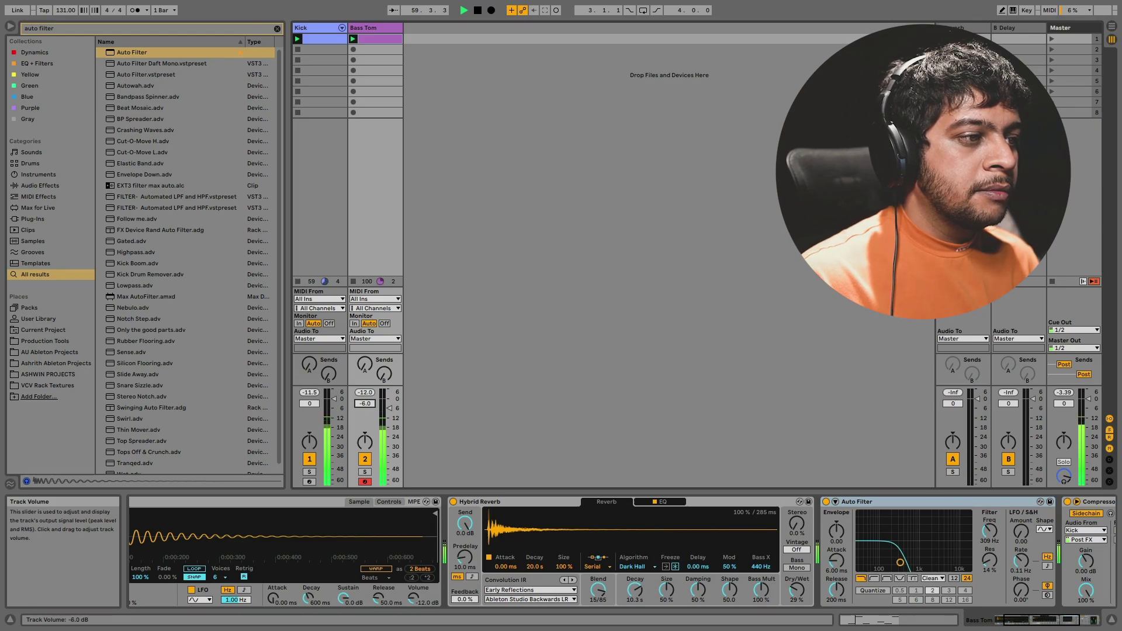
# Insert a new MIDI track and load the 909 Core Kit from the drum presets onto it.
pyautogui.click(377, 27)
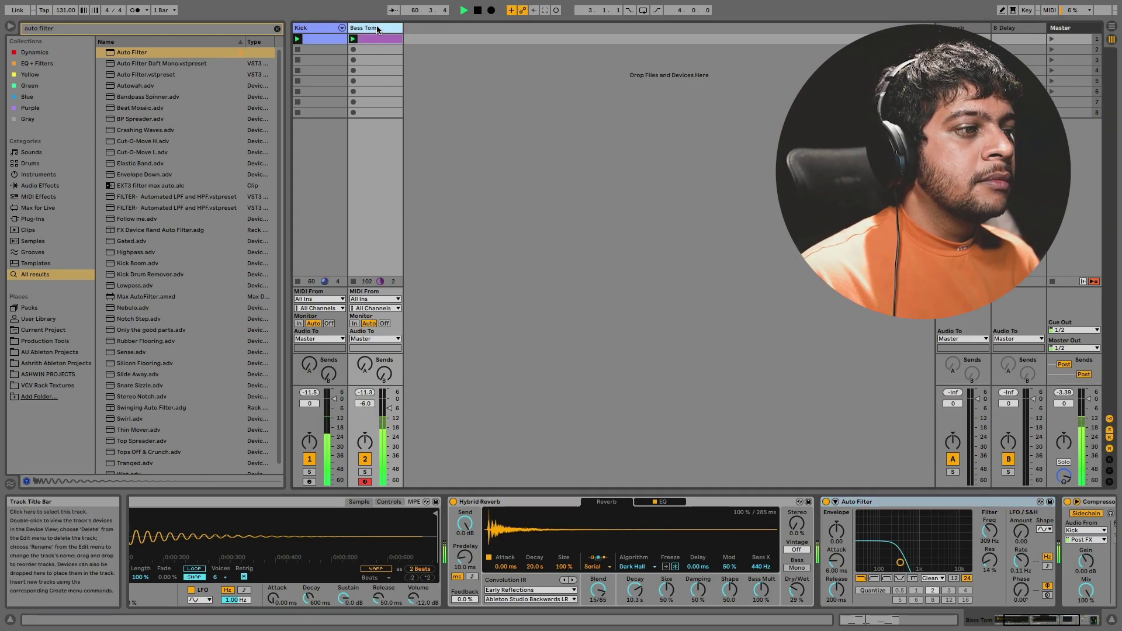
pyautogui.rightClick(434, 65)
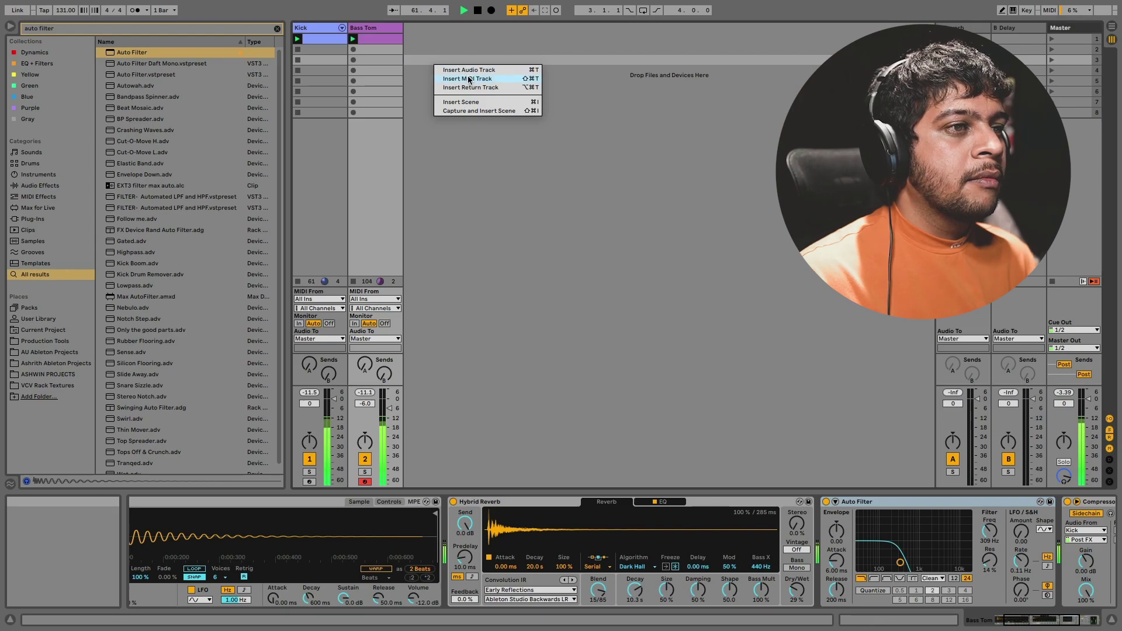
pyautogui.click(469, 79)
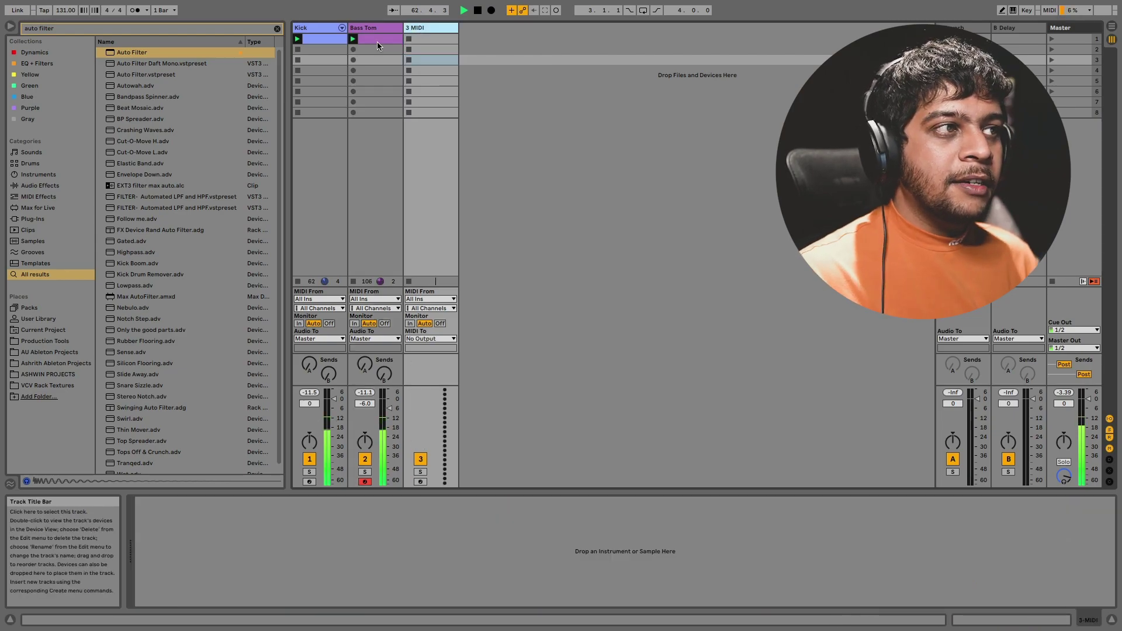
pyautogui.click(276, 29)
pyautogui.click(53, 163)
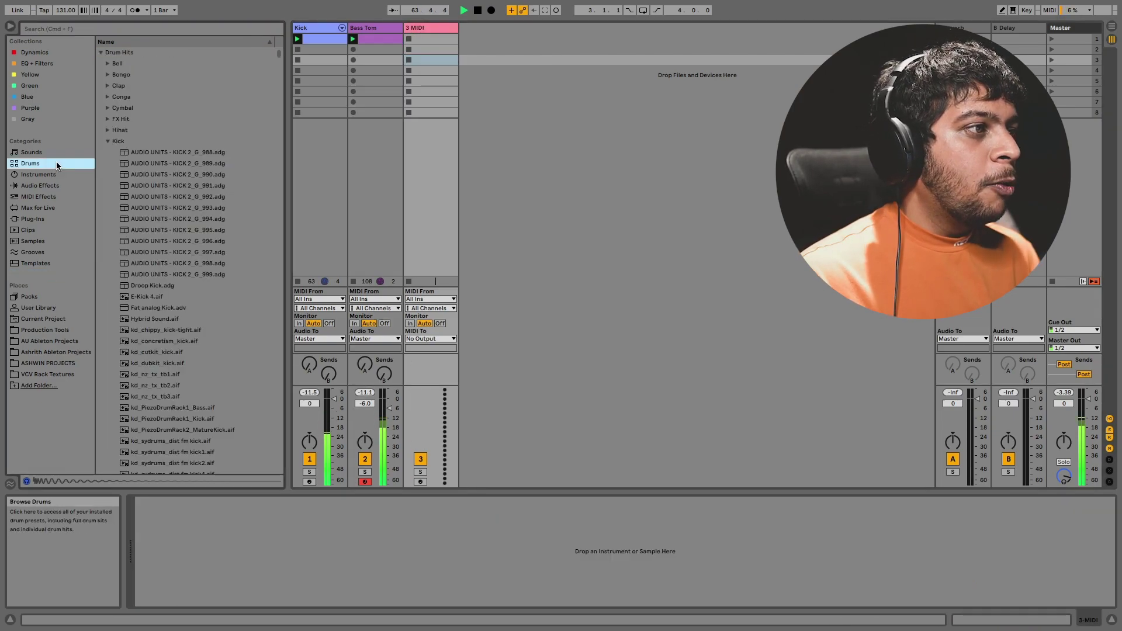
pyautogui.click(107, 142)
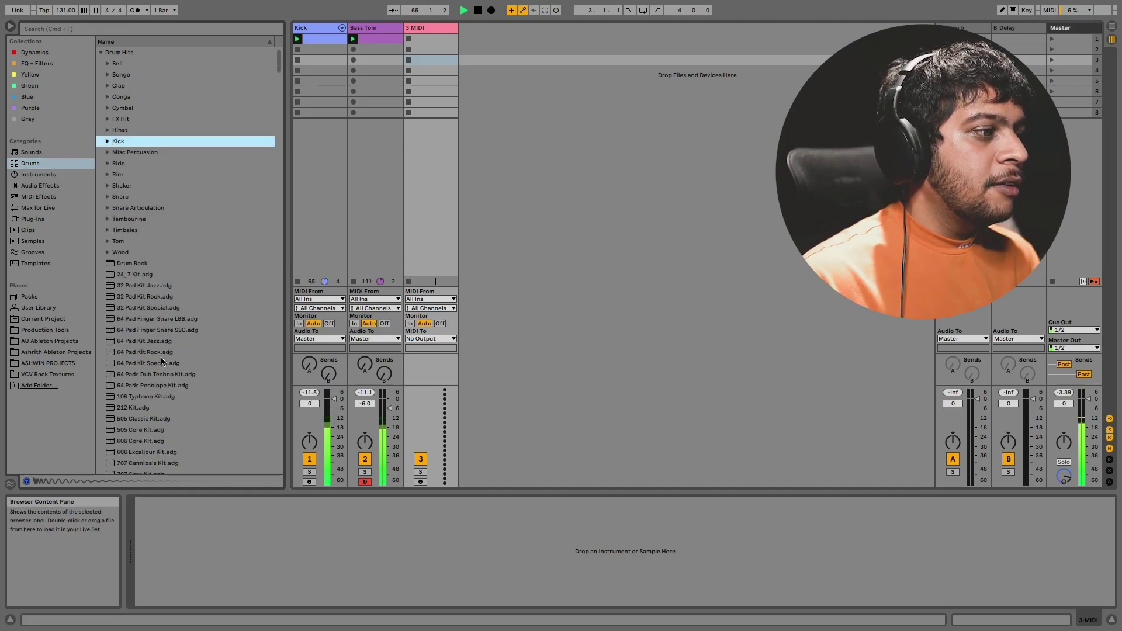
pyautogui.scroll(-8, 150, 427)
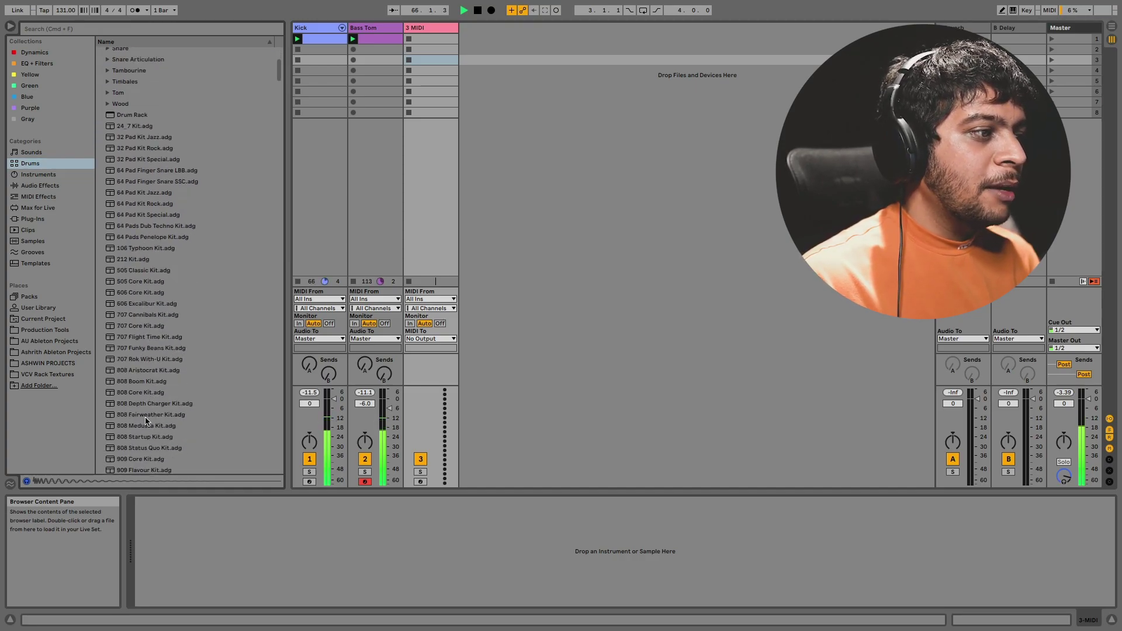
pyautogui.scroll(-2, 152, 373)
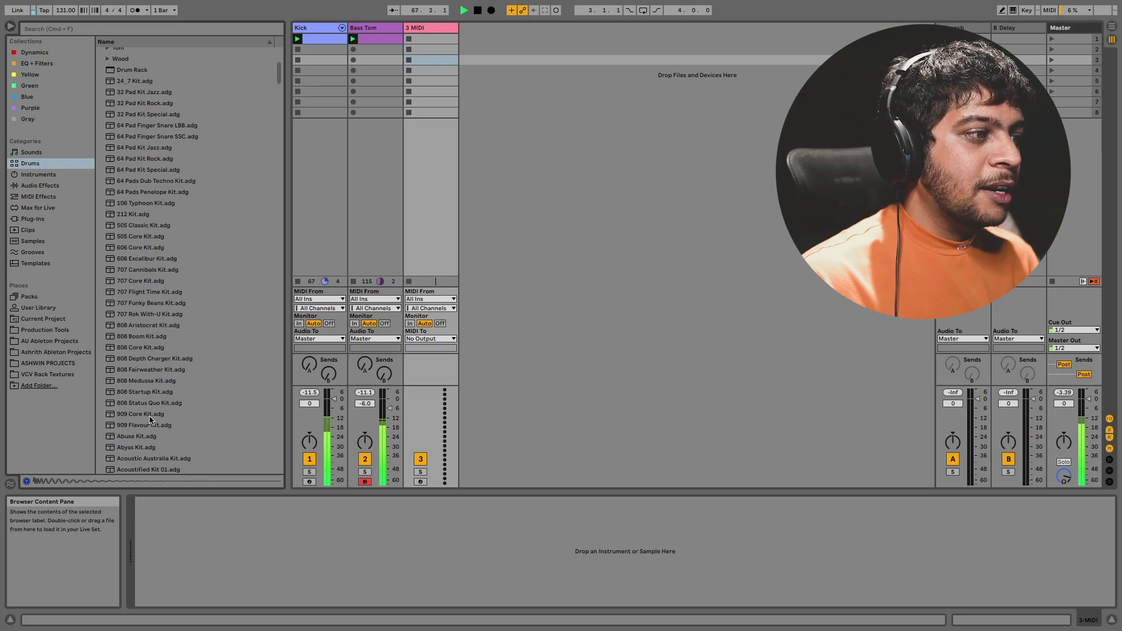
pyautogui.moveTo(150, 419); pyautogui.dragTo(380, 137)
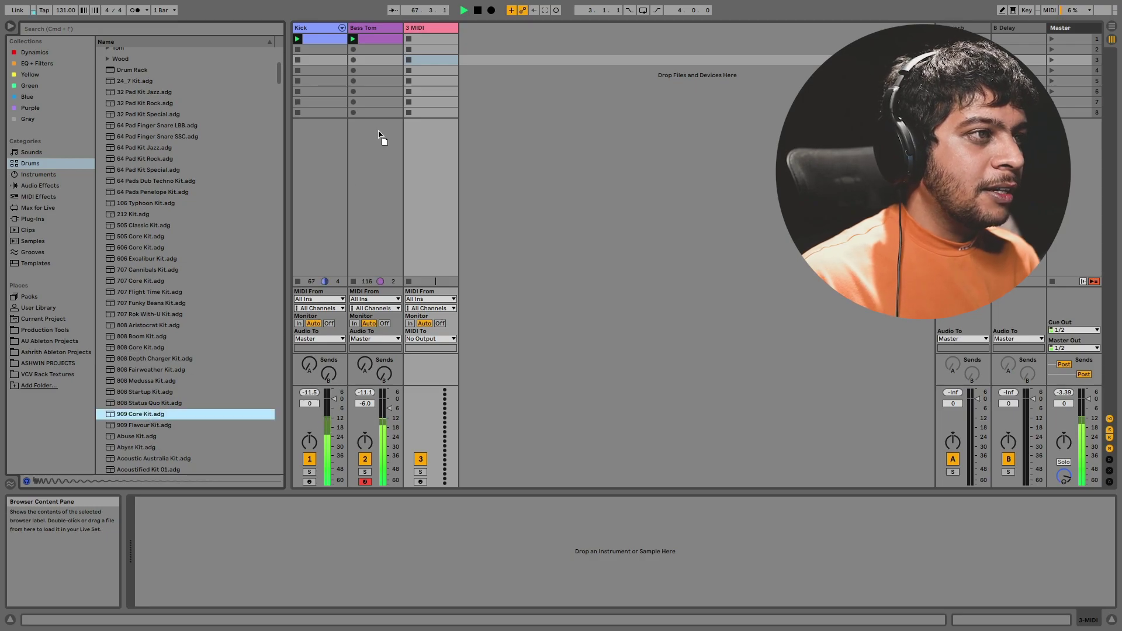
# Create a one-bar clip in the 909 Core Kit track's first slot with four consecutive one-beat Crash notes on C2.
pyautogui.moveTo(420, 40); pyautogui.dragTo(422, 37)
pyautogui.doubleClick(422, 38)
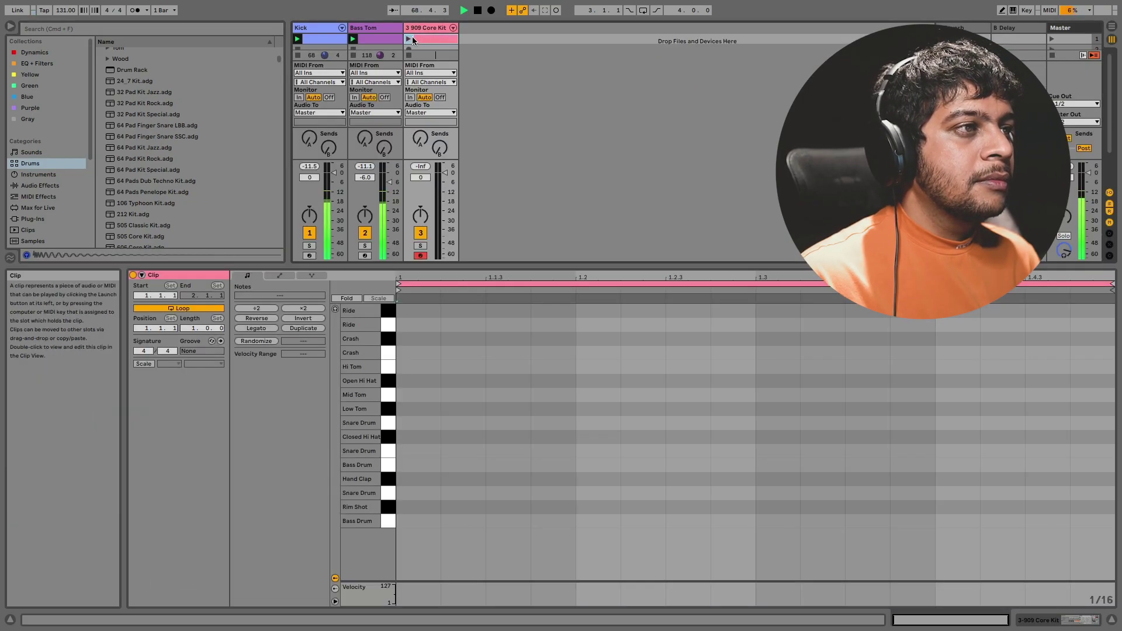
pyautogui.doubleClick(419, 350)
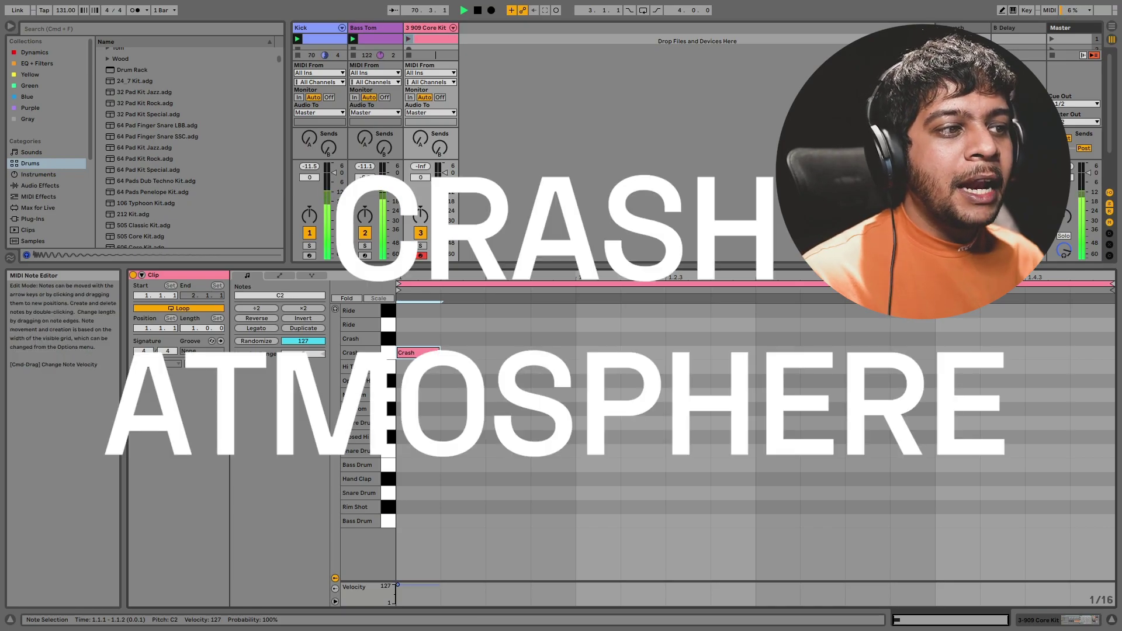
pyautogui.moveTo(439, 352); pyautogui.dragTo(570, 352)
pyautogui.click(560, 352)
pyautogui.press('super+d')
pyautogui.press('super+d')
pyautogui.press('super+d')
# Launch the crash clip and set the 909 Core Kit track's volume to -15.0 dB.
pyautogui.moveTo(420, 177); pyautogui.dragTo(420, 193)
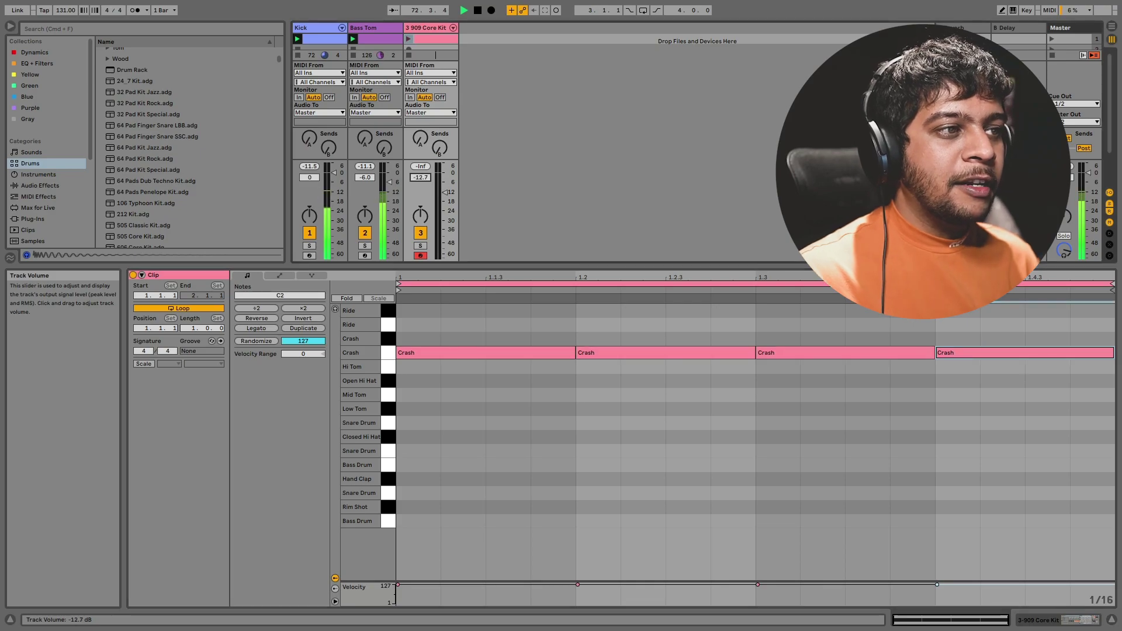
pyautogui.click(409, 39)
pyautogui.moveTo(420, 177); pyautogui.dragTo(445, 196)
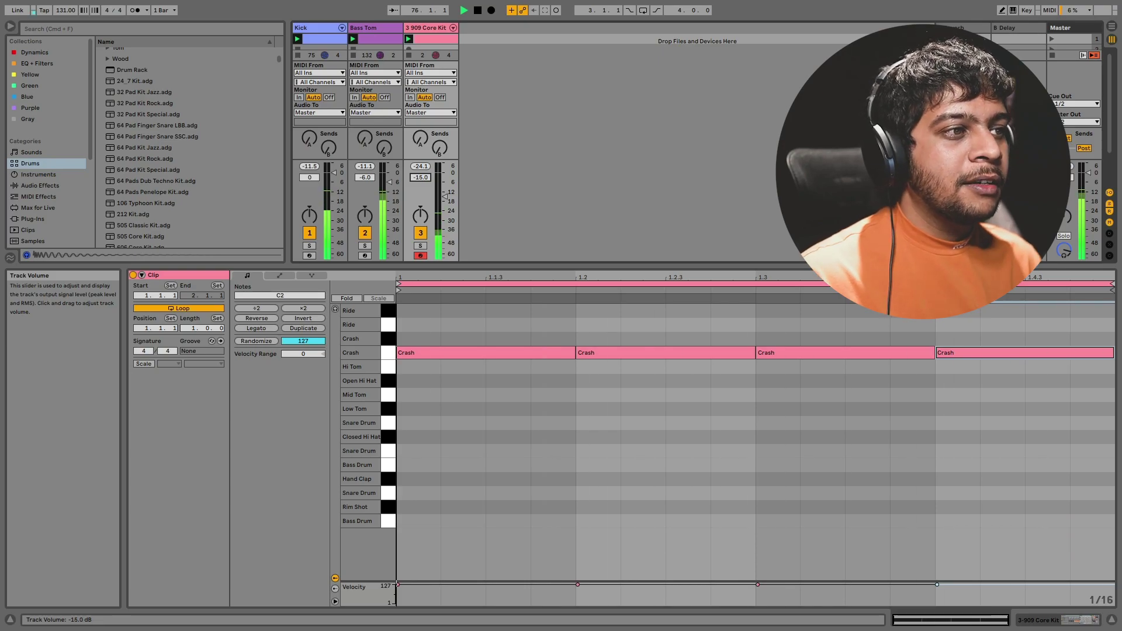
# Add the Corpus audio effect after the 909 Core Kit and set its dry/wet to 100%.
pyautogui.doubleClick(426, 28)
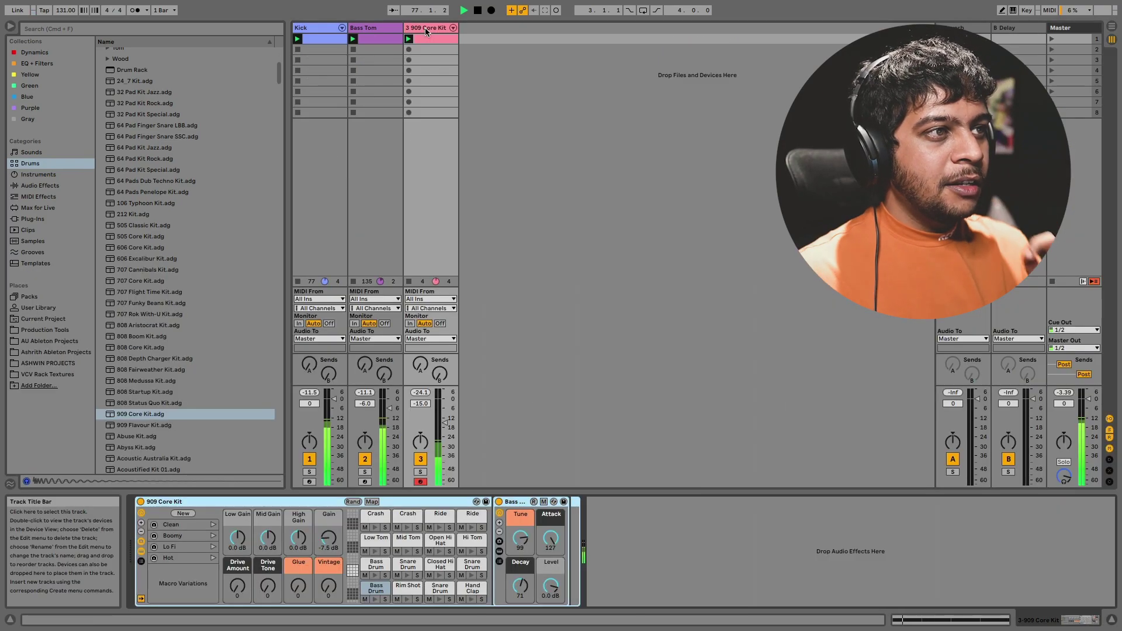
pyautogui.click(59, 185)
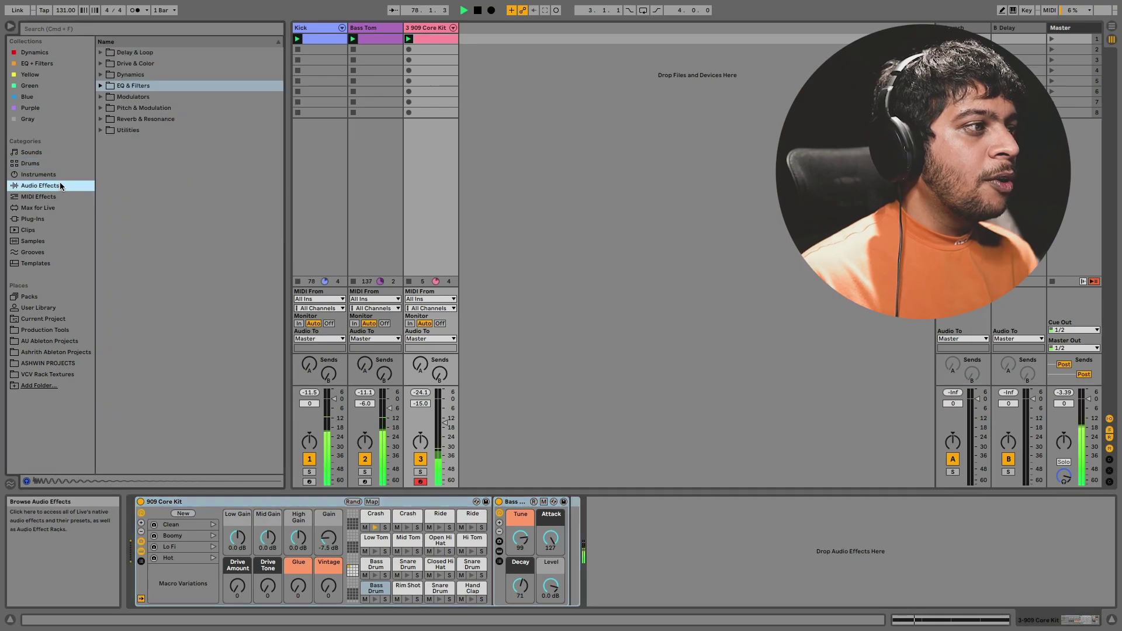
pyautogui.click(101, 119)
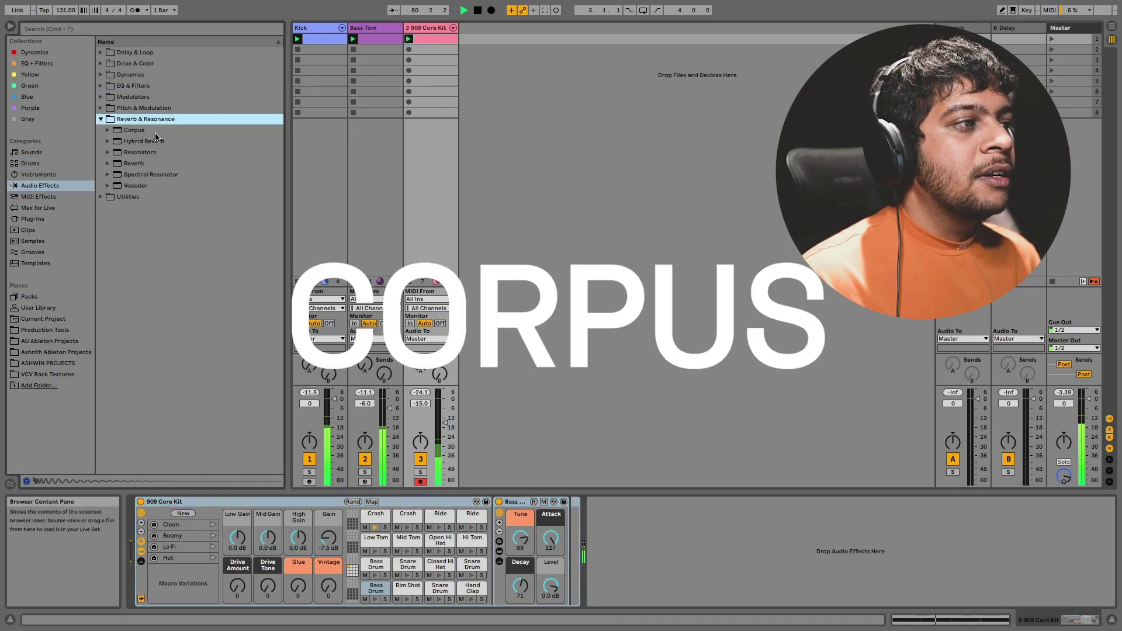
pyautogui.moveTo(135, 133); pyautogui.dragTo(355, 92)
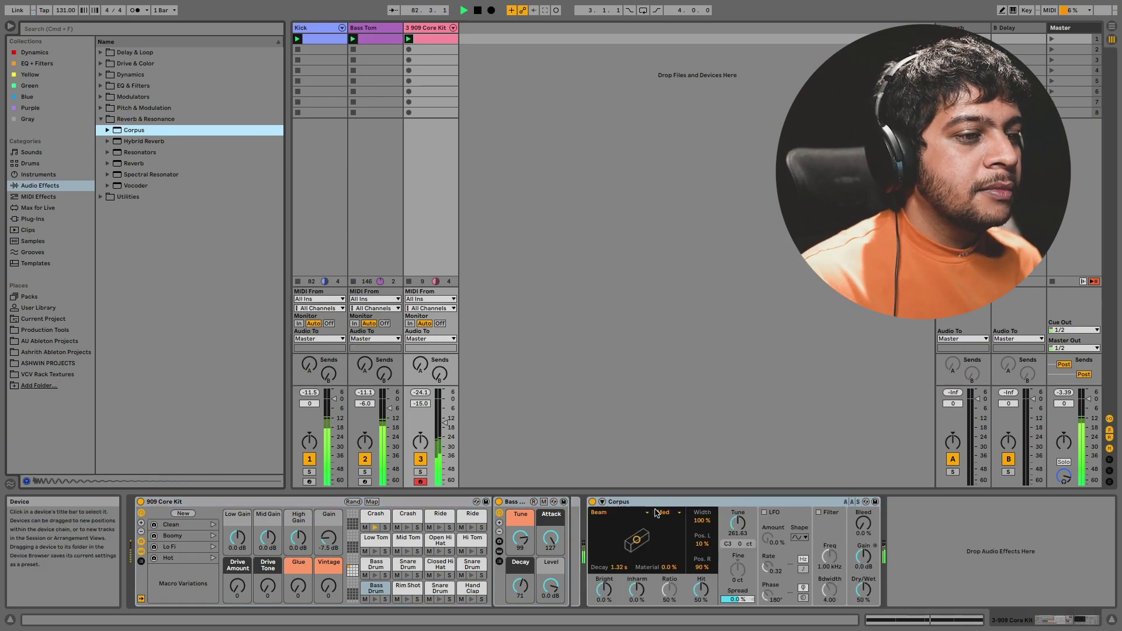
pyautogui.click(863, 589)
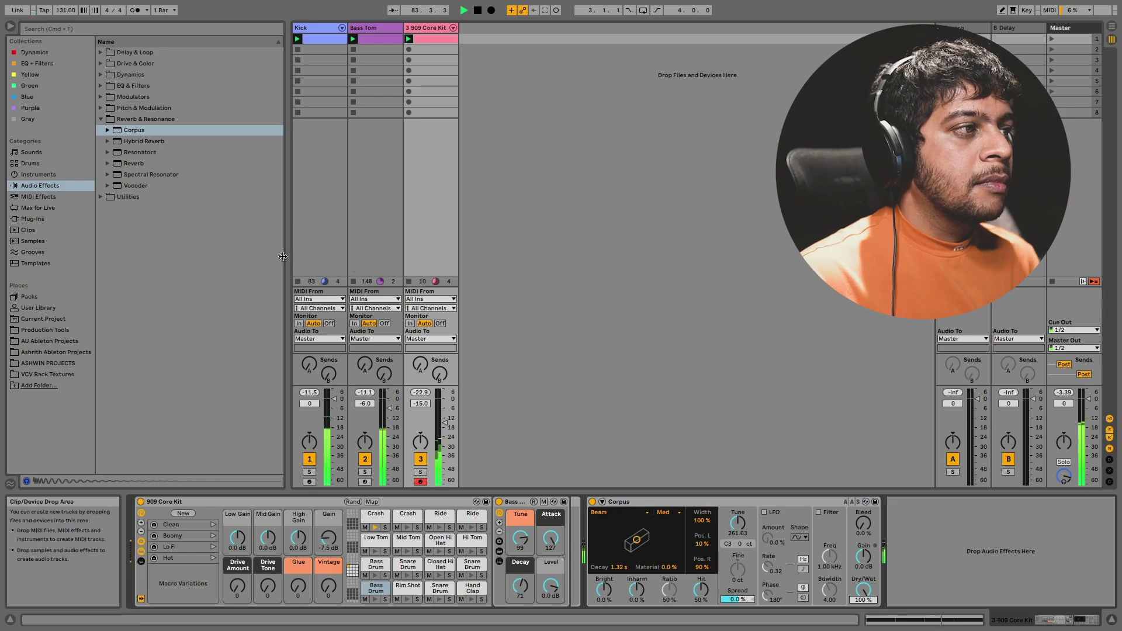
# Add a Reverb after Corpus with 100% dry/wet and a decay time of 6.53 s.
pyautogui.moveTo(133, 164); pyautogui.dragTo(933, 543)
pyautogui.moveTo(1092, 594); pyautogui.dragTo(1091, 556)
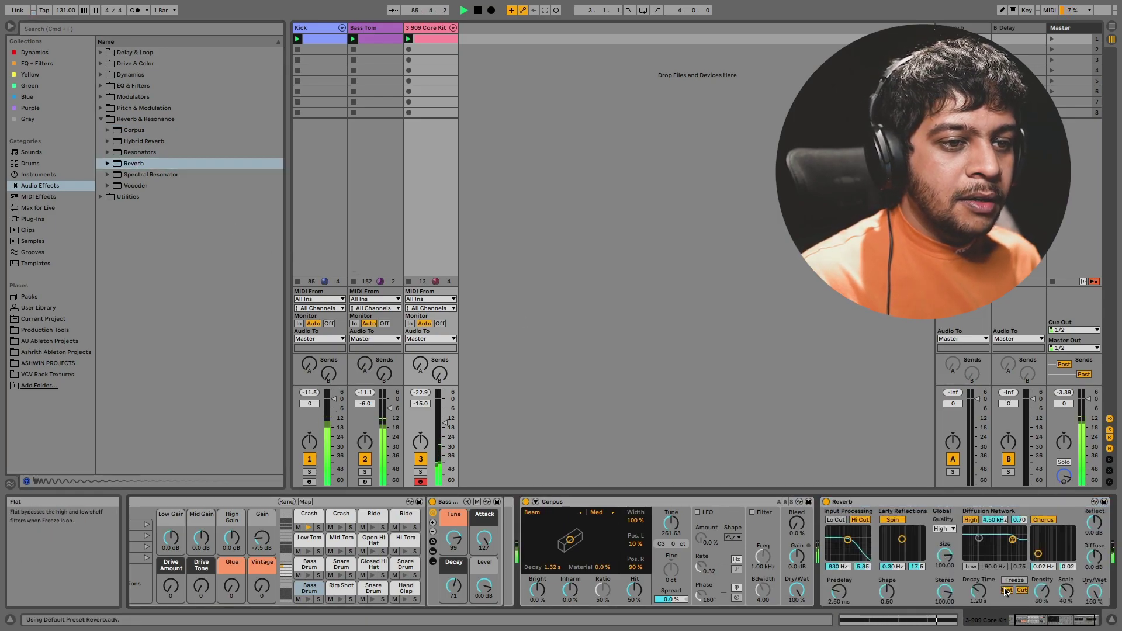
pyautogui.moveTo(978, 591); pyautogui.dragTo(978, 586)
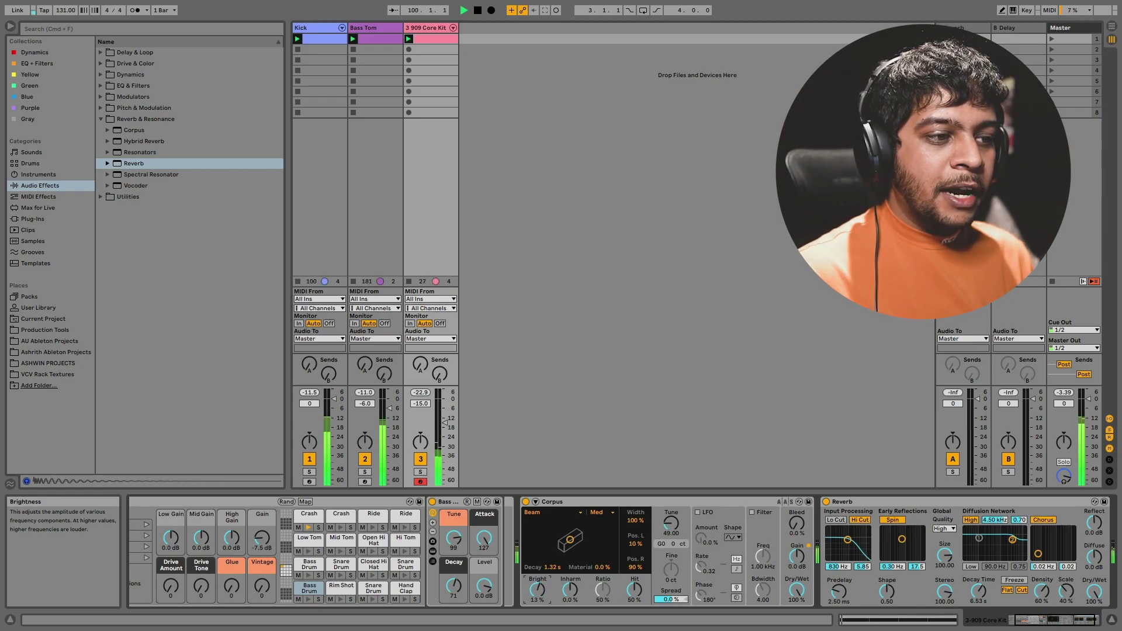
# Search the browser for lfo, place the LFO before Corpus at a 0.52 Hz rate and map it to Corpus's Brightness.
pyautogui.press('super+f')
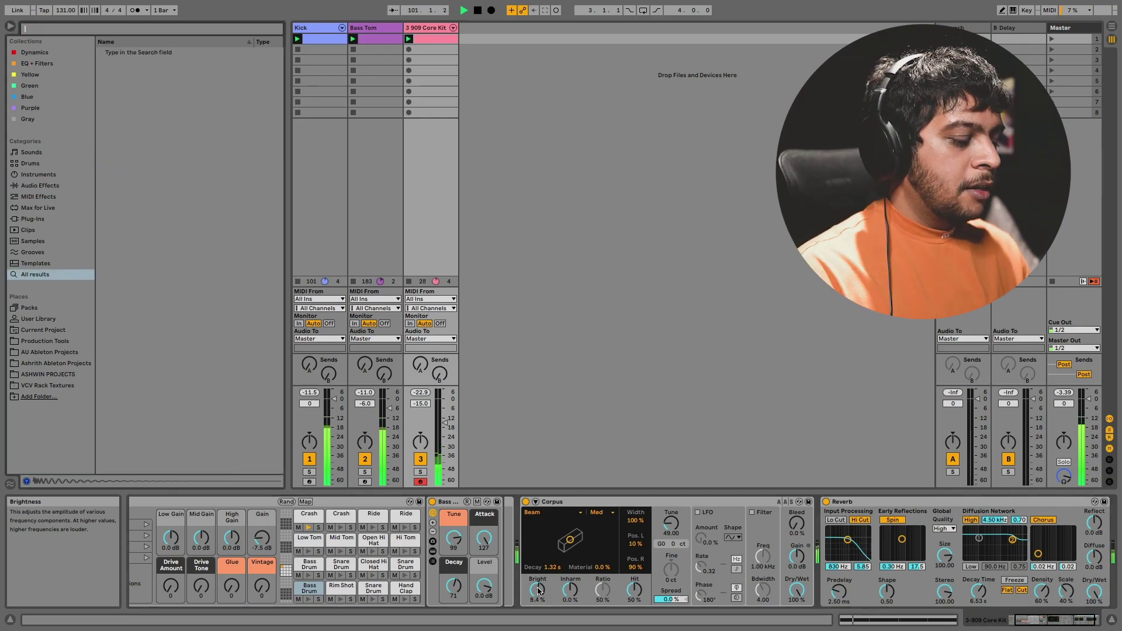
pyautogui.write('lfo')
pyautogui.moveTo(122, 65)
pyautogui.mouseDown()
pyautogui.moveTo(526, 525)
pyautogui.moveTo(550, 535)
pyautogui.mouseUp()
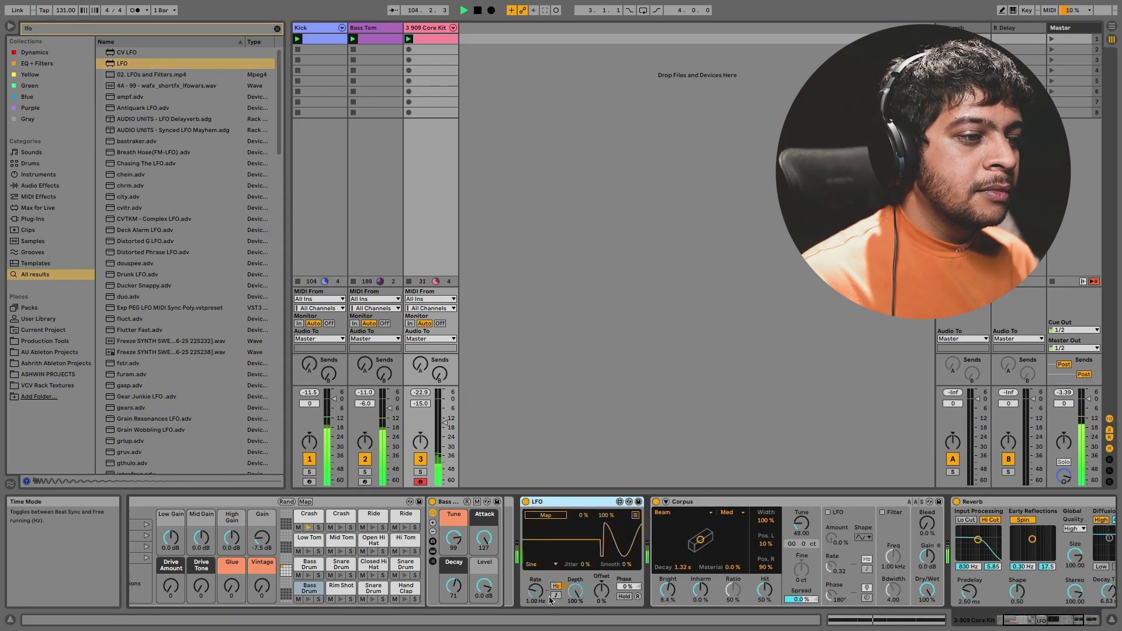
pyautogui.moveTo(535, 591); pyautogui.dragTo(535, 605)
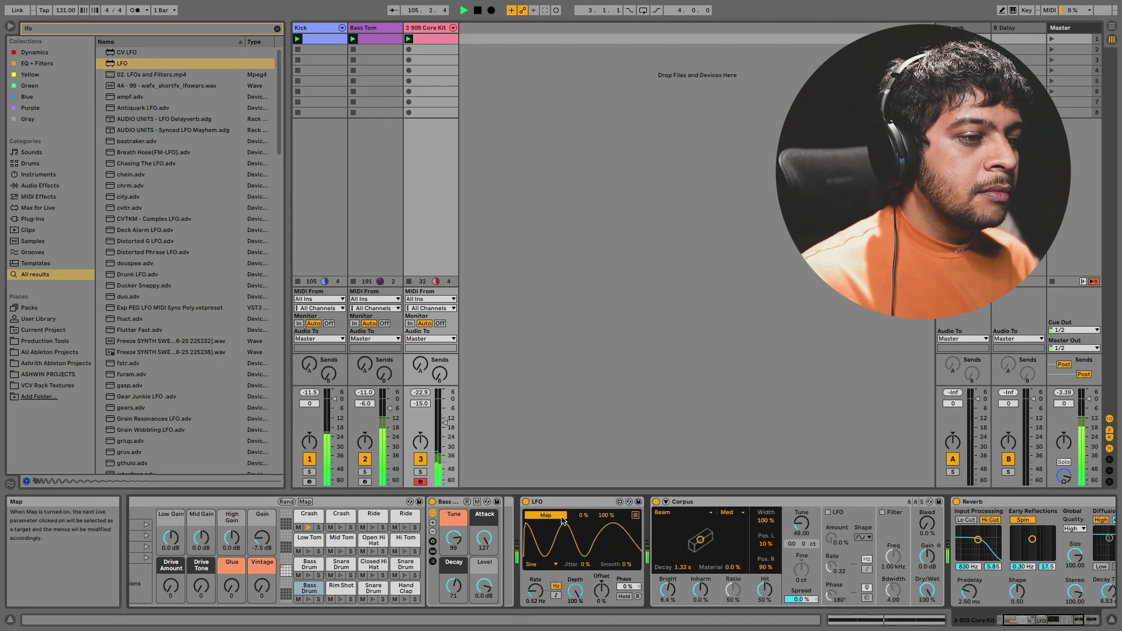
pyautogui.click(668, 591)
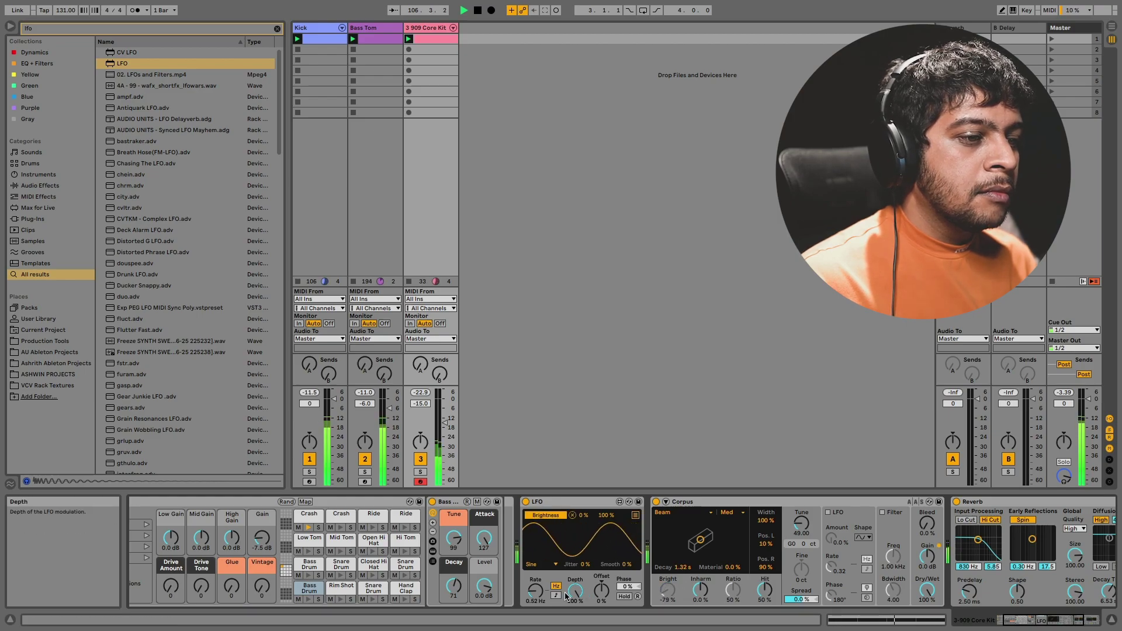
# Set the LFO to a tempo-synced rate of 2 and 33% phase, and the 909 Core Kit track's volume to -14.5 dB.
pyautogui.moveTo(536, 592); pyautogui.dragTo(535, 603)
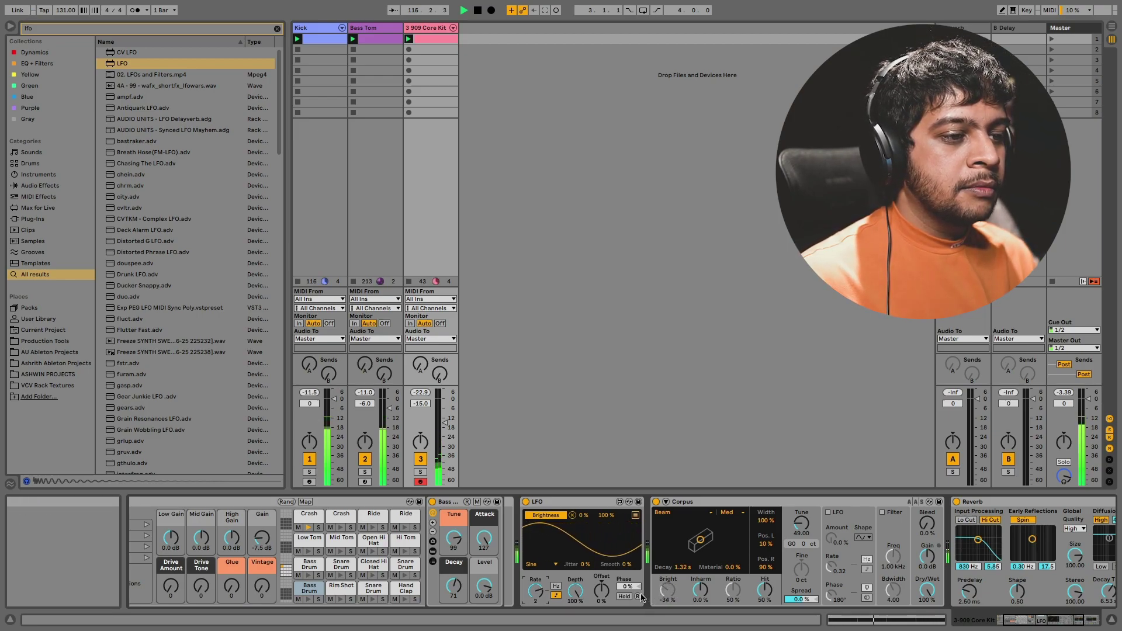
pyautogui.moveTo(627, 586); pyautogui.dragTo(627, 568)
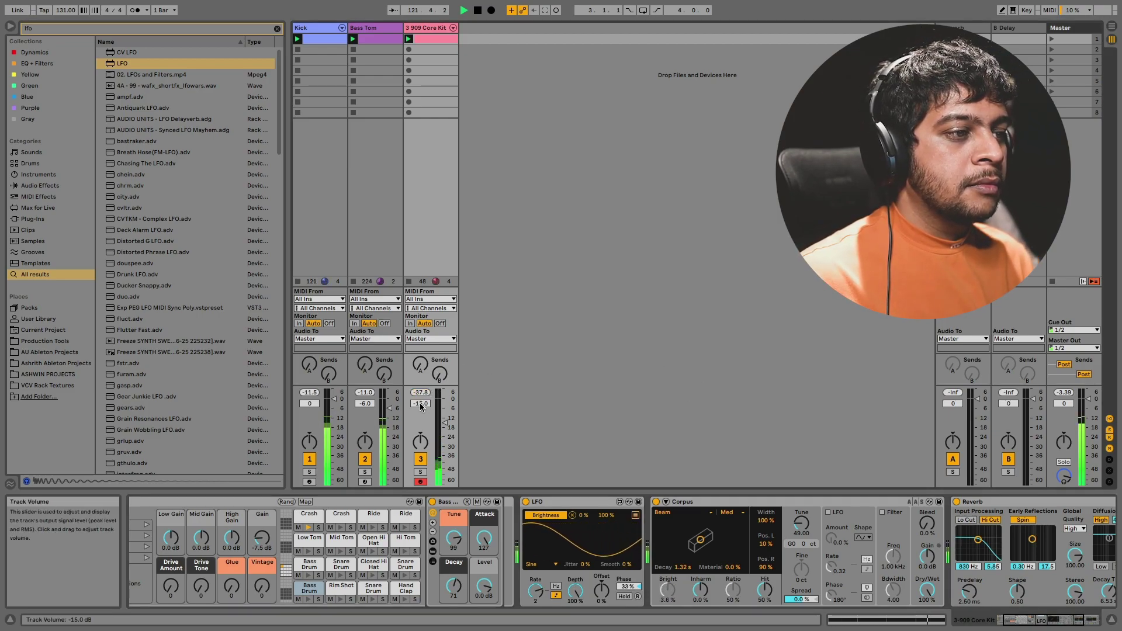
pyautogui.moveTo(421, 407); pyautogui.dragTo(420, 407)
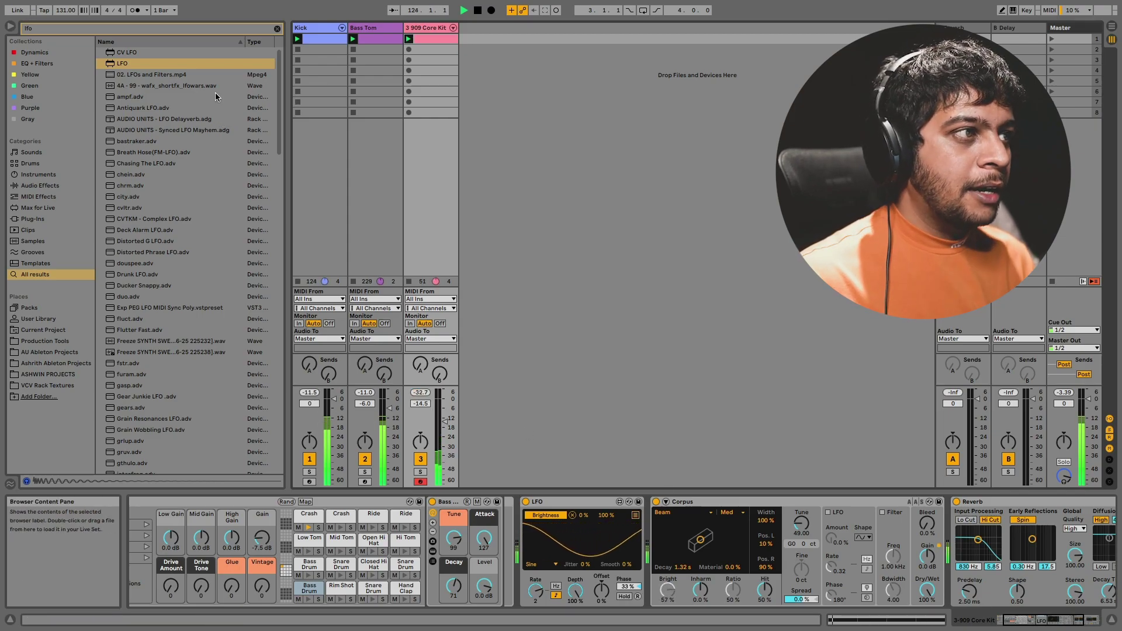
# Add an Auto Filter between Corpus and Reverb with a 2.55 kHz cutoff, and set the 909 Core Kit track's volume to -12.0 dB.
pyautogui.click(277, 29)
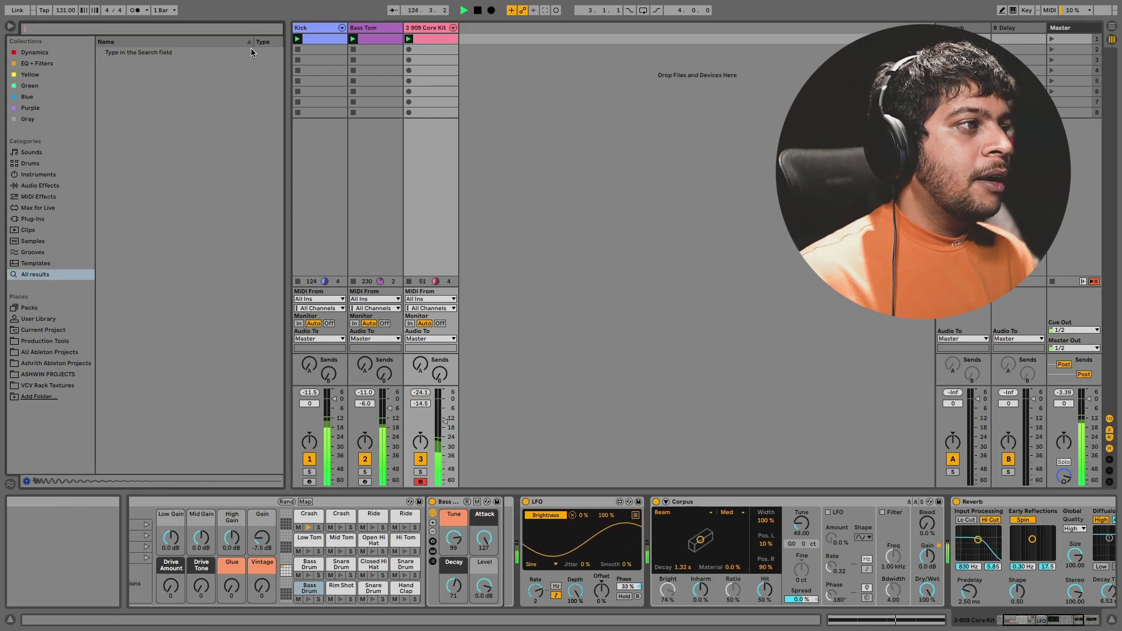
pyautogui.click(50, 185)
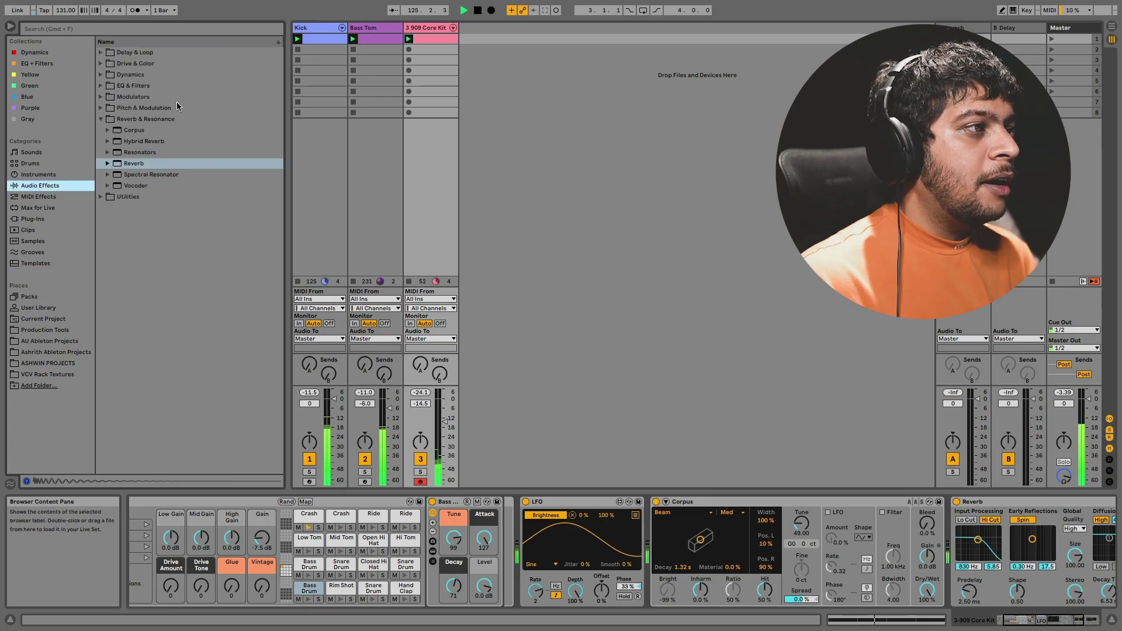
pyautogui.click(144, 88)
pyautogui.moveTo(172, 97); pyautogui.dragTo(951, 530)
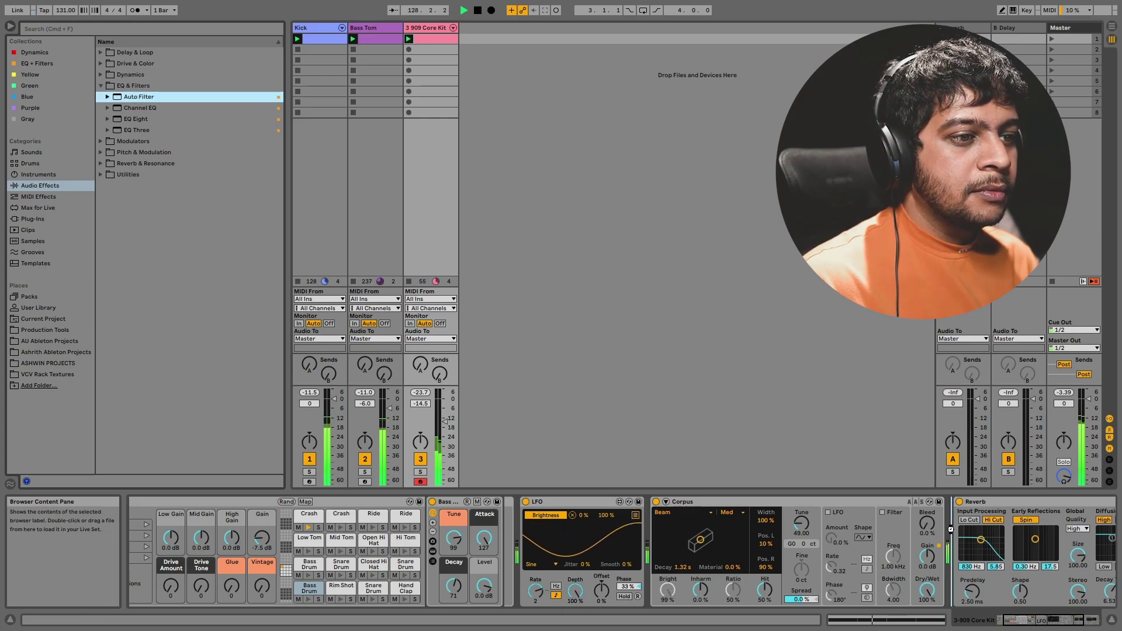
pyautogui.press('Return')
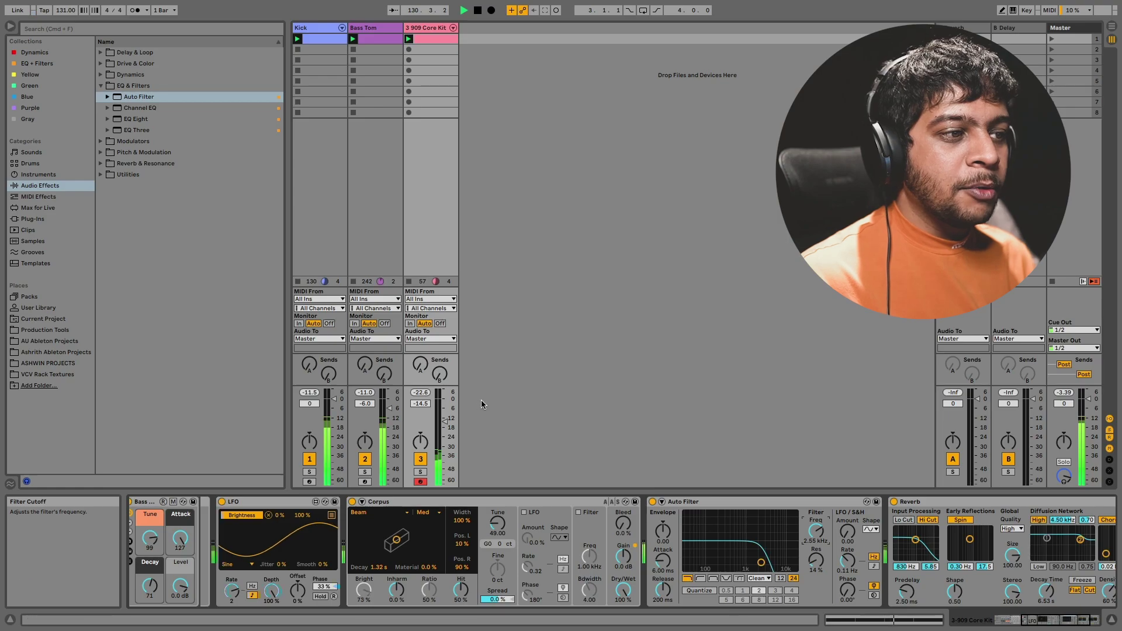
pyautogui.click(420, 392)
pyautogui.moveTo(420, 403); pyautogui.dragTo(420, 395)
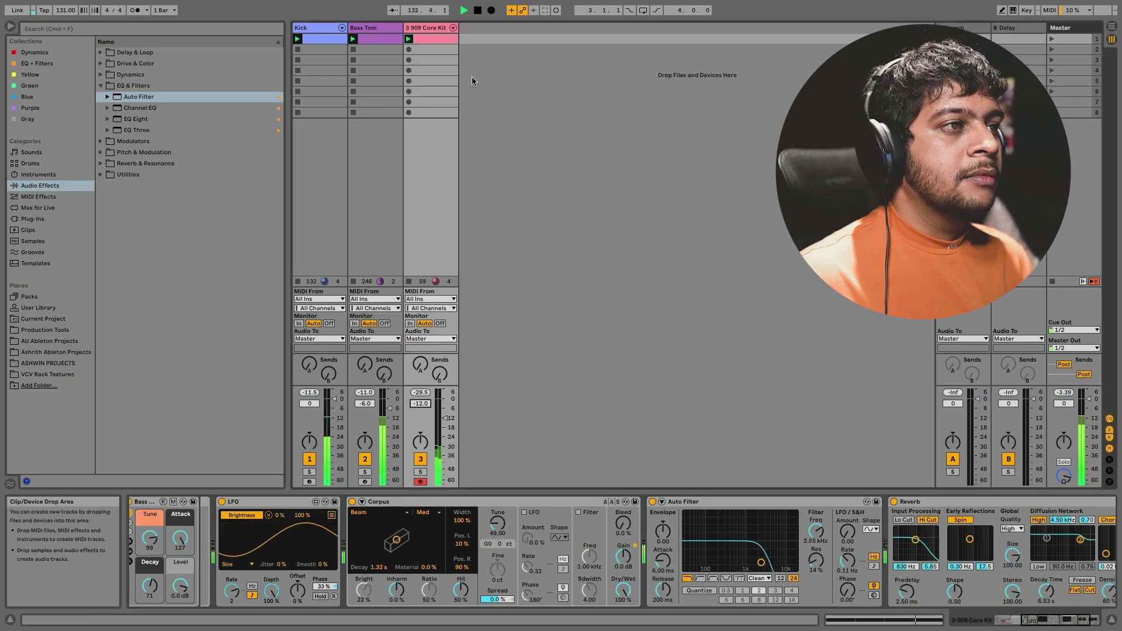
# Add an EQ Eight to the Kick track with a low cut and a 3.81 dB boost at 100 Hz, and set its output gain to 3.75 dB.
pyautogui.click(323, 27)
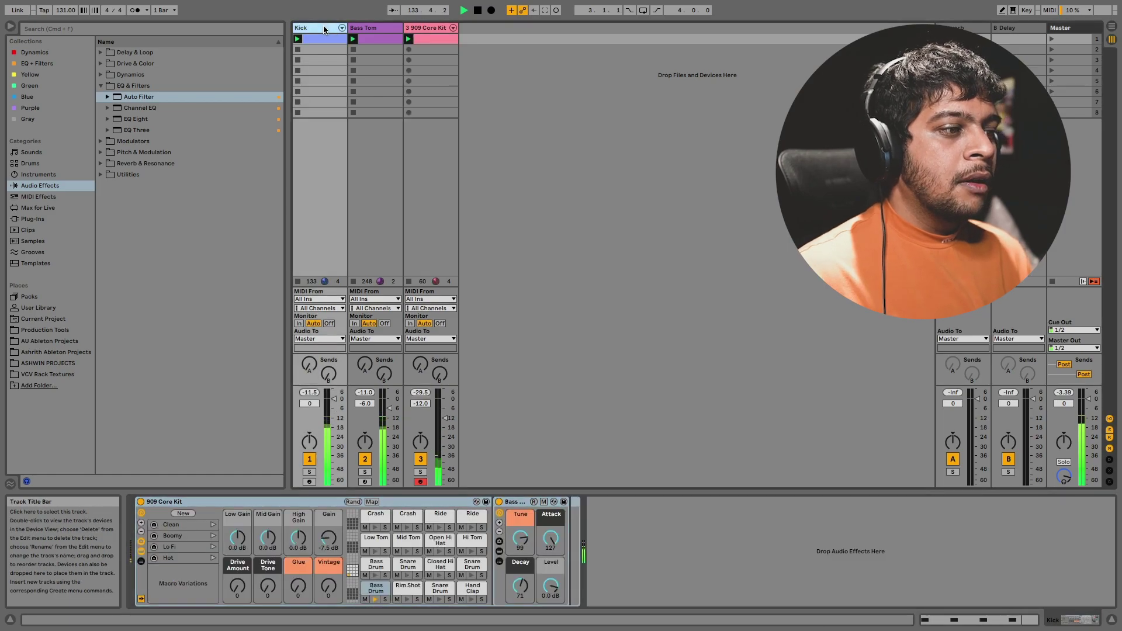
pyautogui.press('super+f')
pyautogui.write('eq')
pyautogui.moveTo(257, 63); pyautogui.dragTo(256, 53)
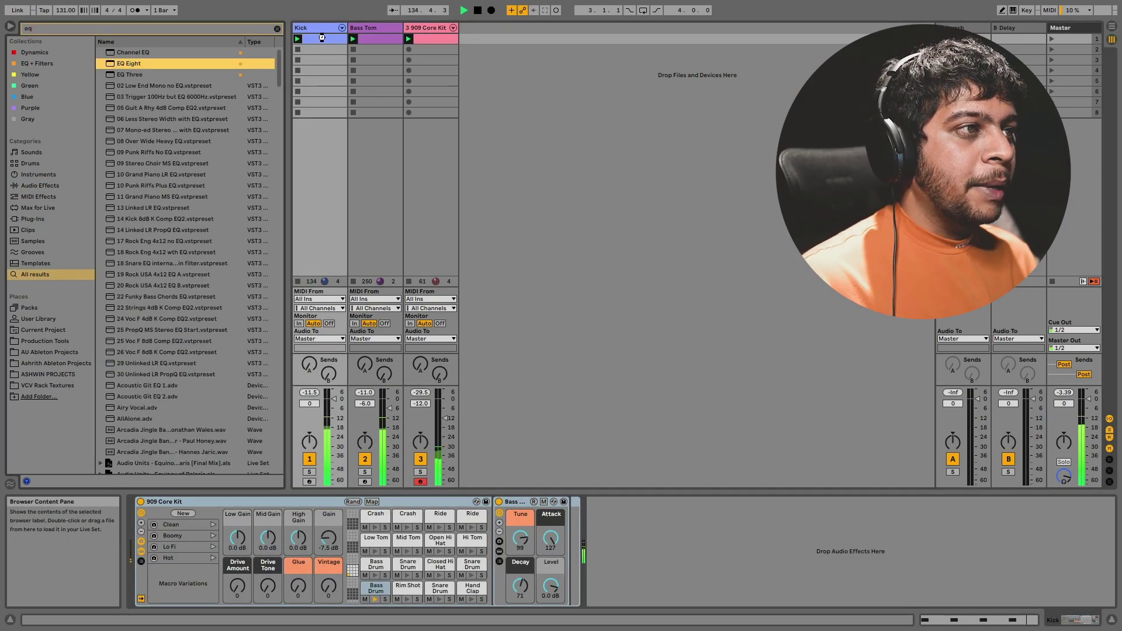
pyautogui.moveTo(322, 37); pyautogui.dragTo(322, 39)
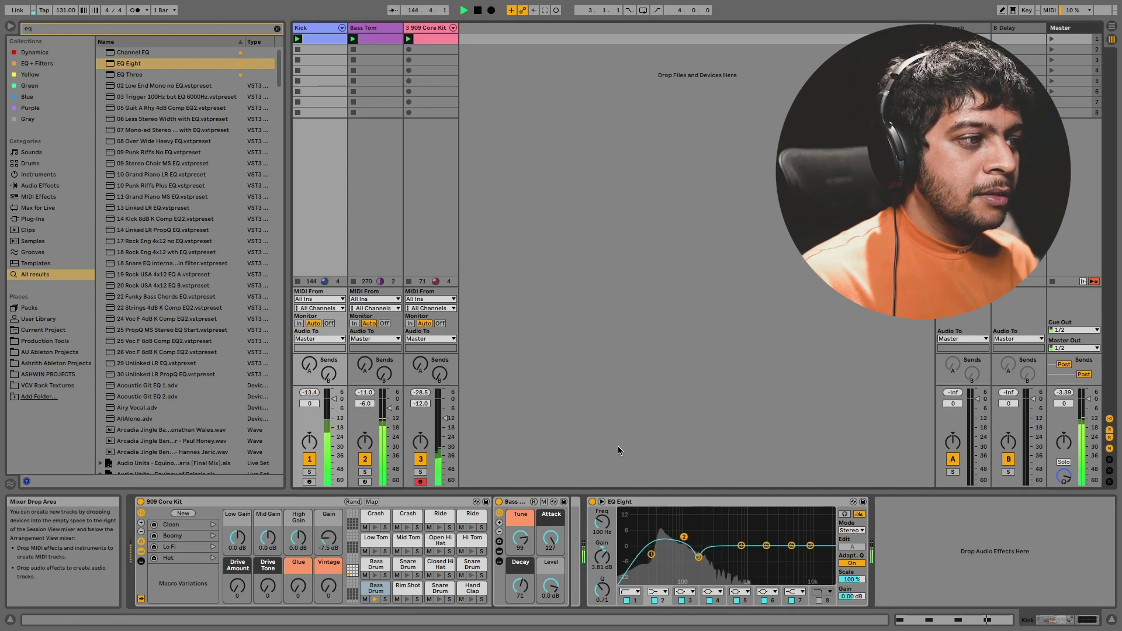
pyautogui.moveTo(852, 596); pyautogui.dragTo(852, 589)
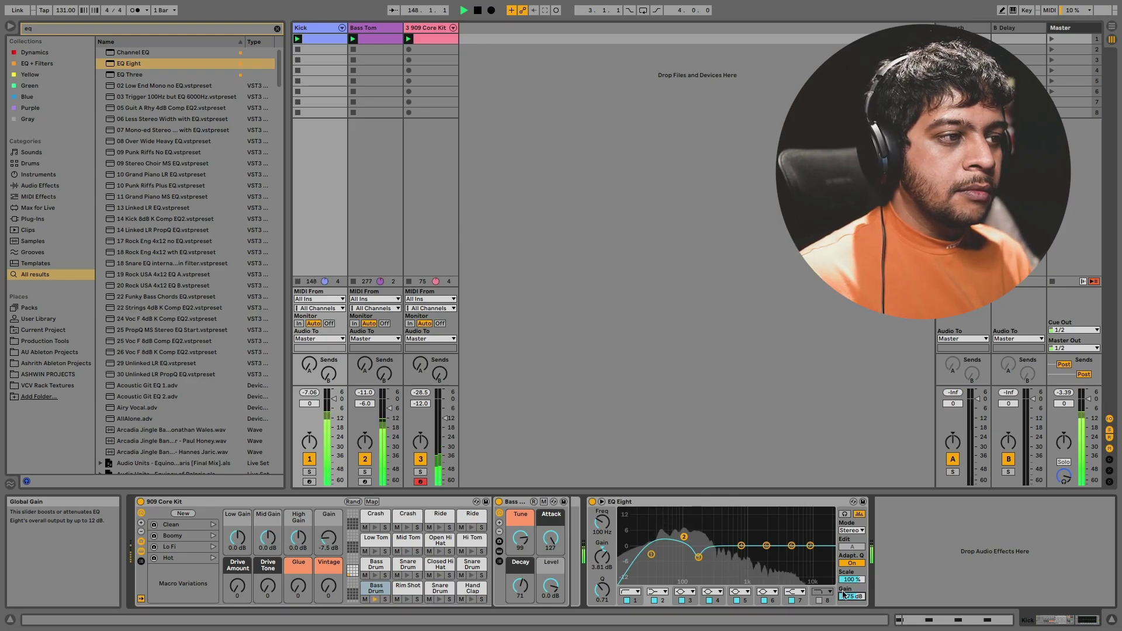
# Add an EQ Eight before the Compressor on the Bass Tom track with a 40.3 Hz low cut, and set the track's volume to -3.0 dB.
pyautogui.click(365, 393)
pyautogui.moveTo(367, 407); pyautogui.dragTo(367, 401)
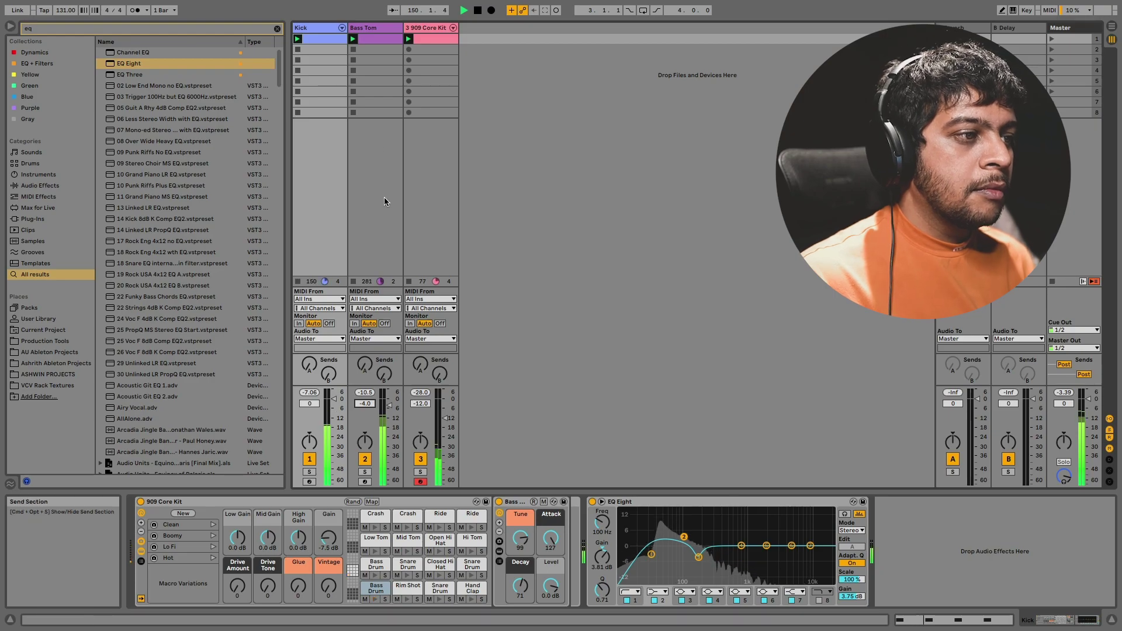
pyautogui.click(372, 28)
pyautogui.moveTo(119, 64)
pyautogui.mouseDown()
pyautogui.moveTo(807, 451)
pyautogui.moveTo(1037, 538)
pyautogui.moveTo(1050, 530)
pyautogui.mouseUp()
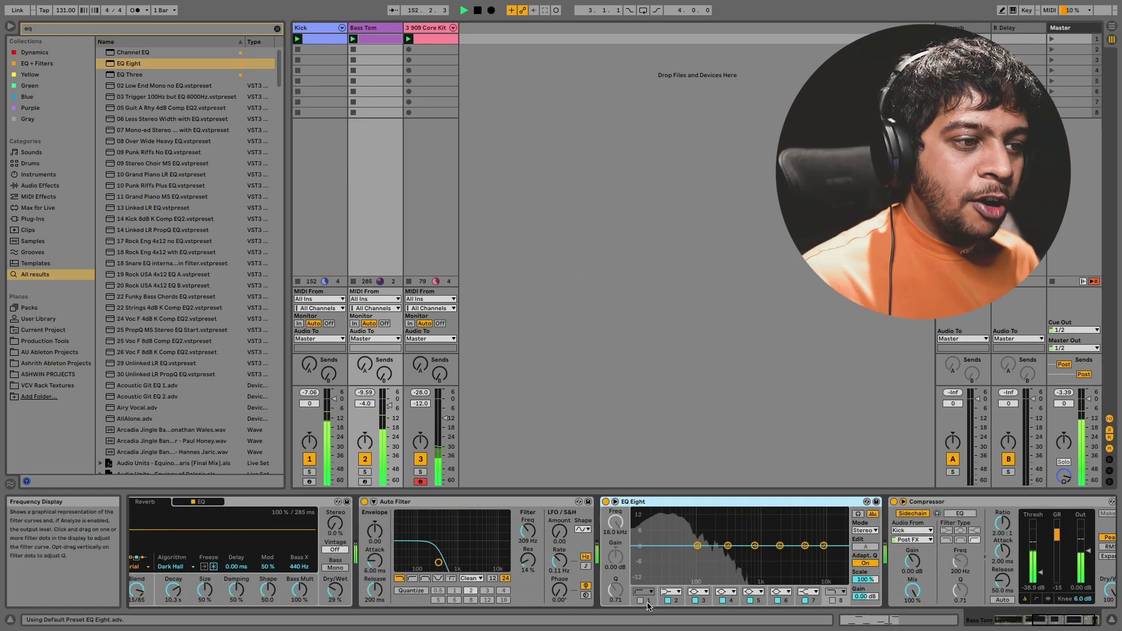
pyautogui.moveTo(615, 525); pyautogui.dragTo(616, 521)
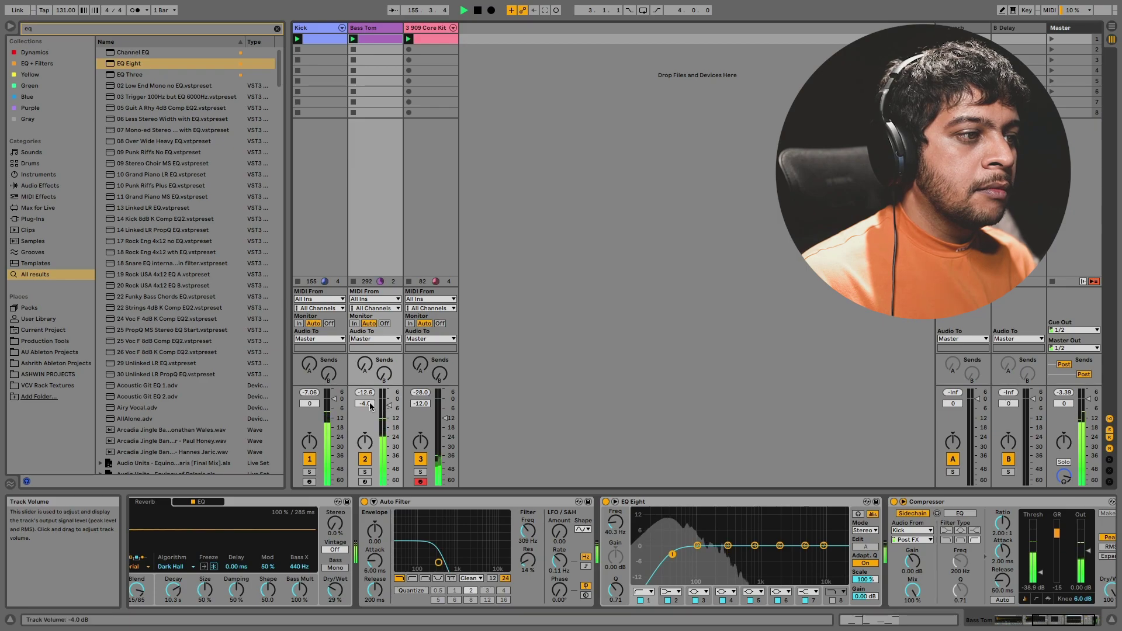
pyautogui.moveTo(386, 415); pyautogui.dragTo(386, 412)
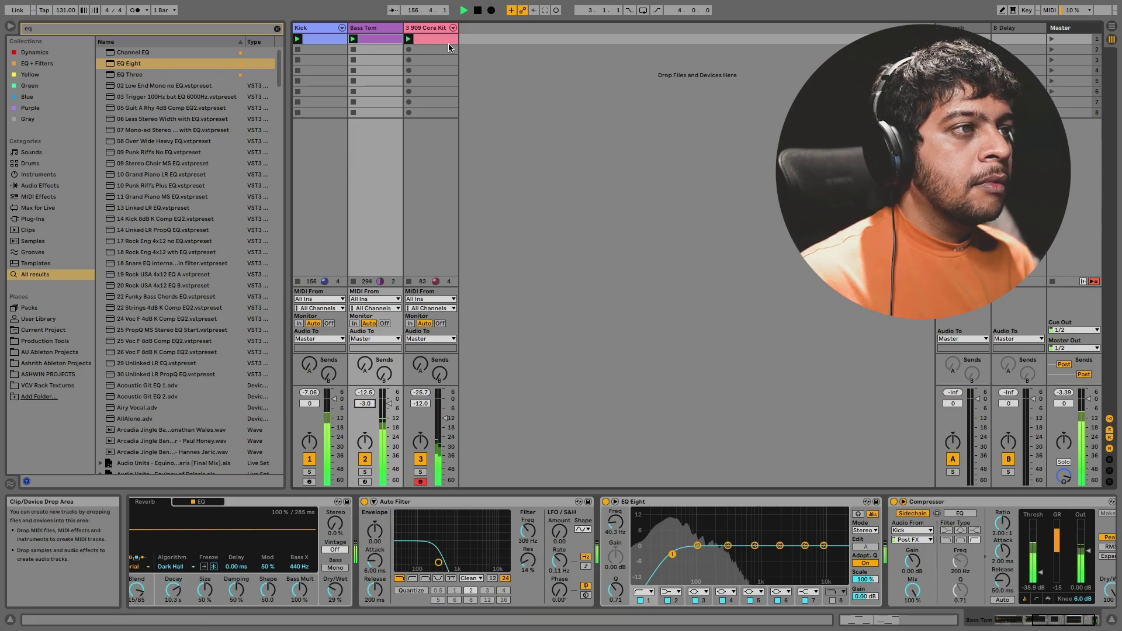
# Rename the third track Atmos and load a 909 Core Kit onto a new MIDI track.
pyautogui.click(441, 28)
pyautogui.write('Atmos')
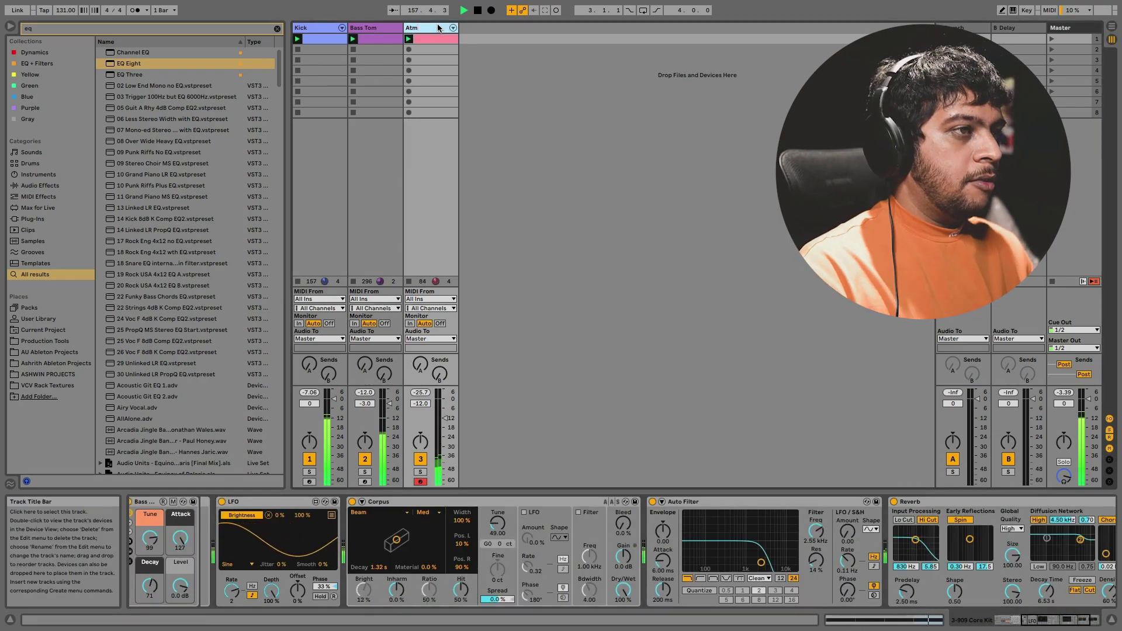
pyautogui.rightClick(484, 53)
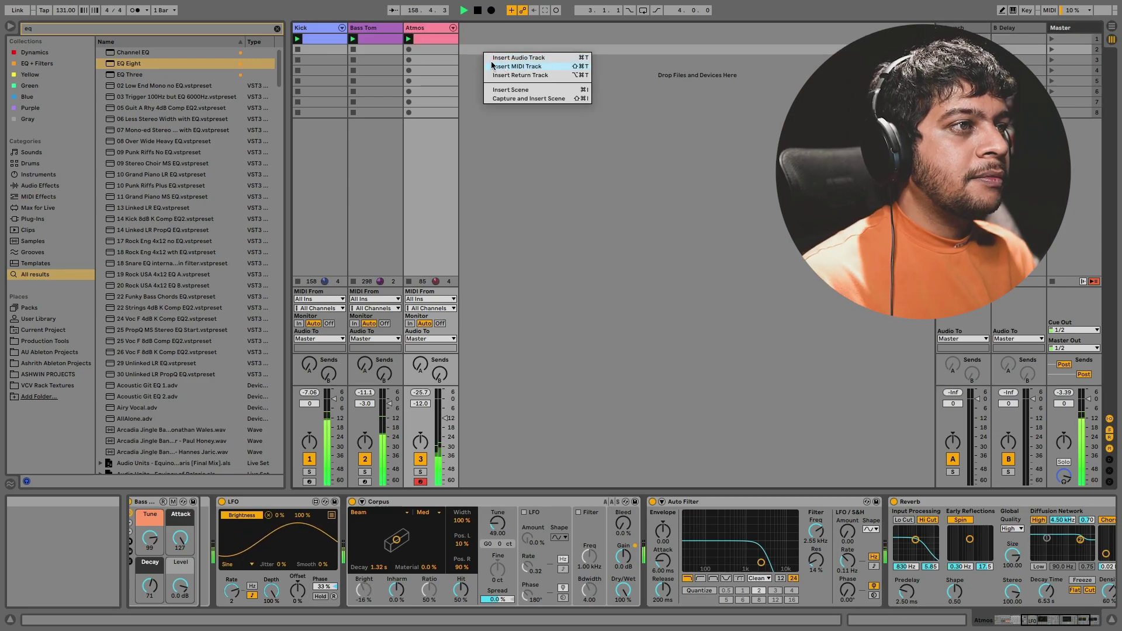
pyautogui.click(506, 65)
pyautogui.click(277, 29)
pyautogui.click(30, 164)
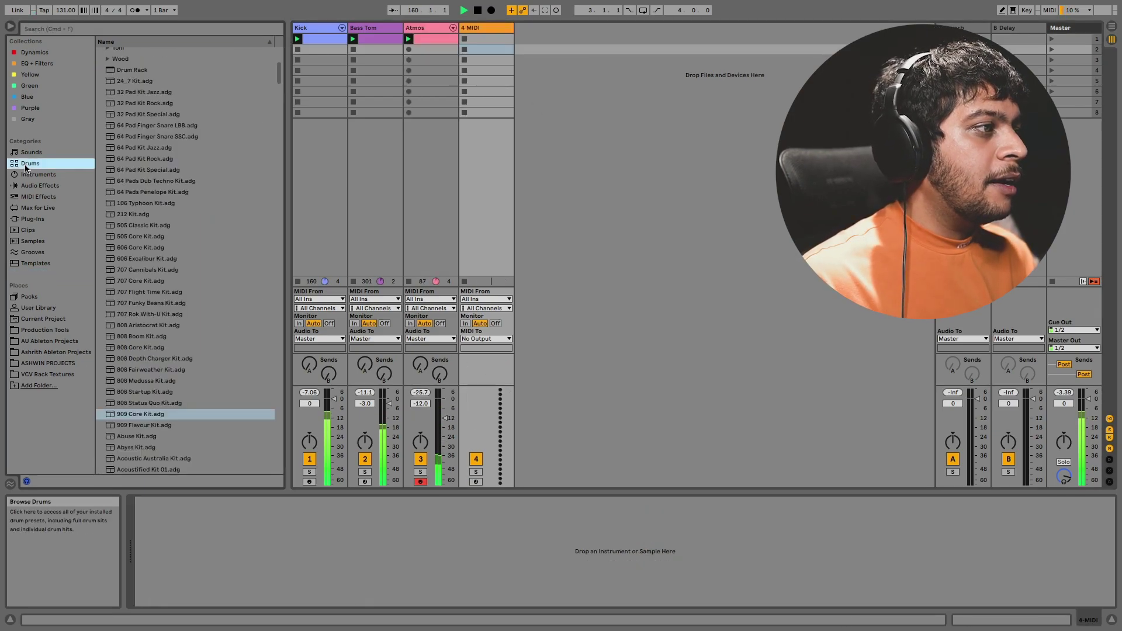
pyautogui.moveTo(141, 417); pyautogui.dragTo(478, 55)
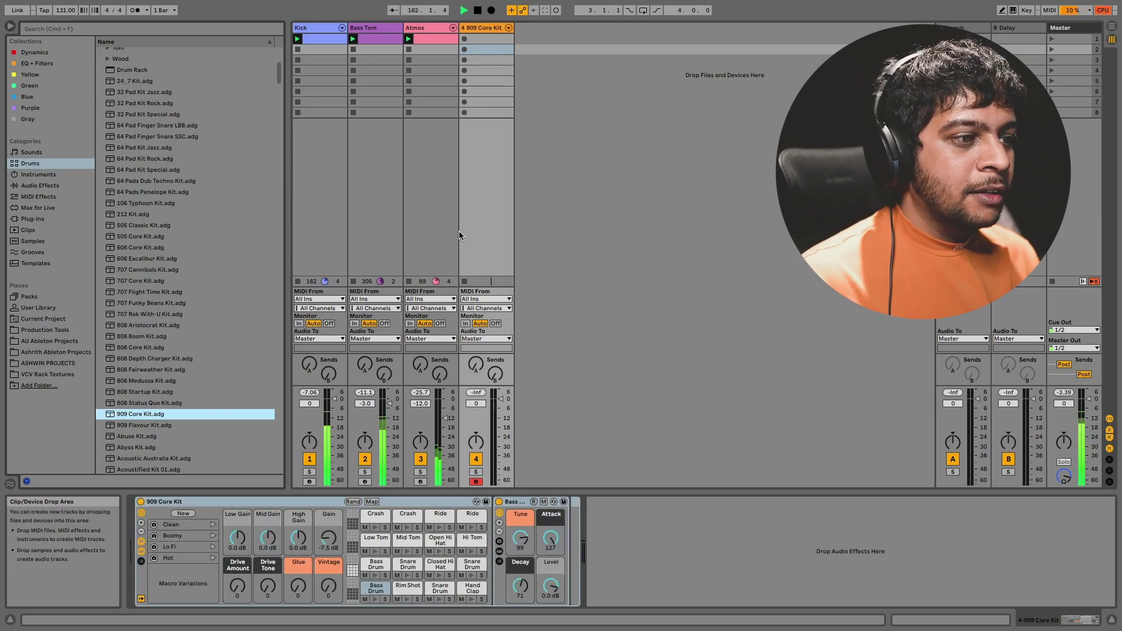
# Create an empty clip in the new 909 Core Kit track's first slot and place the 4PLAY sequencer before the kit.
pyautogui.doubleClick(483, 39)
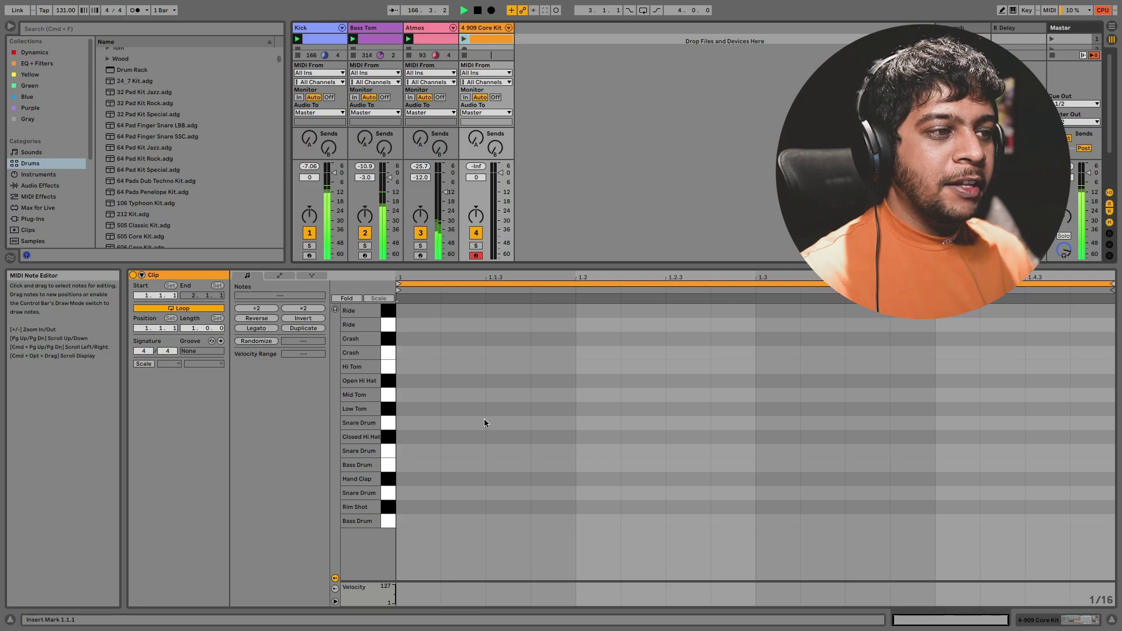
pyautogui.doubleClick(493, 28)
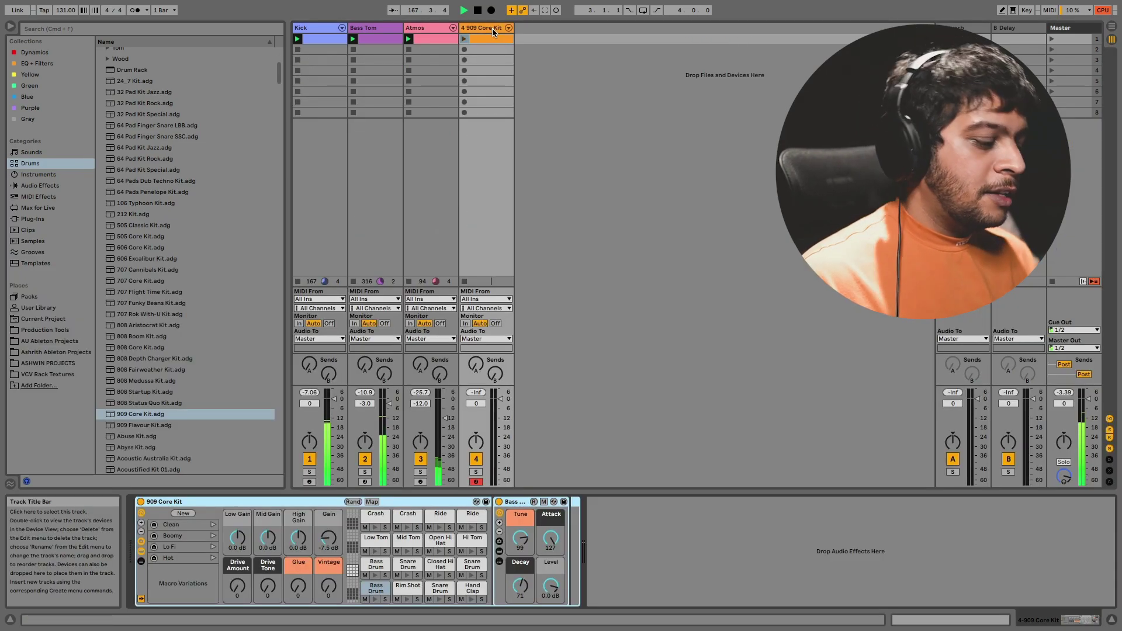
pyautogui.press('super+f')
pyautogui.write('4play')
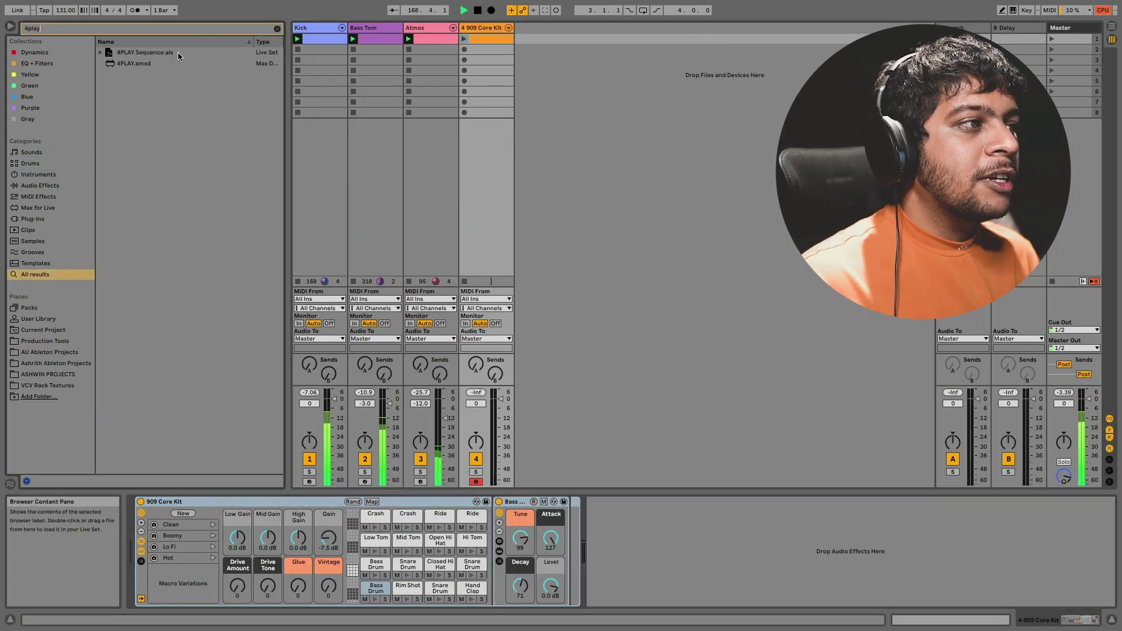
pyautogui.click(177, 63)
pyautogui.moveTo(177, 62); pyautogui.dragTo(296, 40)
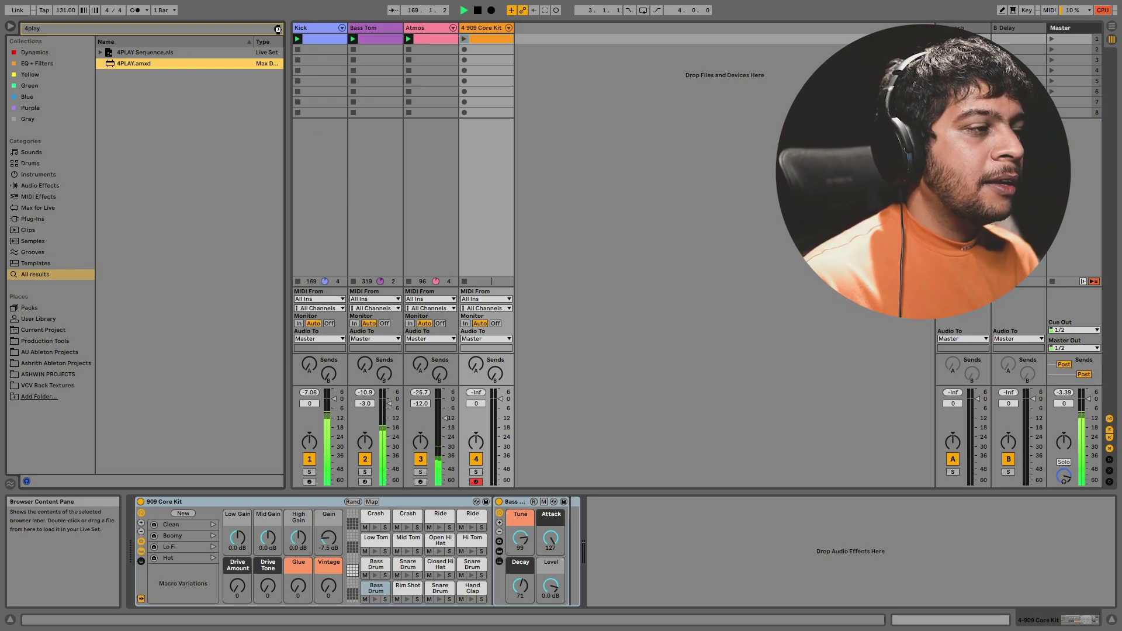
pyautogui.click(278, 29)
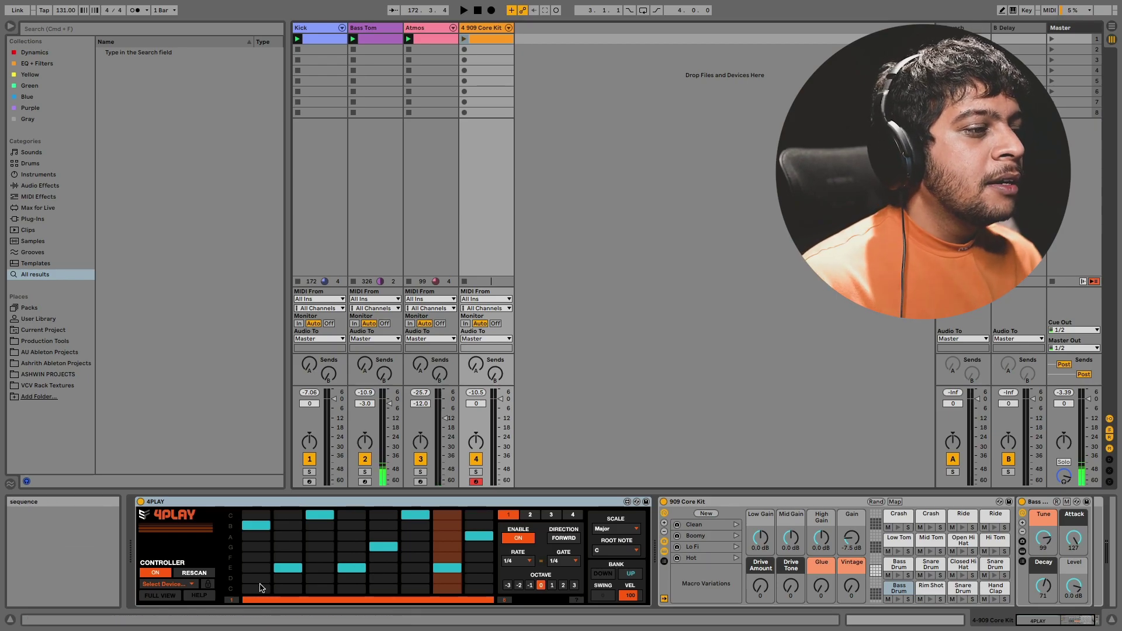
# Set all eight steps of the 4PLAY sequence to the lowest note and its rate to 1/16.
pyautogui.moveTo(256, 591); pyautogui.dragTo(485, 591)
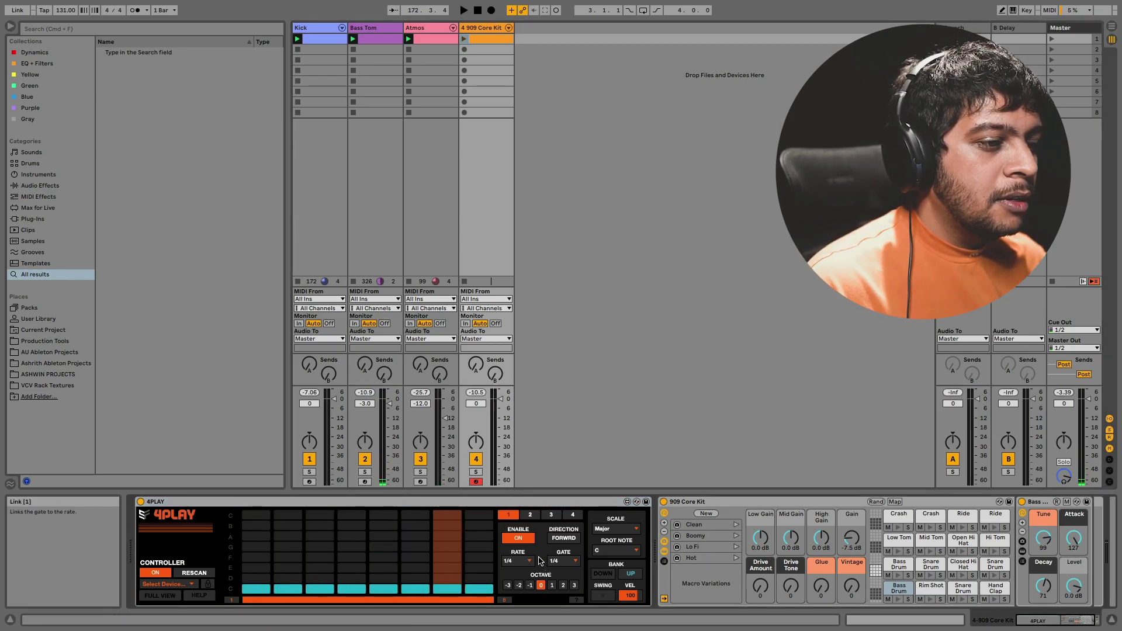
pyautogui.click(519, 561)
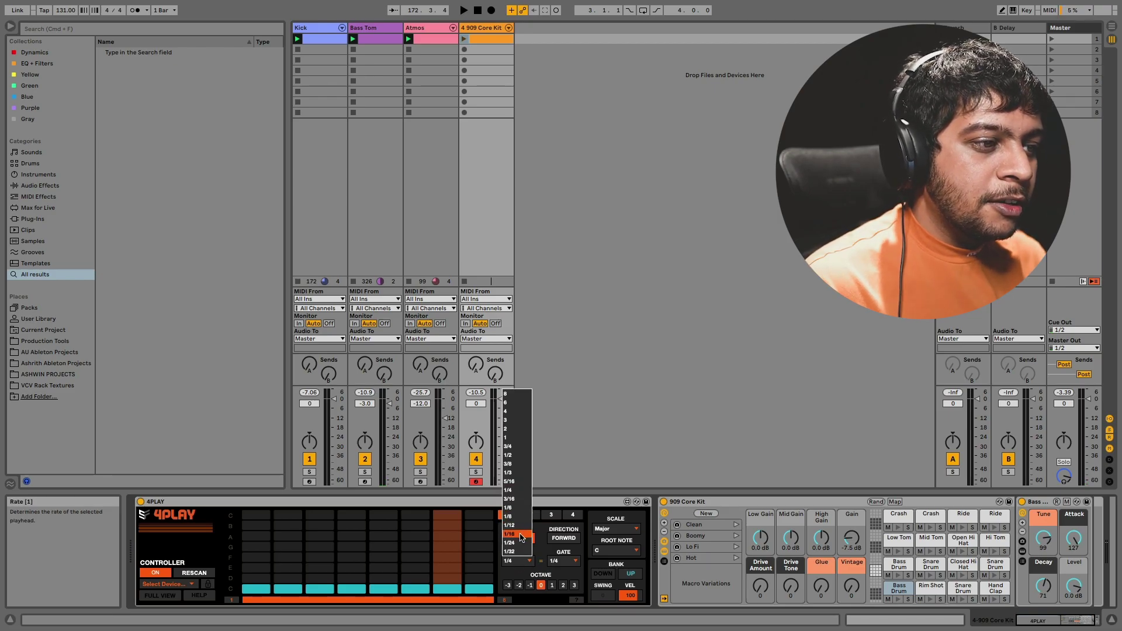
pyautogui.click(520, 534)
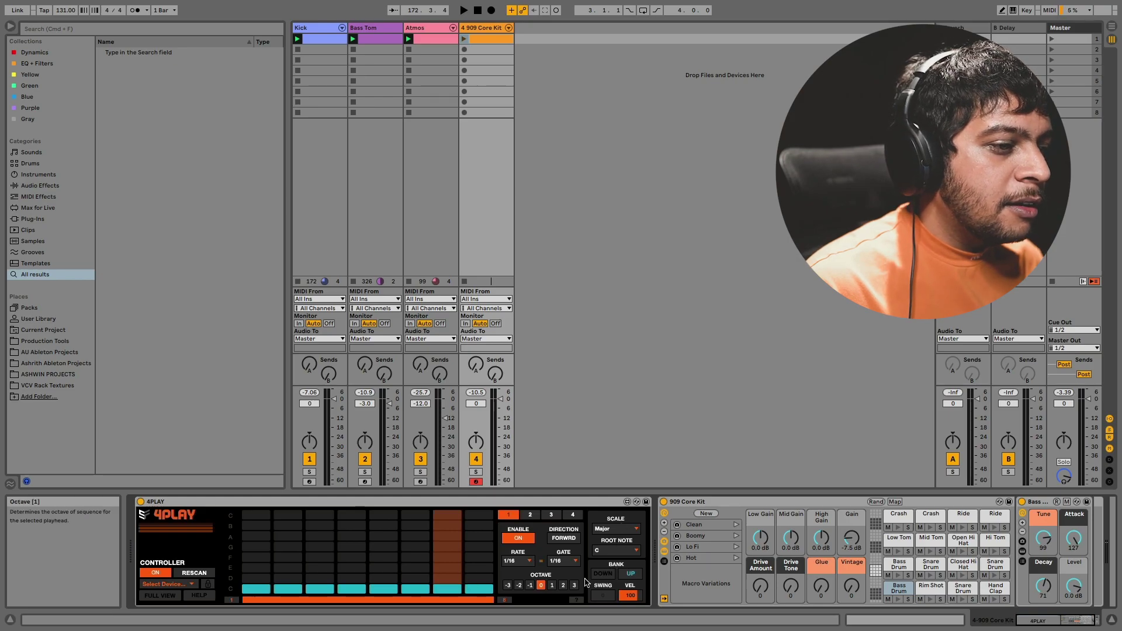
# Add a Pitch MIDI effect between 4PLAY and the 909 Core Kit and transpose by +9 st to trigger the Mid Tom.
pyautogui.click(61, 196)
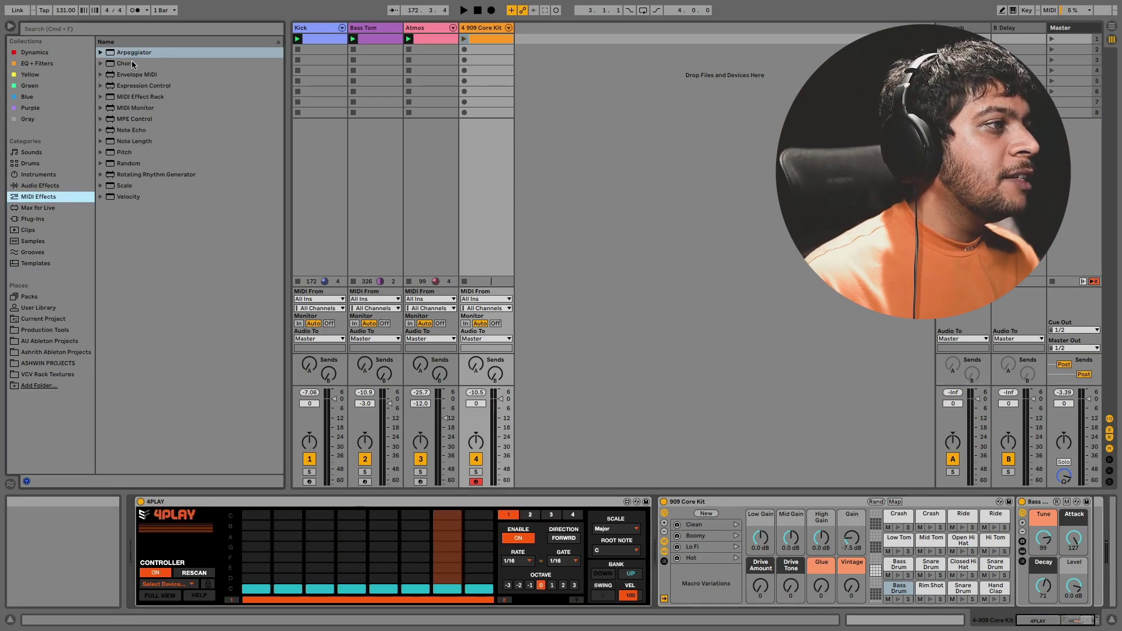
pyautogui.doubleClick(127, 150)
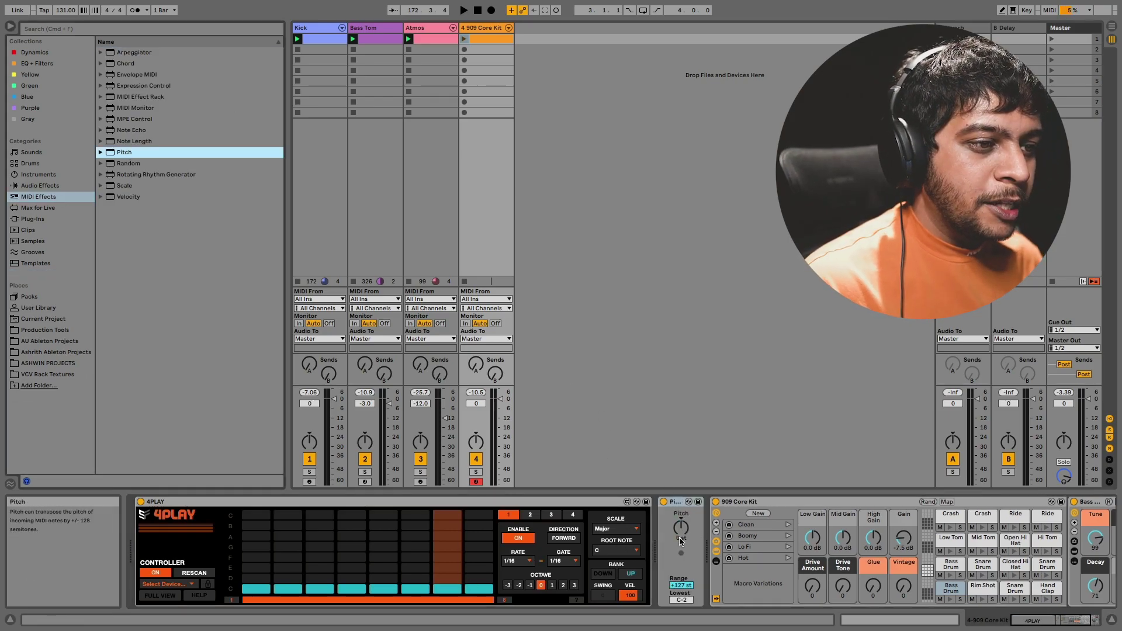
pyautogui.click(678, 531)
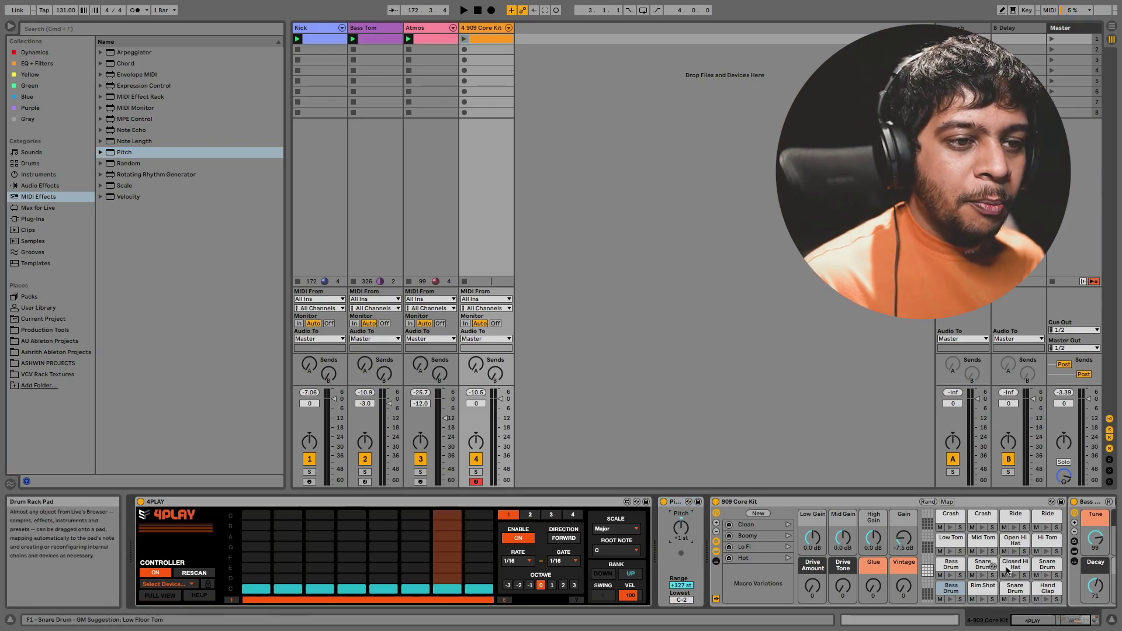
pyautogui.moveTo(681, 529); pyautogui.dragTo(681, 522)
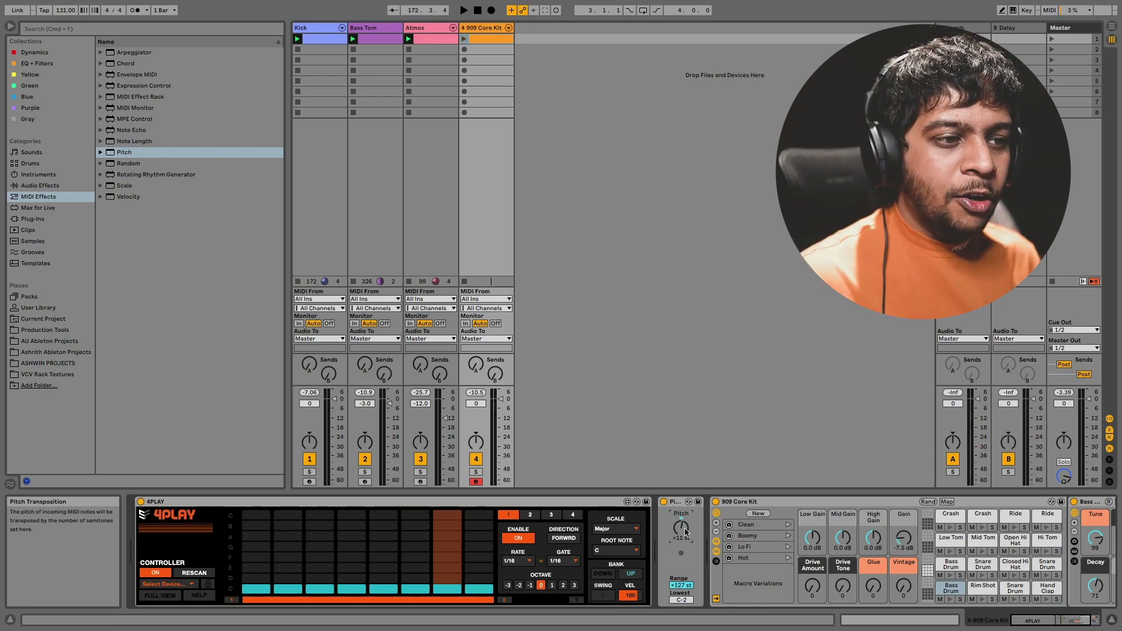
pyautogui.moveTo(685, 532); pyautogui.dragTo(685, 536)
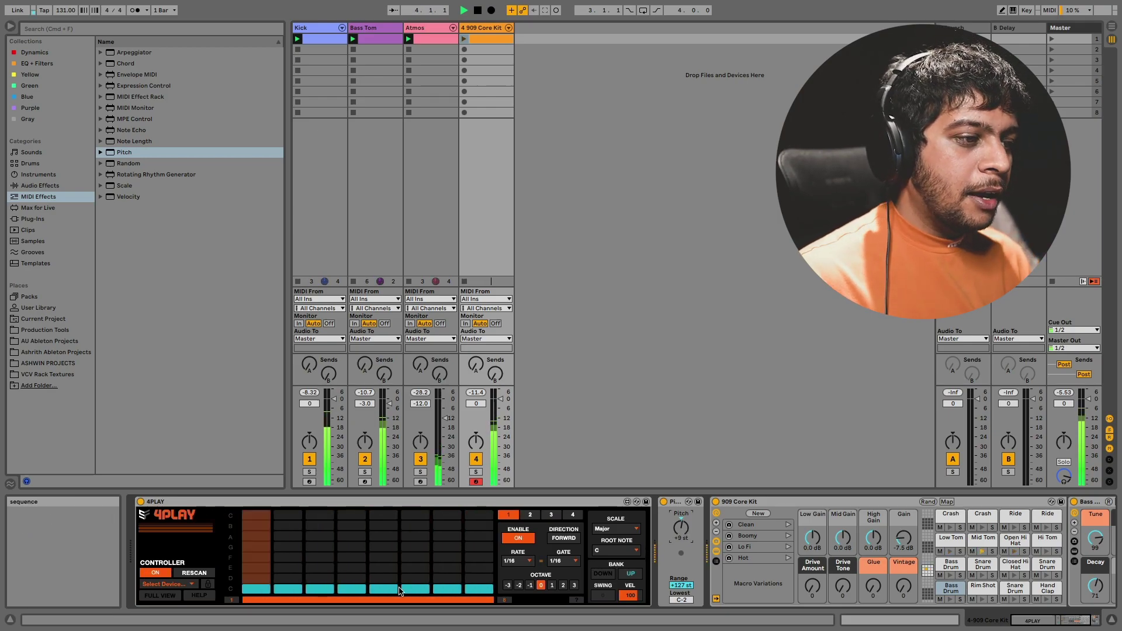
# Shorten the 4PLAY sequence to six steps and turn off its second and fourth notes.
pyautogui.moveTo(524, 600); pyautogui.dragTo(432, 607)
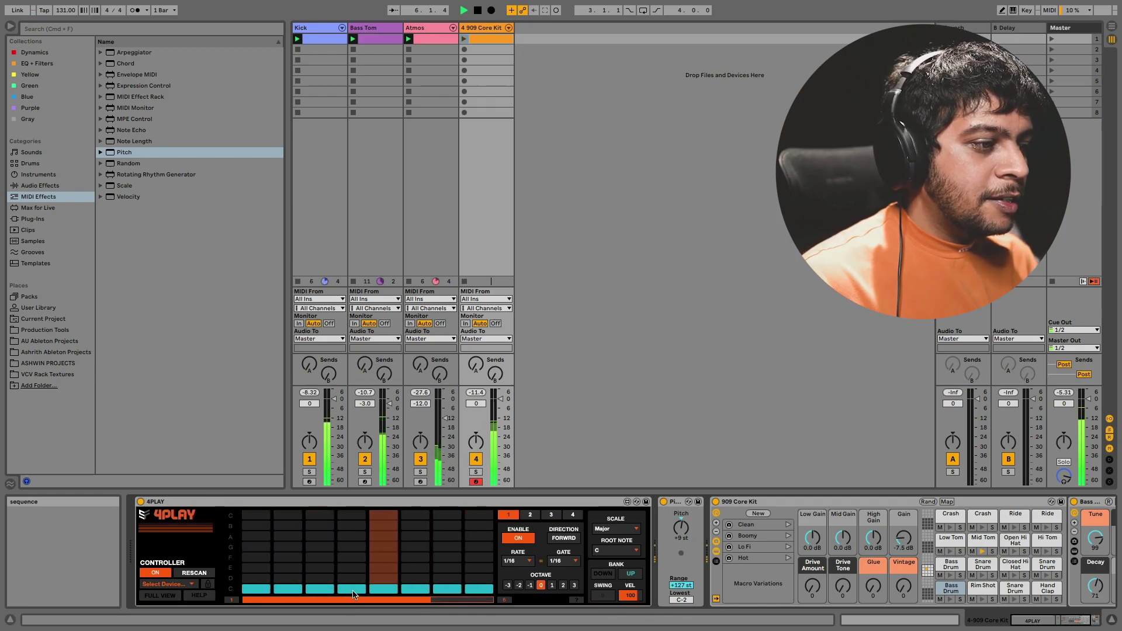
pyautogui.click(284, 591)
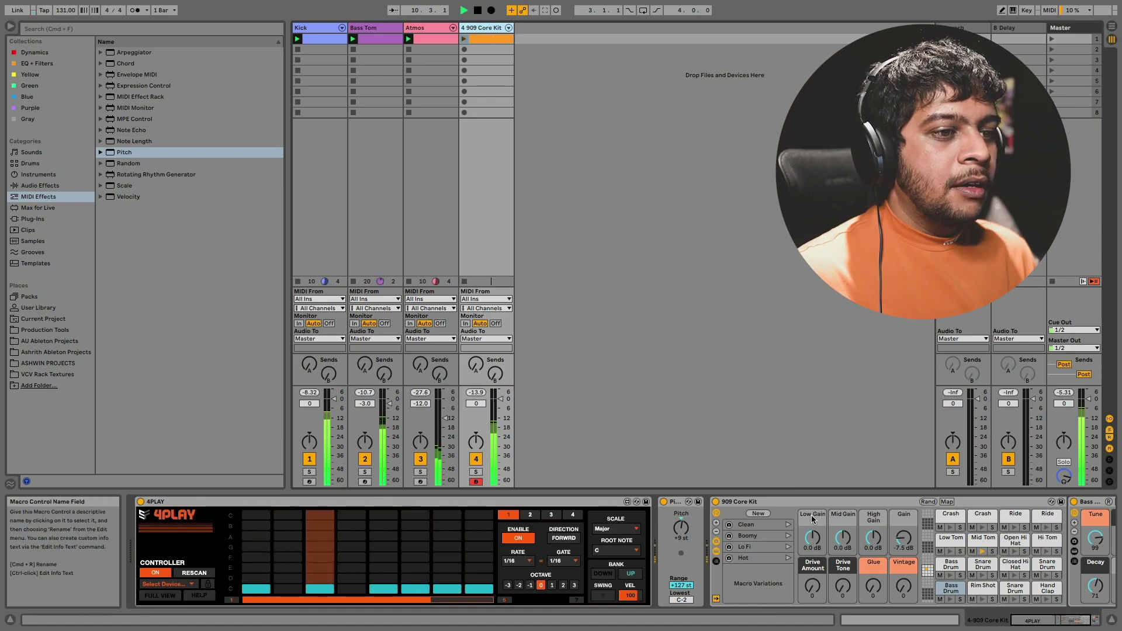
# Set the decay of the 909 Core Kit's Mid Tom to 922 ms.
pyautogui.hscroll(3, 798, 516)
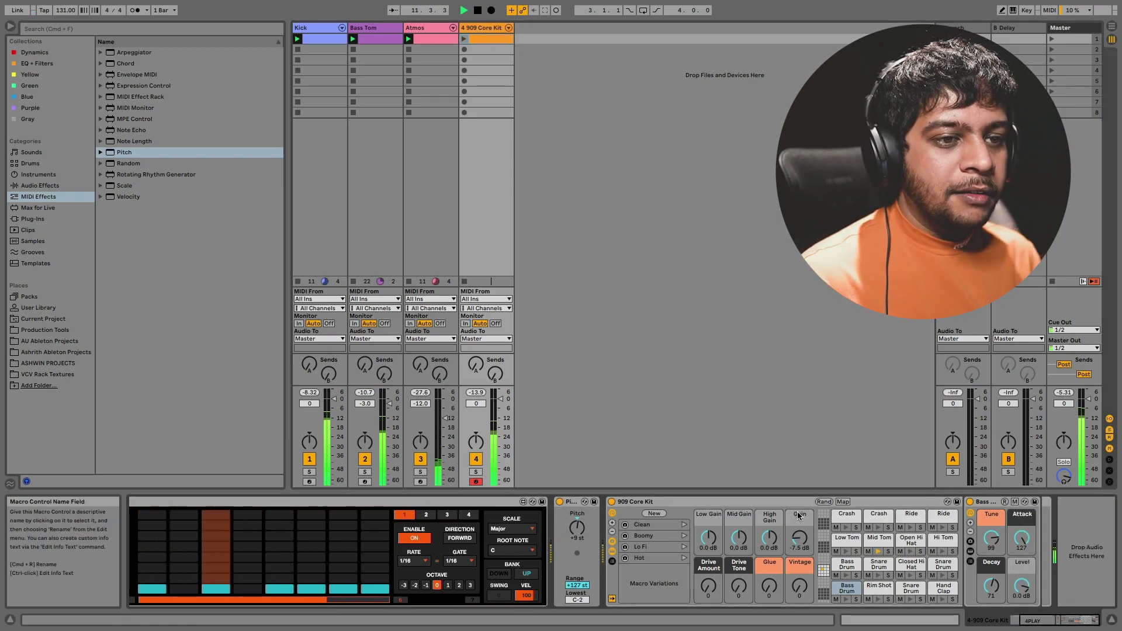
pyautogui.click(880, 538)
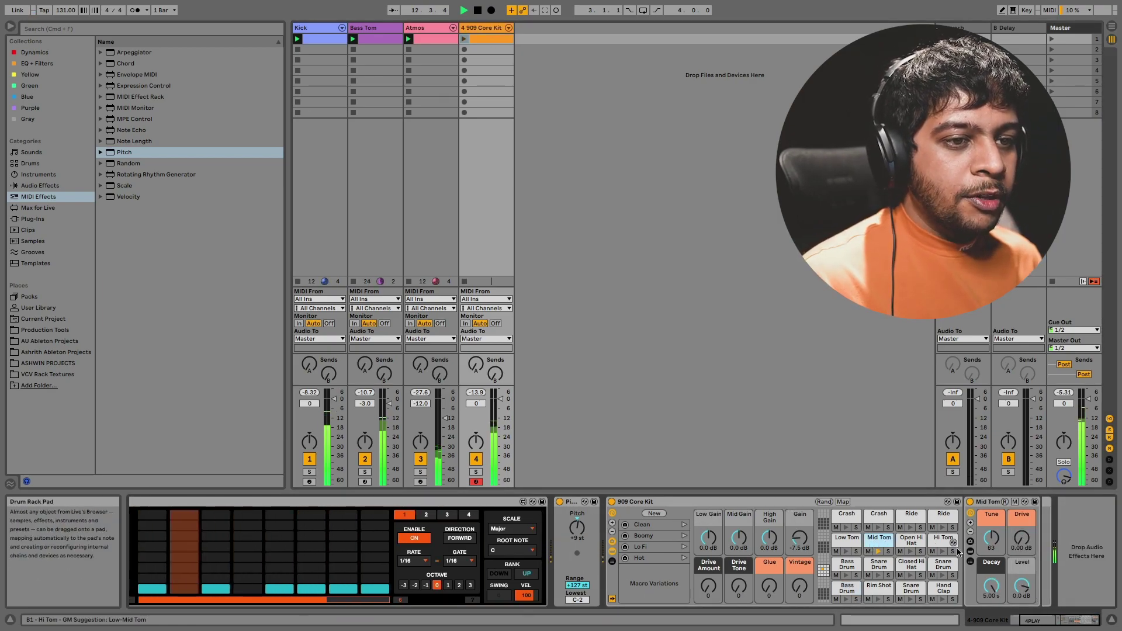
pyautogui.moveTo(989, 595); pyautogui.dragTo(988, 625)
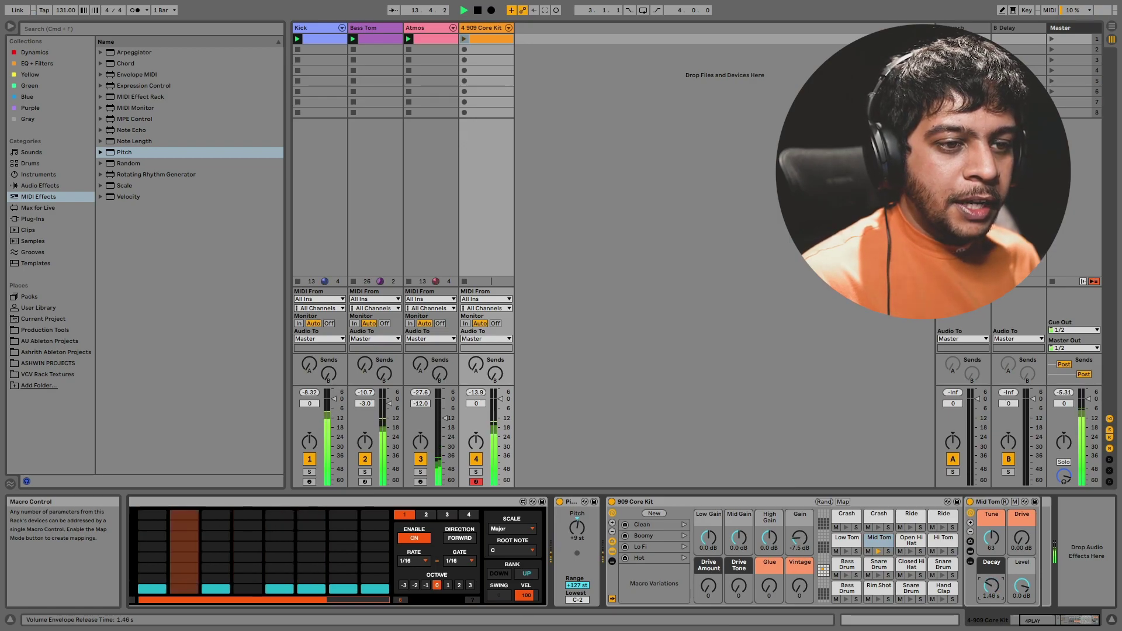
pyautogui.moveTo(991, 587); pyautogui.dragTo(991, 595)
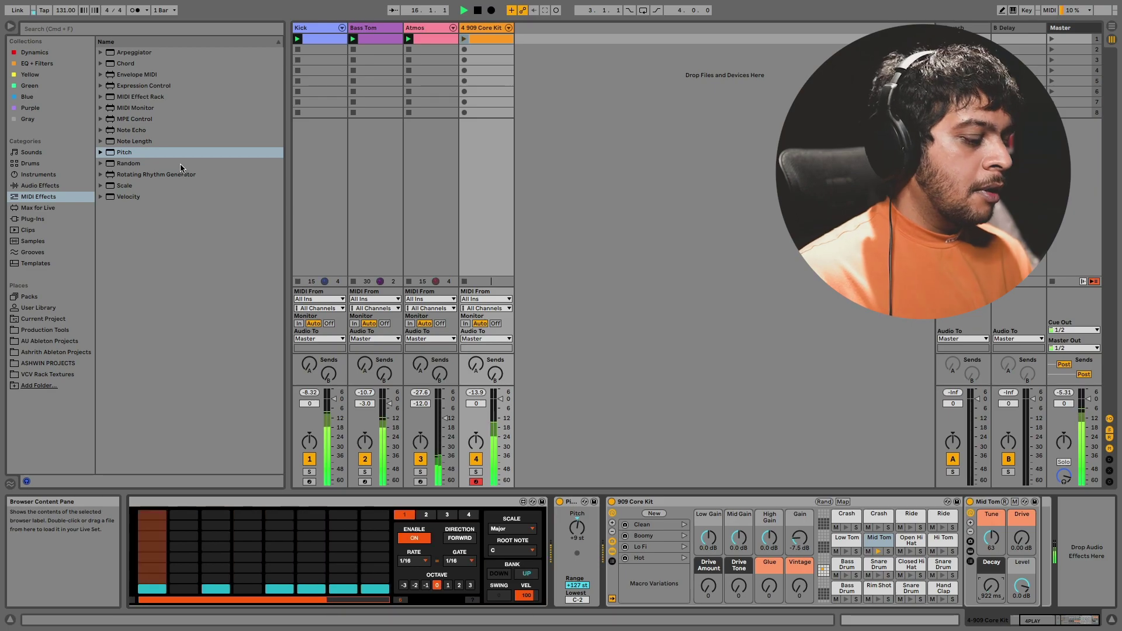
# Add a Spectral Resonator after the 909 Core Kit, with its frequency in note mode at G0, a 35.4 ms decay and 100% stretch.
pyautogui.press('super+f')
pyautogui.write('spectral')
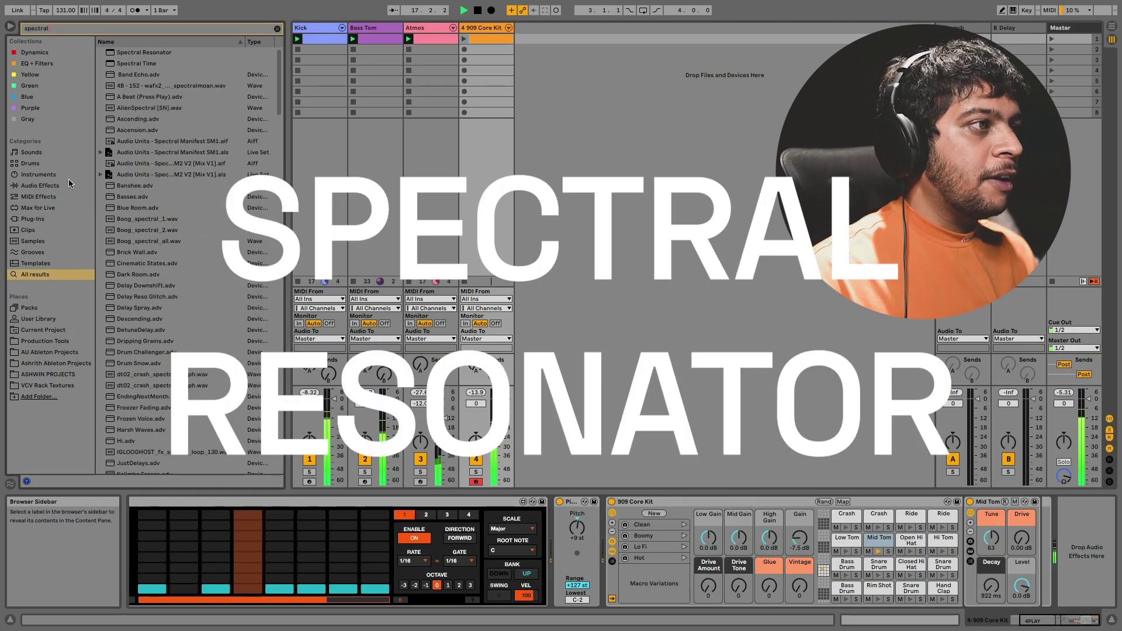
pyautogui.doubleClick(149, 51)
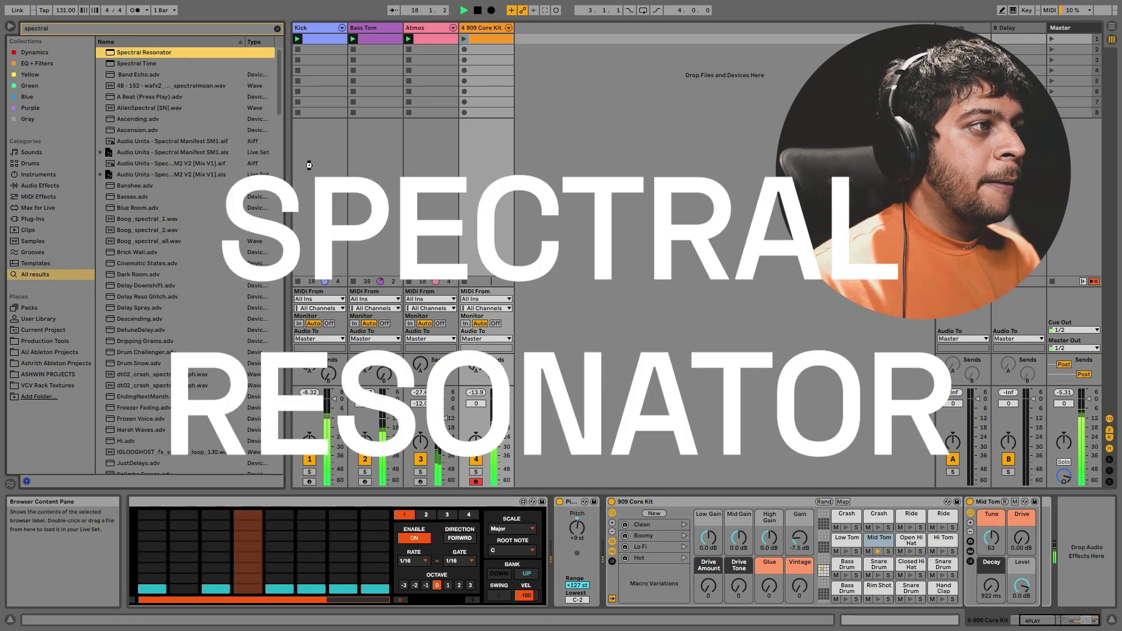
pyautogui.hscroll(2, 900, 564)
pyautogui.click(823, 552)
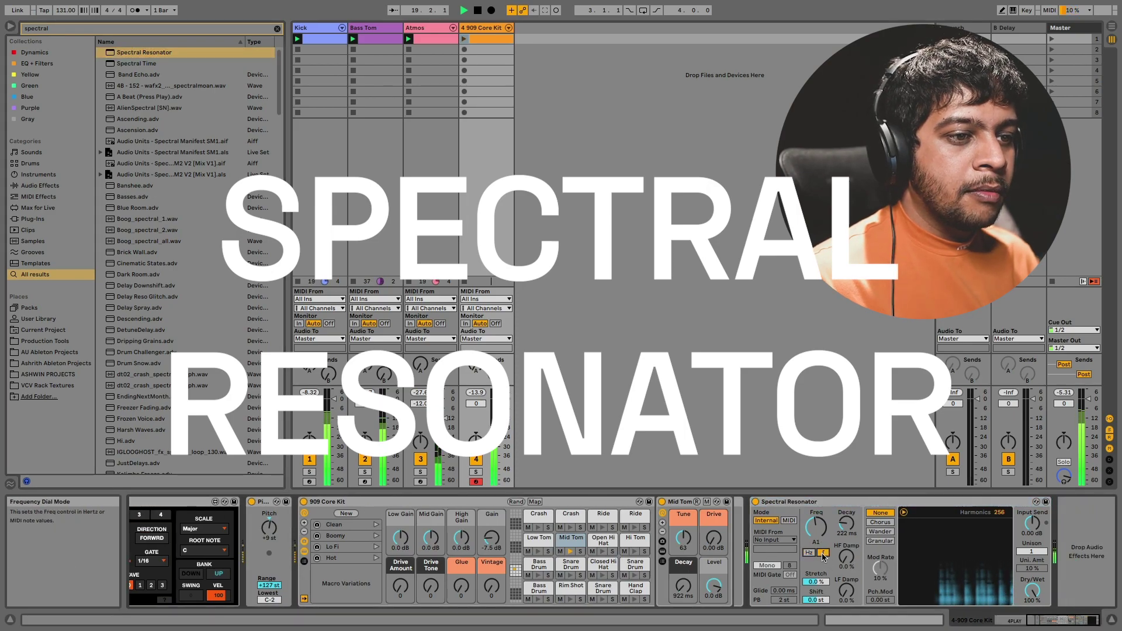
pyautogui.moveTo(816, 528); pyautogui.dragTo(816, 525)
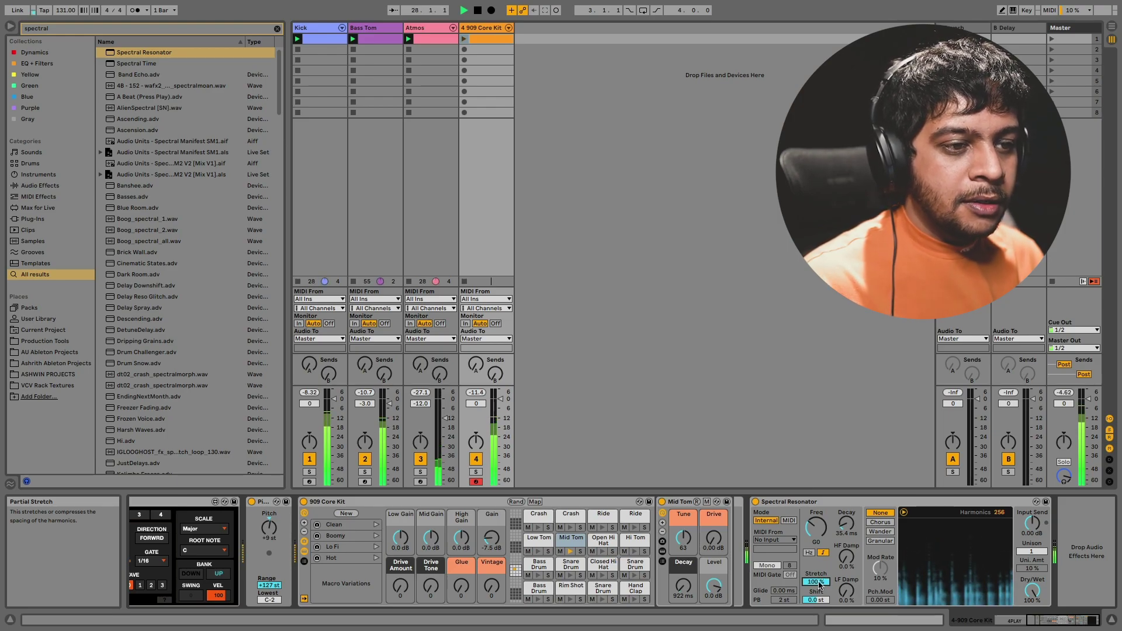
# Lower the 909 Core Kit track volume to -4.0 dB and add an Echo after the Spectral Resonator at 27% dry/wet.
pyautogui.moveTo(476, 404); pyautogui.dragTo(477, 412)
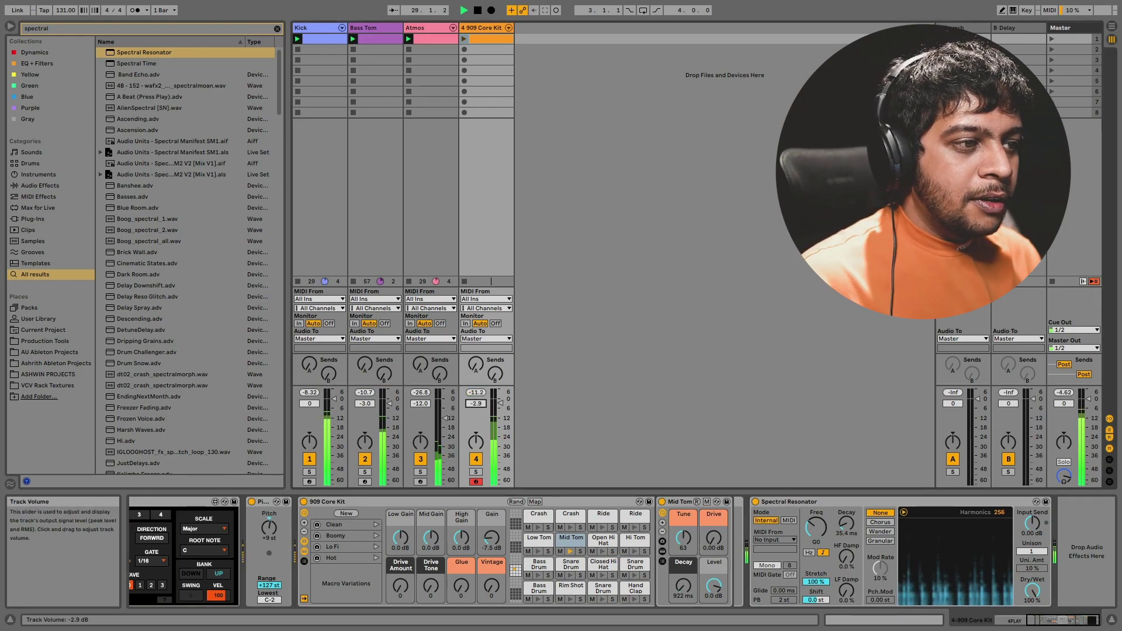
pyautogui.click(278, 30)
pyautogui.click(53, 186)
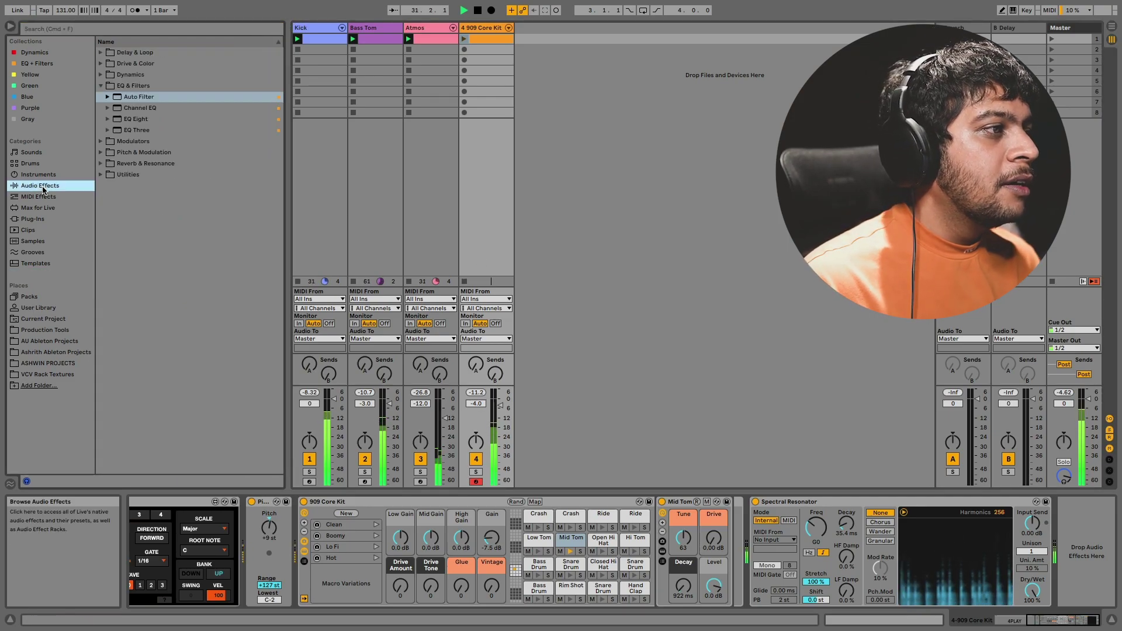
pyautogui.click(142, 66)
pyautogui.click(147, 53)
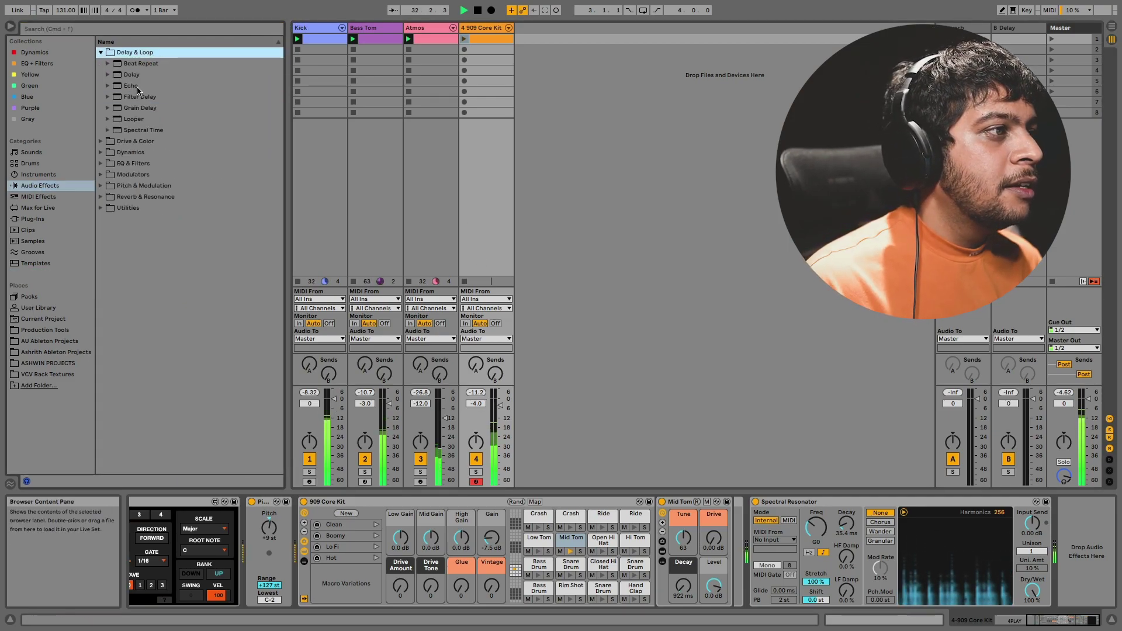
pyautogui.click(138, 86)
pyautogui.press('Return')
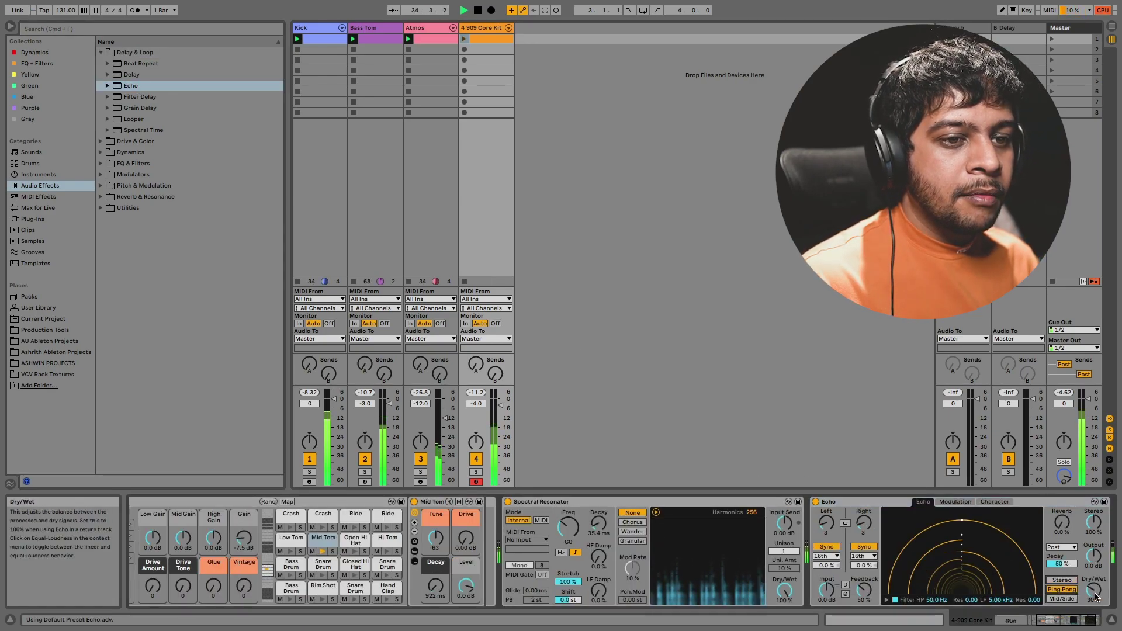
pyautogui.moveTo(1095, 595); pyautogui.dragTo(1095, 600)
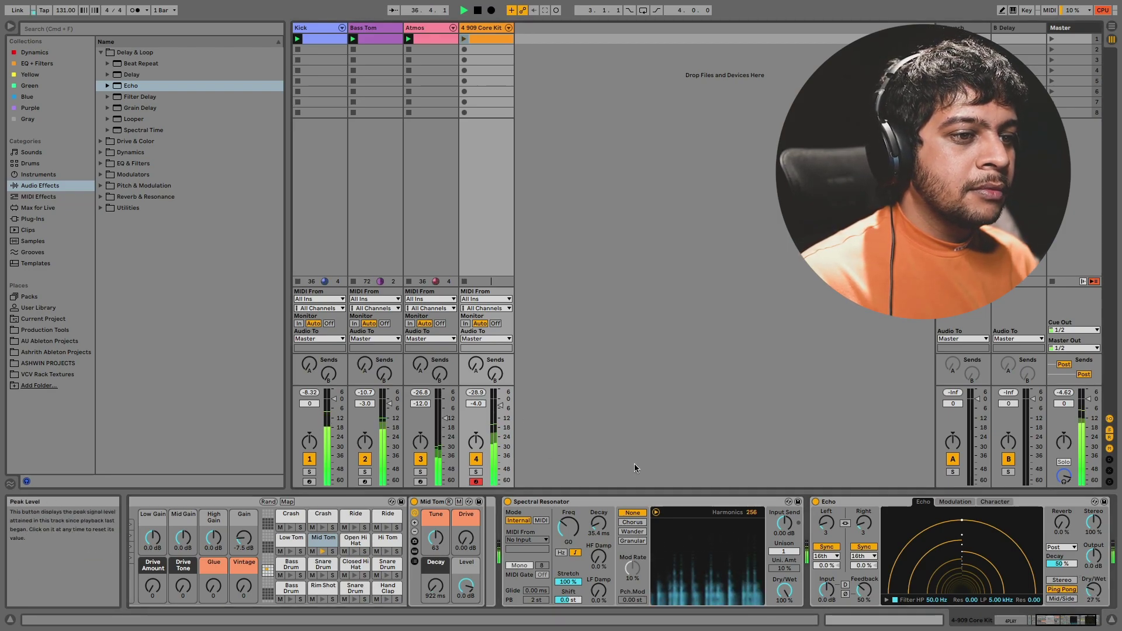
# Insert an Auto Filter between the Spectral Resonator and Echo with its cutoff frequency at 4.55 kHz.
pyautogui.hscroll(2, 852, 550)
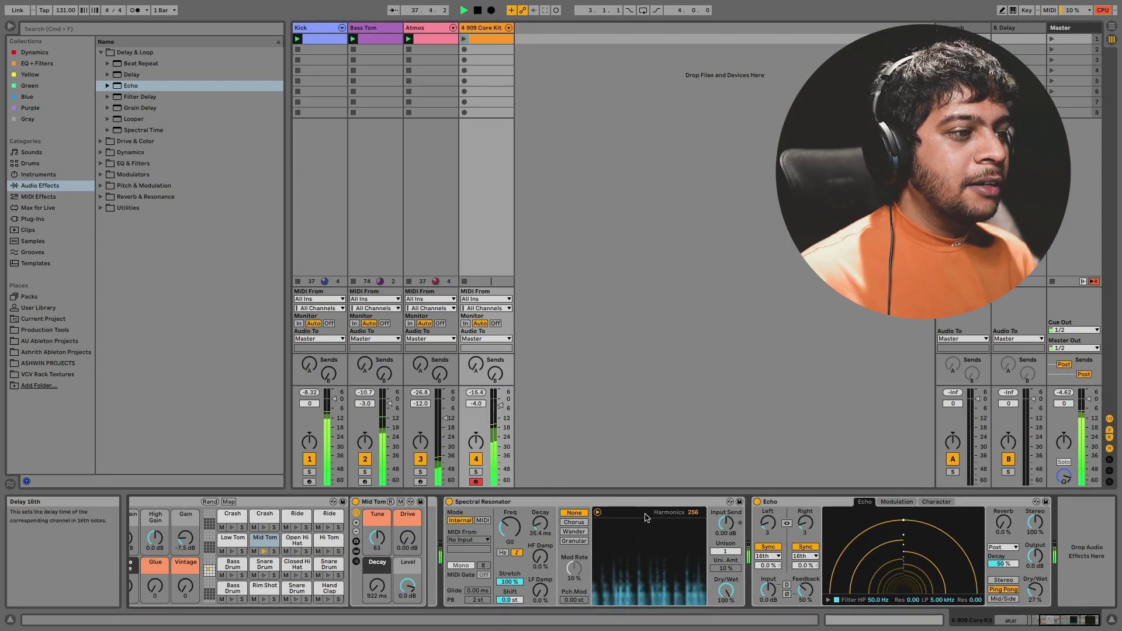
pyautogui.press('super+f')
pyautogui.write('auto filter')
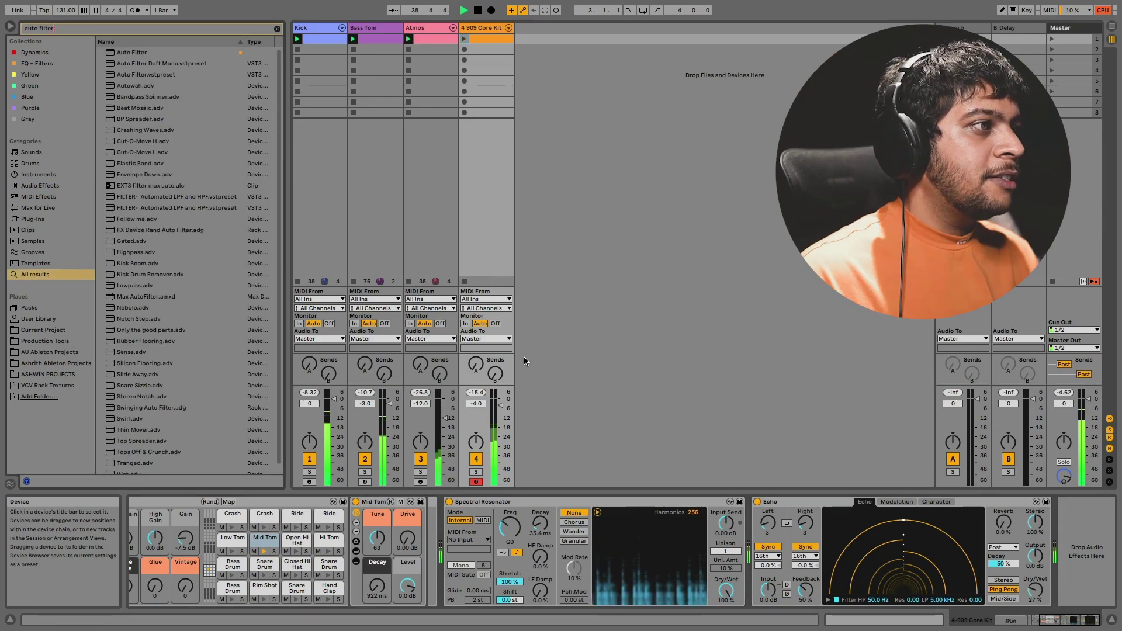
pyautogui.moveTo(132, 52); pyautogui.dragTo(737, 527)
pyautogui.moveTo(922, 532); pyautogui.dragTo(922, 533)
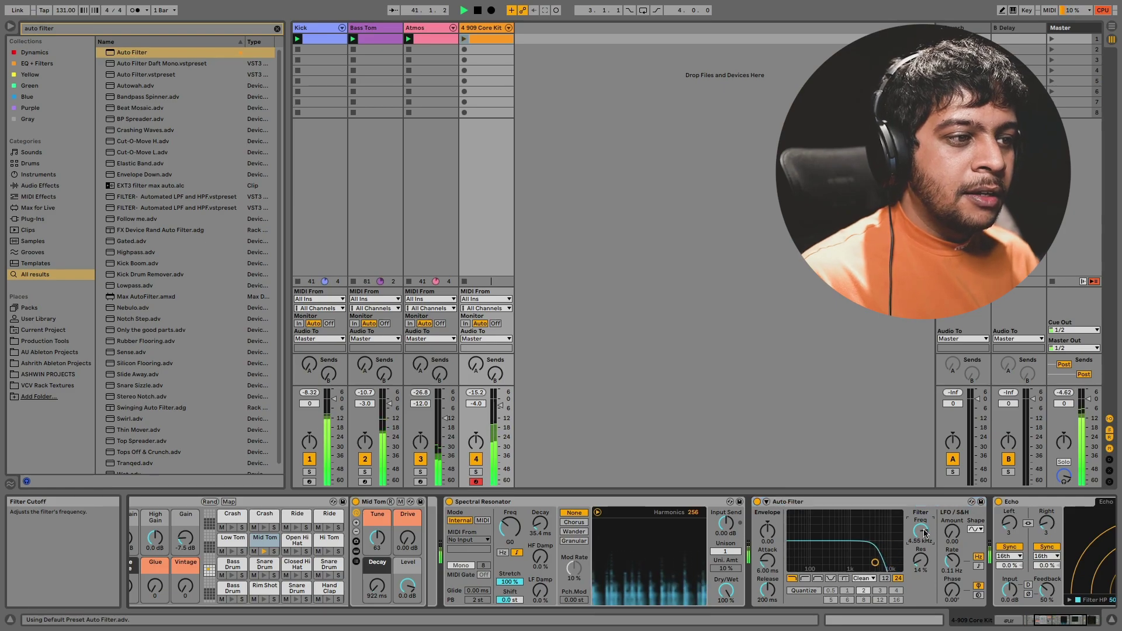
# Insert an Amp before the Spectral Resonator and lower the 909 Core Kit track volume to -8.0 dB.
pyautogui.write('amp')
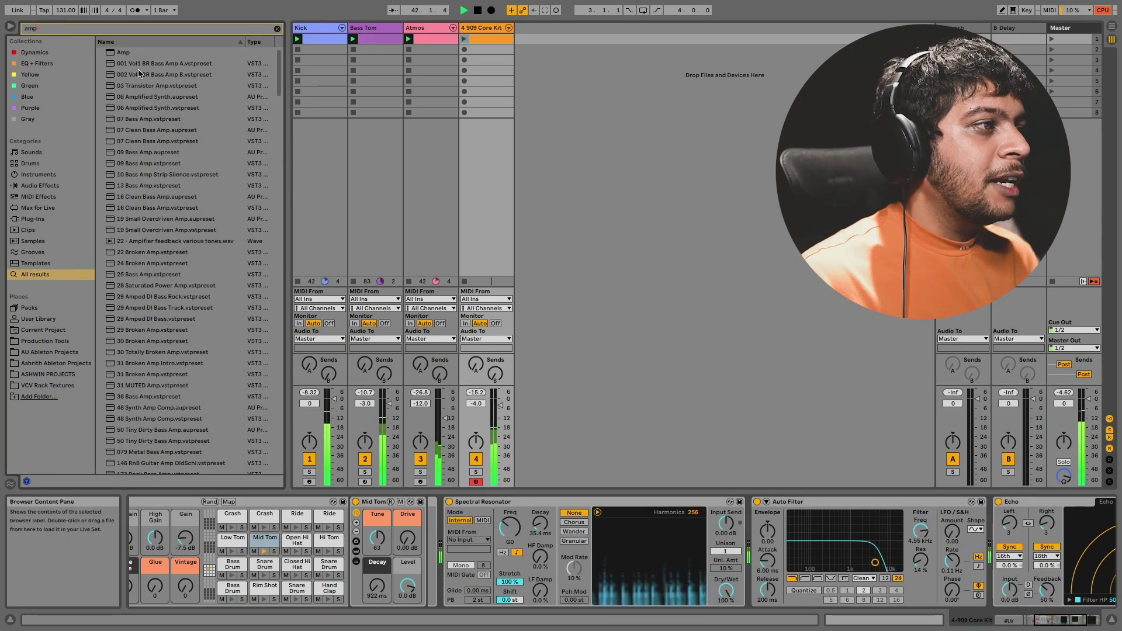
pyautogui.moveTo(127, 52); pyautogui.dragTo(537, 542)
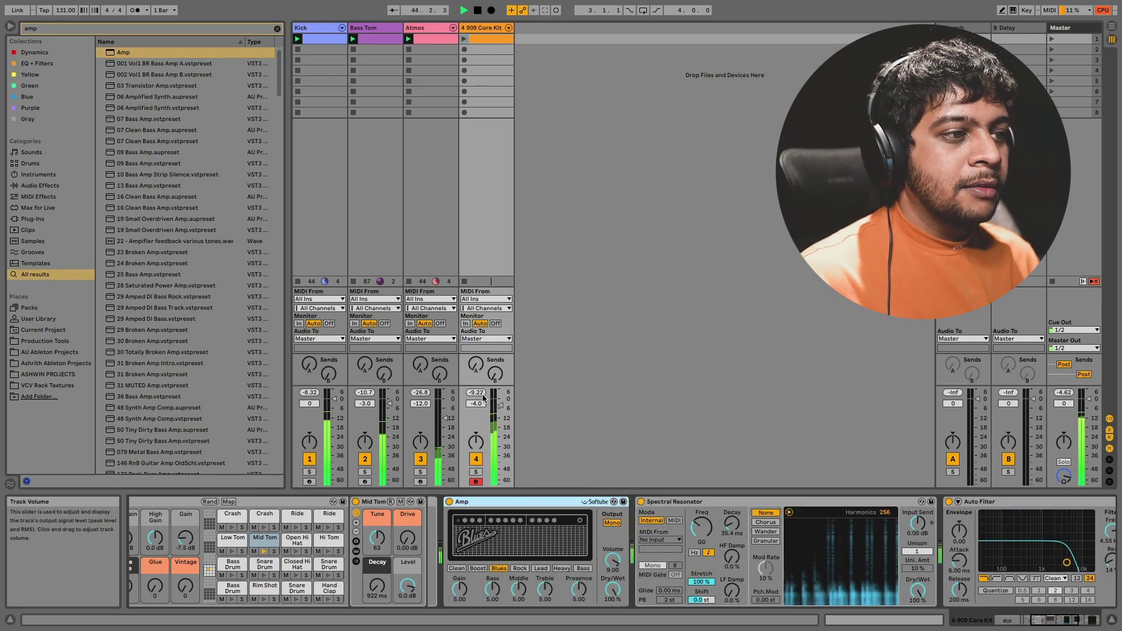
pyautogui.moveTo(475, 405); pyautogui.dragTo(475, 415)
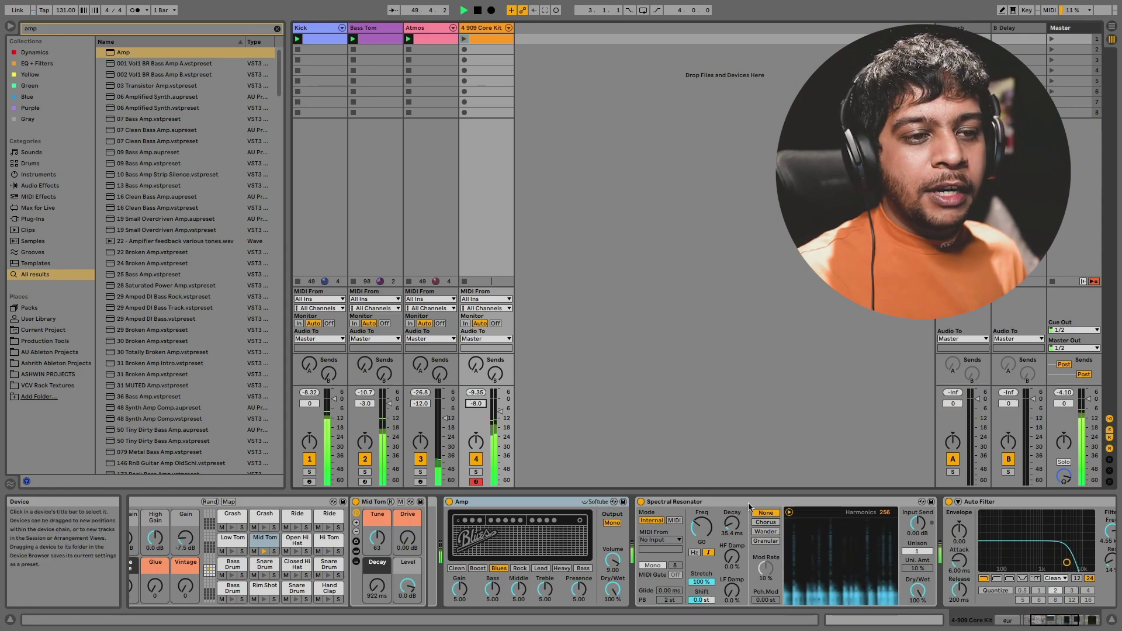
# Set the Auto Filter's cutoff to 2.98 kHz and lower the 909 Core Kit track volume to -10.0 dB.
pyautogui.click(844, 502)
pyautogui.hscroll(3, 844, 504)
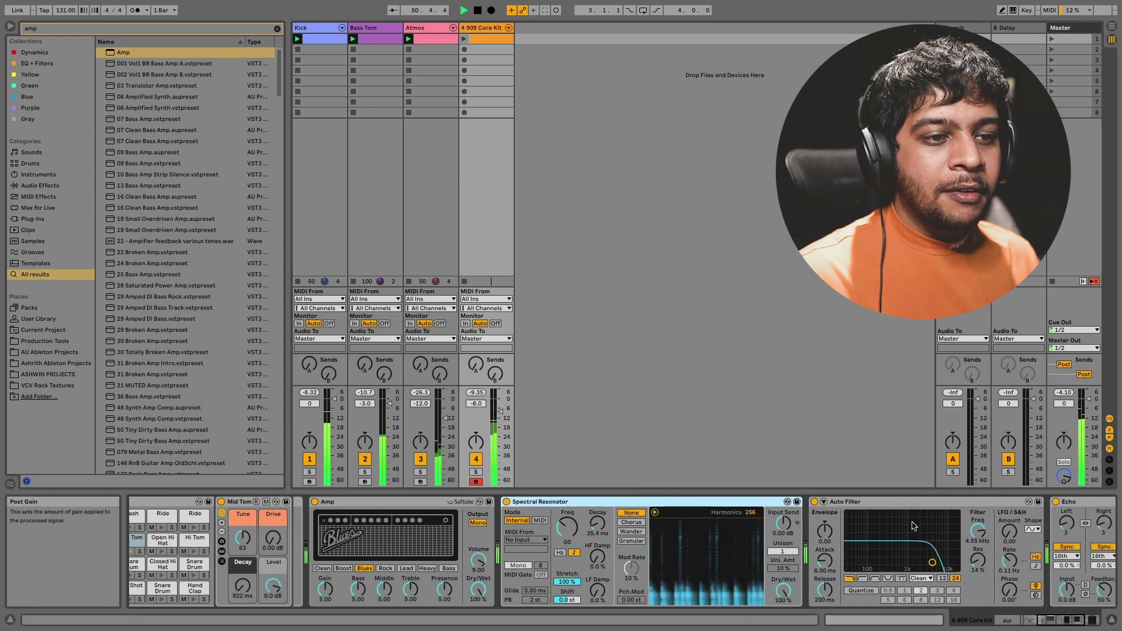
pyautogui.moveTo(925, 540); pyautogui.dragTo(902, 562)
pyautogui.moveTo(949, 530); pyautogui.dragTo(951, 534)
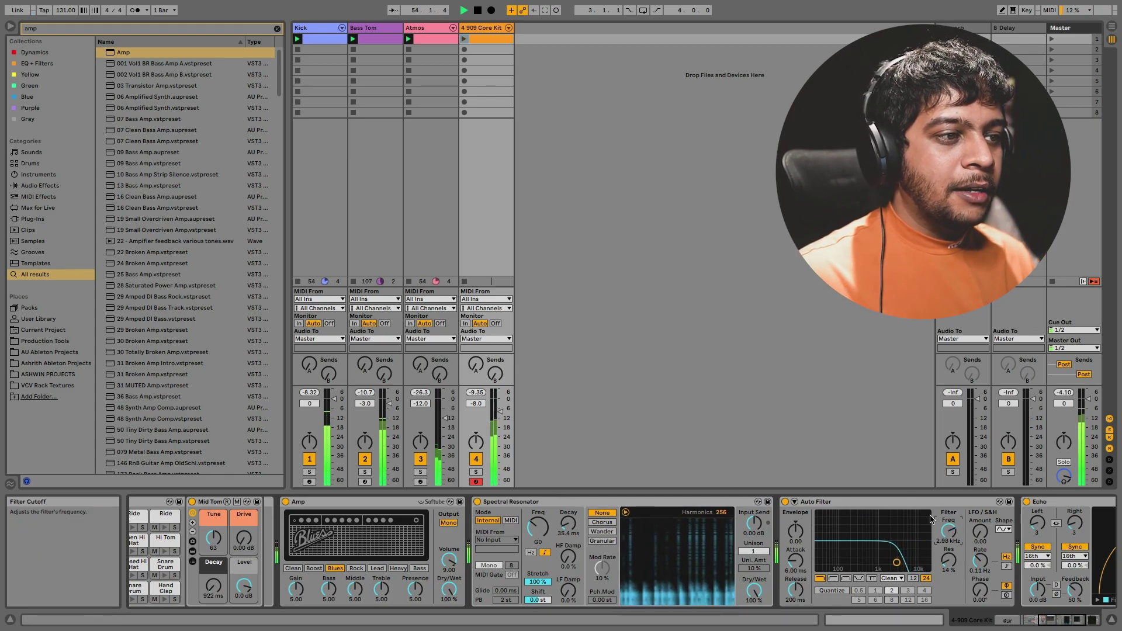
pyautogui.click(476, 392)
pyautogui.moveTo(479, 404); pyautogui.dragTo(480, 412)
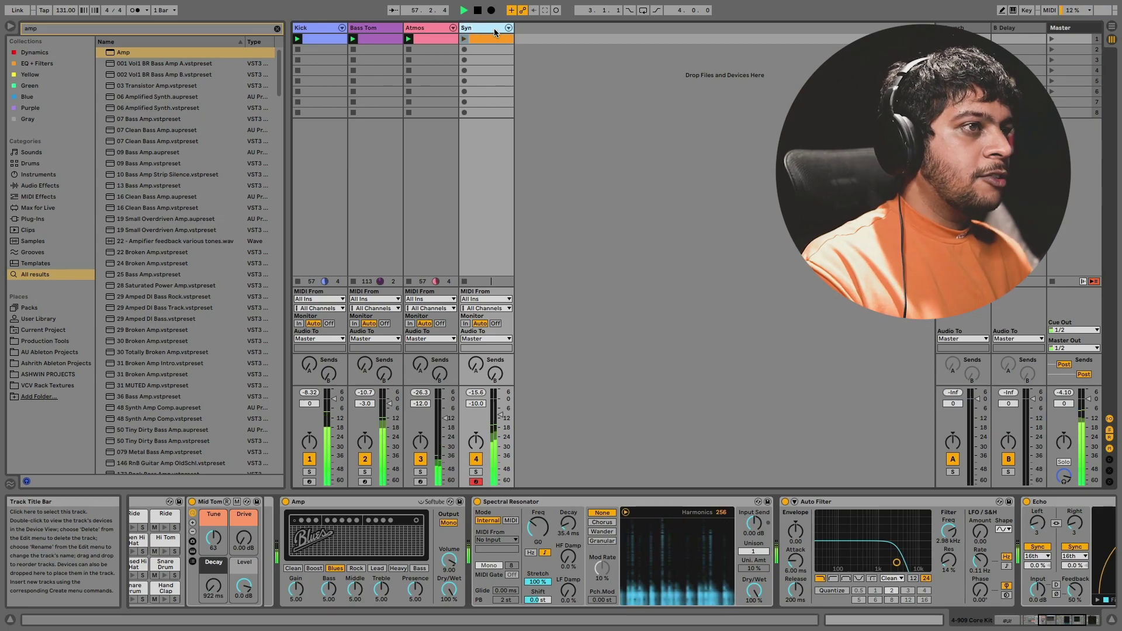
# Rename the 909 Core Kit track as Synth A and insert a new MIDI track after it.
pyautogui.write('A')
pyautogui.press('Return')
pyautogui.rightClick(563, 56)
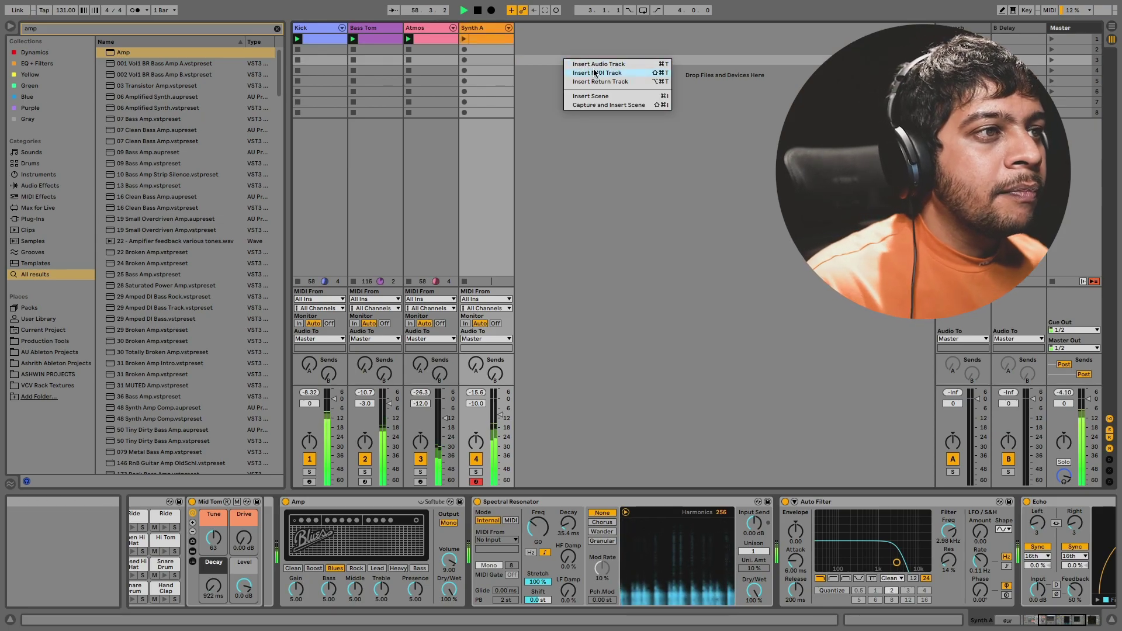
pyautogui.click(579, 73)
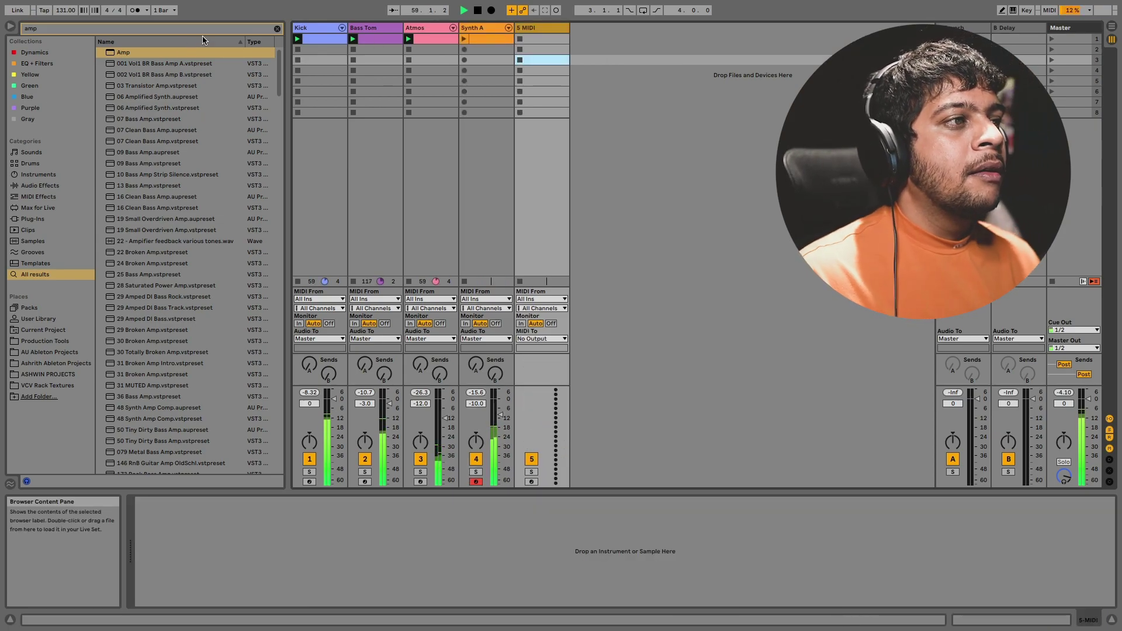
# Find the 808 cowbell drum hit, load Cowbell 808.aif onto the new MIDI track and create an empty clip in its first slot.
pyautogui.click(278, 28)
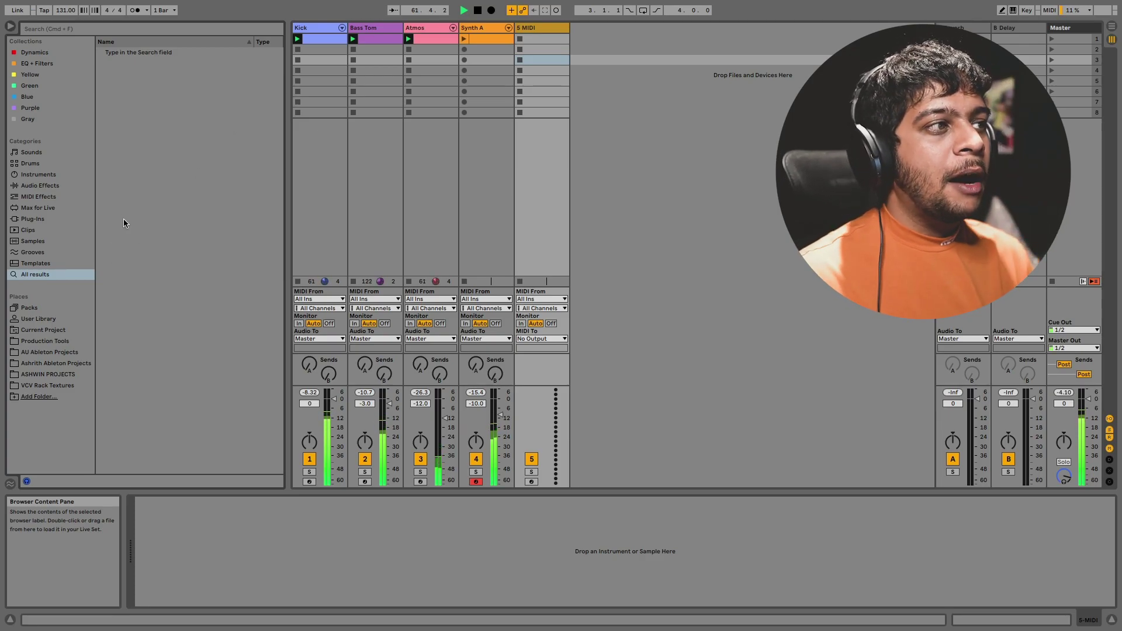
pyautogui.click(48, 164)
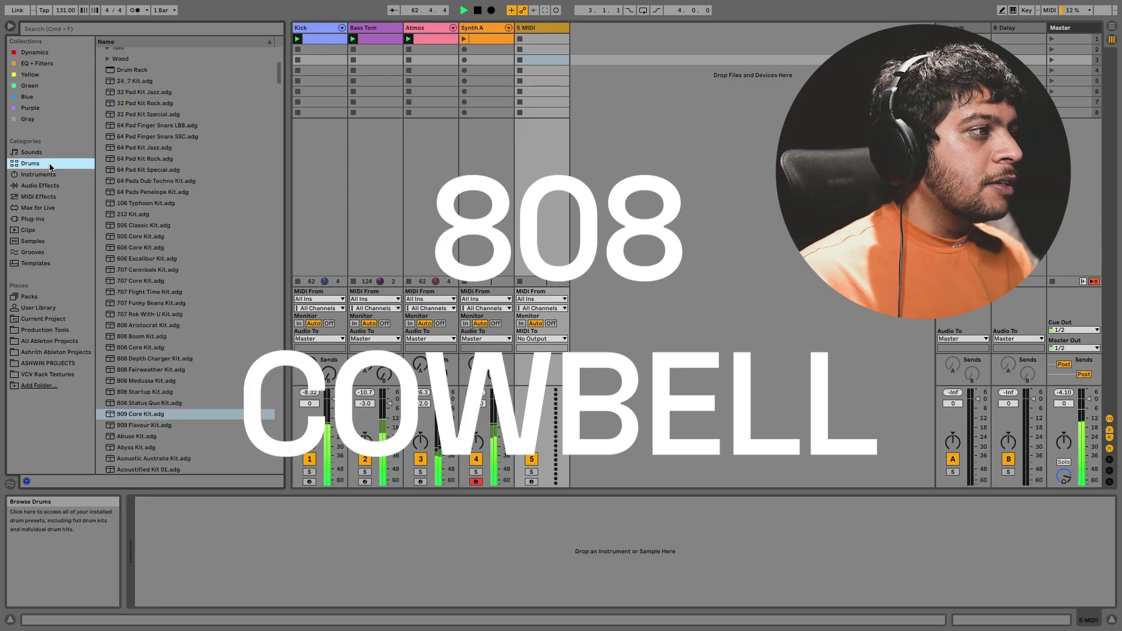
pyautogui.click(144, 33)
pyautogui.write('808 c')
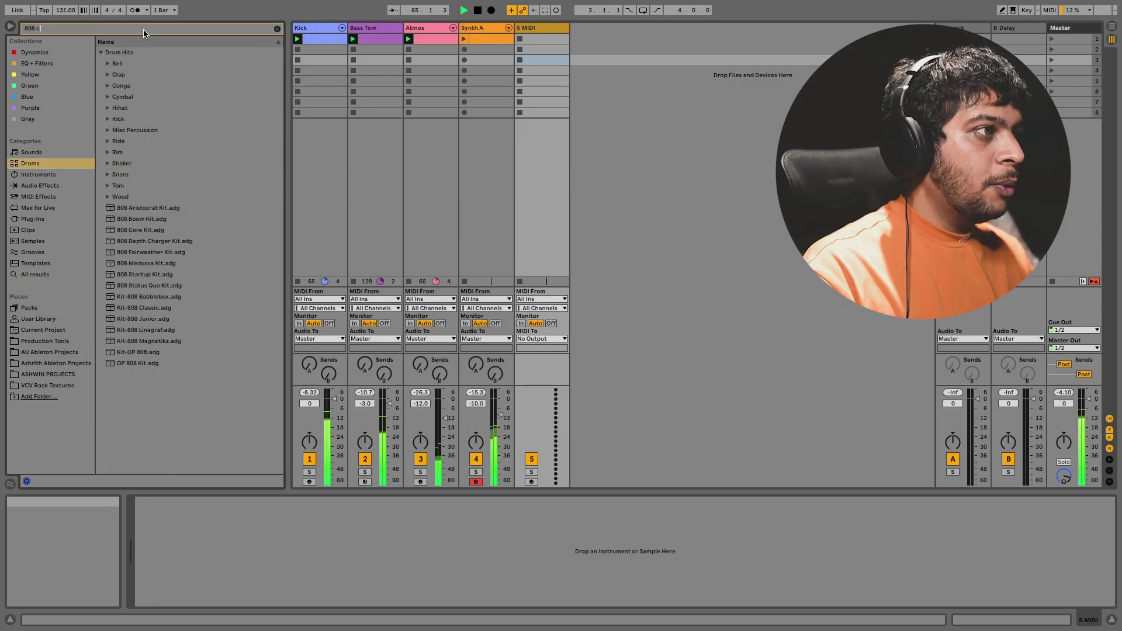
pyautogui.write('ow')
pyautogui.doubleClick(119, 63)
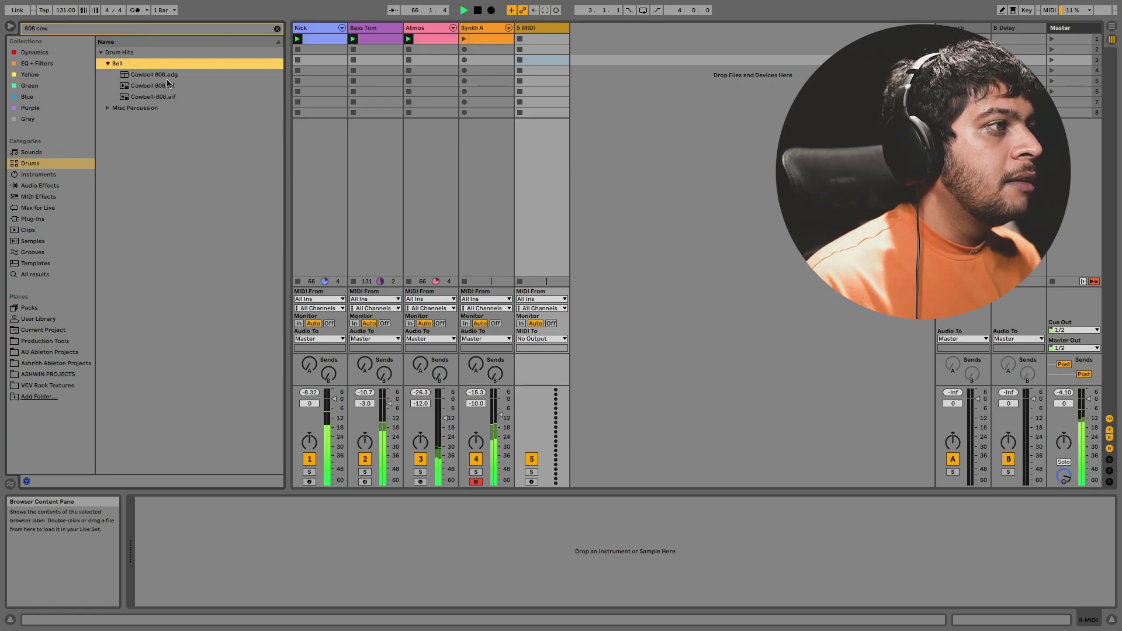
pyautogui.click(153, 75)
pyautogui.click(169, 87)
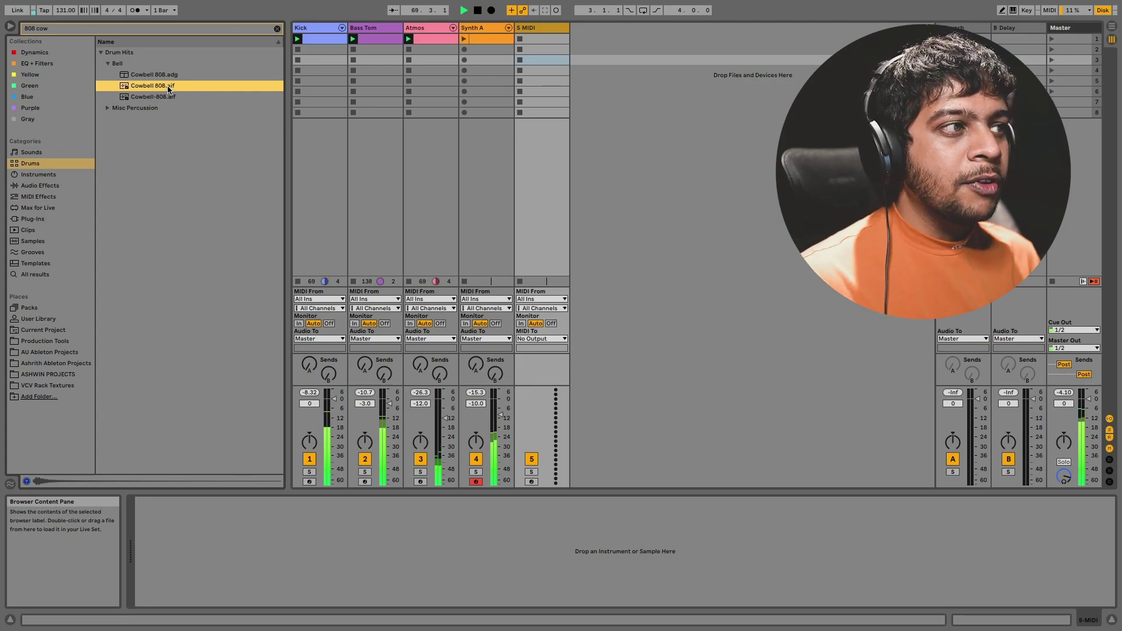
pyautogui.moveTo(168, 86); pyautogui.dragTo(518, 58)
pyautogui.doubleClick(528, 37)
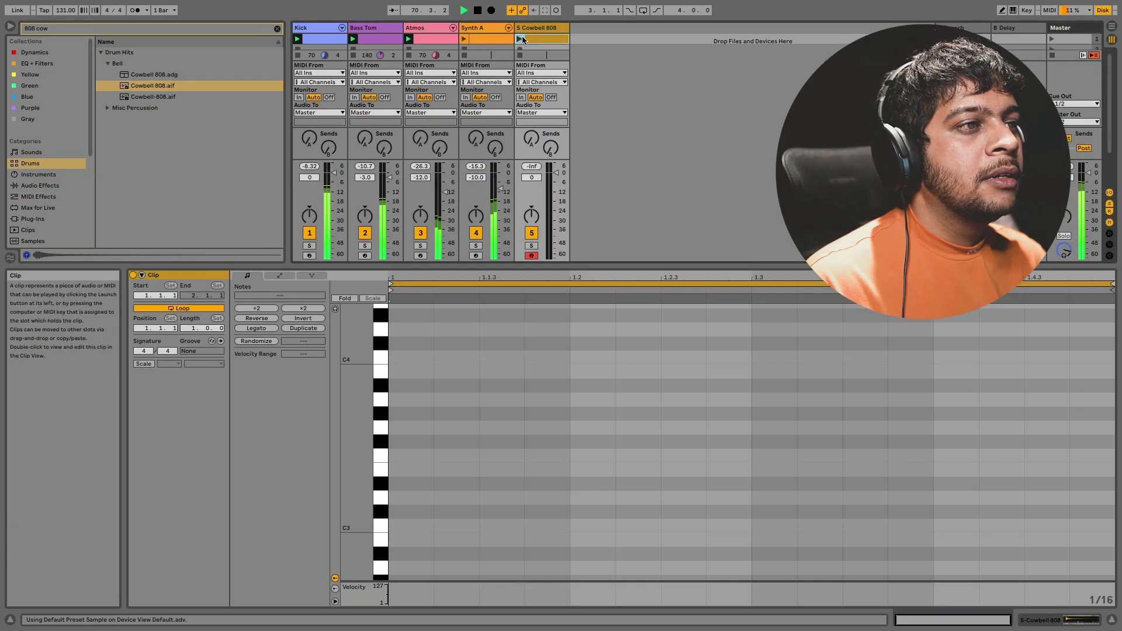
# Replace the Reverb on return track A with a fresh default Reverb set to 100% dry/wet and a 10.7 s decay time.
pyautogui.click(549, 28)
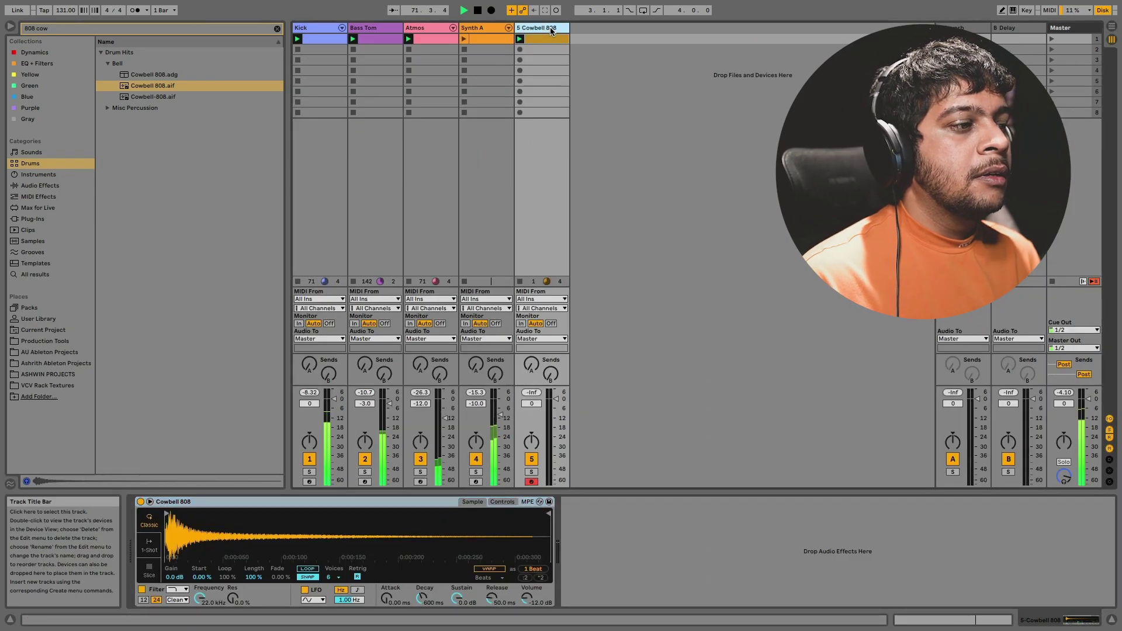
pyautogui.hotkey('ctrl', 'f')
pyautogui.write('reverb')
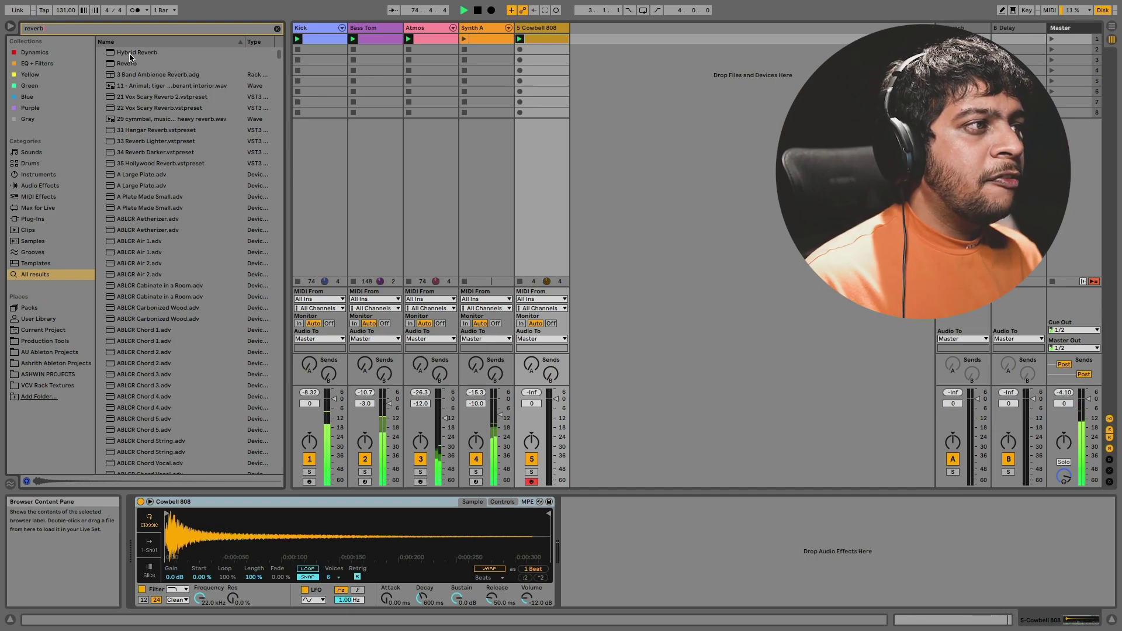
pyautogui.moveTo(125, 65); pyautogui.dragTo(964, 49)
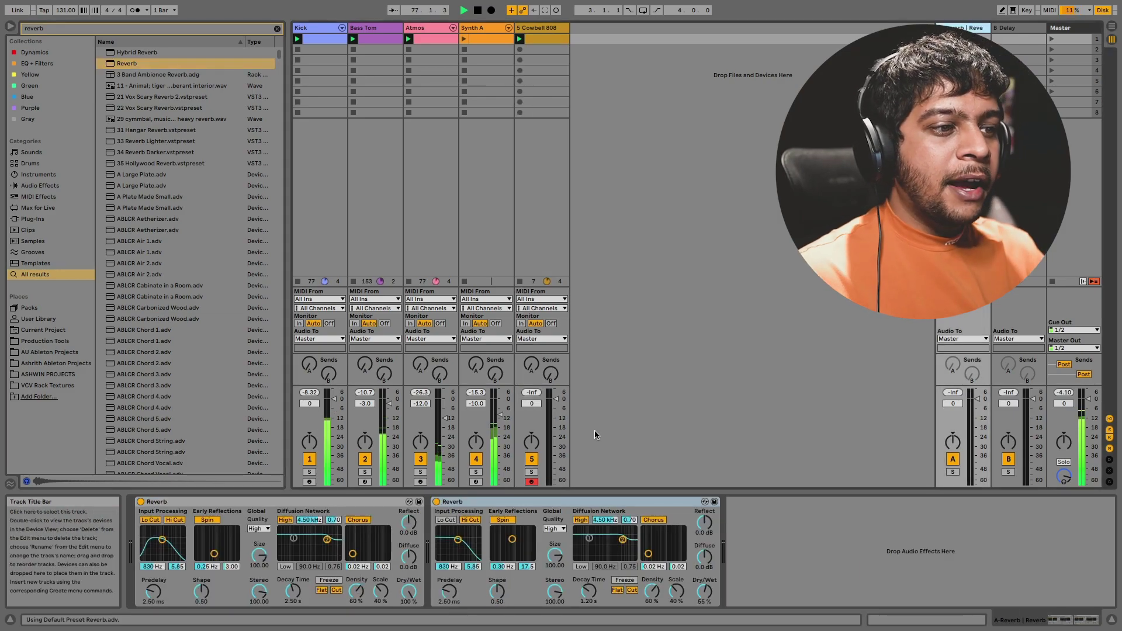
pyautogui.click(377, 501)
pyautogui.press('Delete')
pyautogui.moveTo(409, 592); pyautogui.dragTo(408, 550)
pyautogui.moveTo(293, 592); pyautogui.dragTo(293, 573)
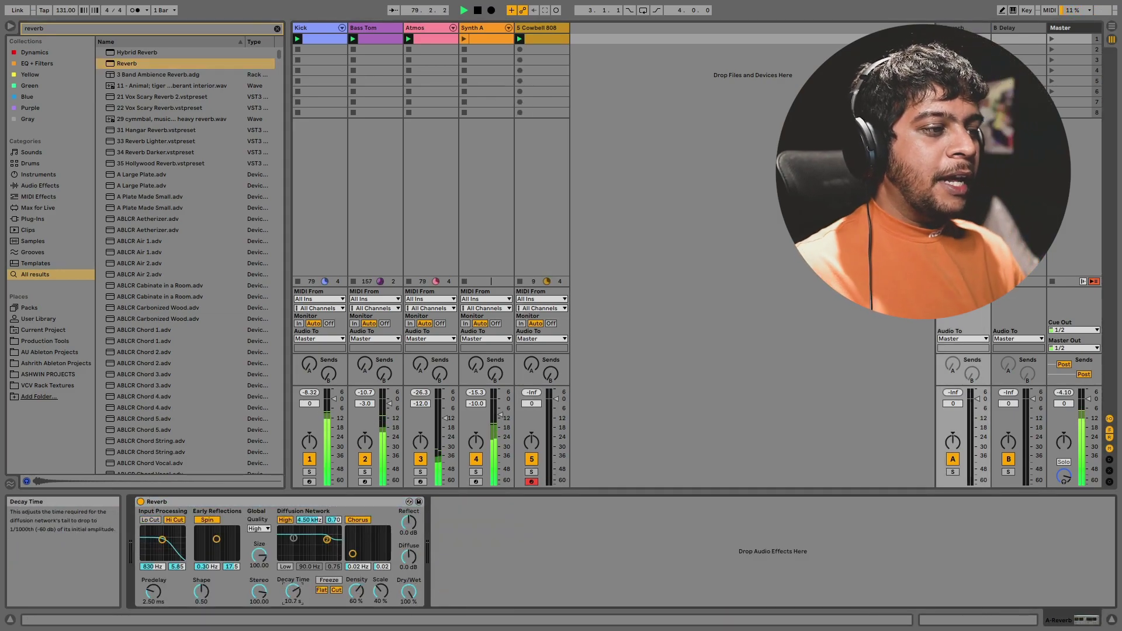
# Add a sixteenth-length C3 note at 1.2.2 in the Cowbell 808 clip.
pyautogui.click(538, 27)
pyautogui.click(542, 37)
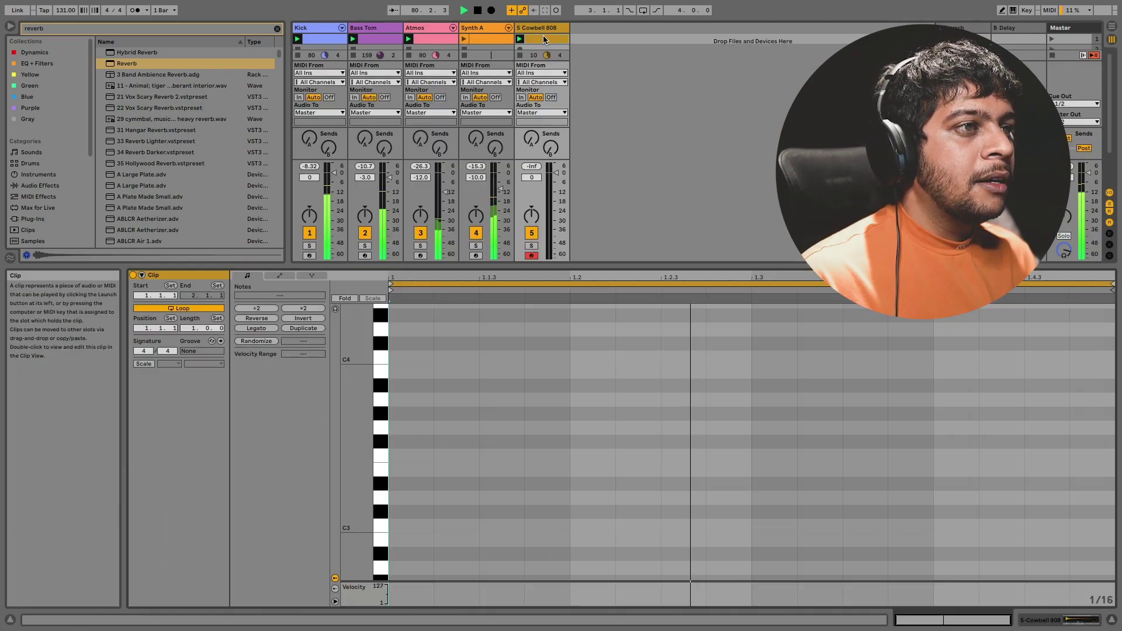
pyautogui.doubleClick(658, 525)
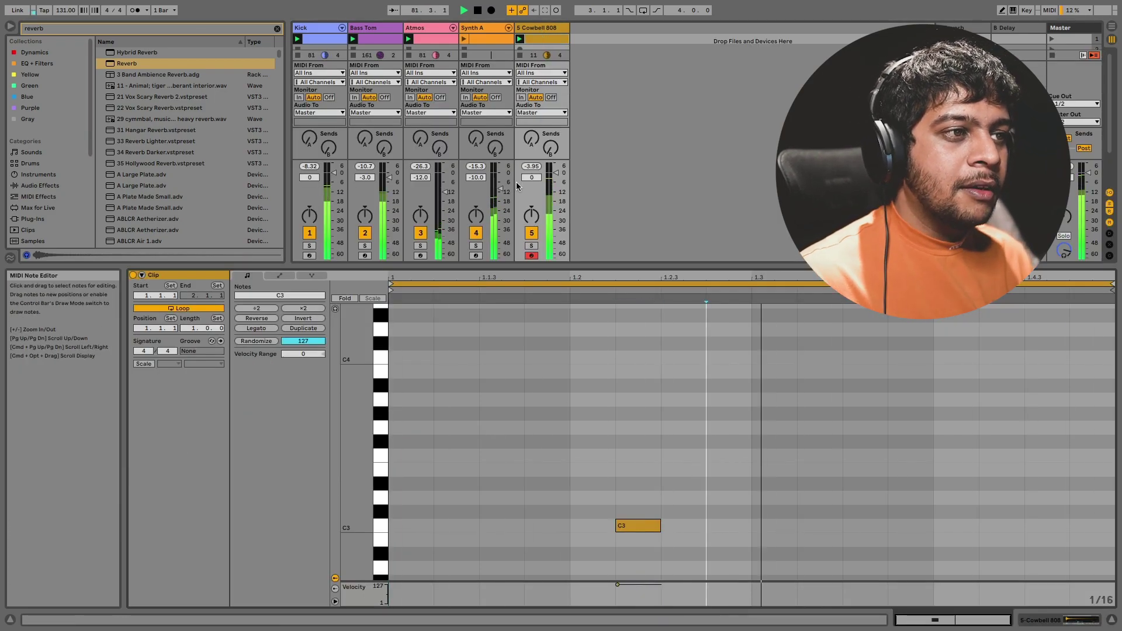
# Turn the Cowbell 808 track's send A fully up and lower its volume to -8.8 dB.
pyautogui.moveTo(531, 177); pyautogui.dragTo(531, 196)
pyautogui.moveTo(532, 138); pyautogui.dragTo(531, 87)
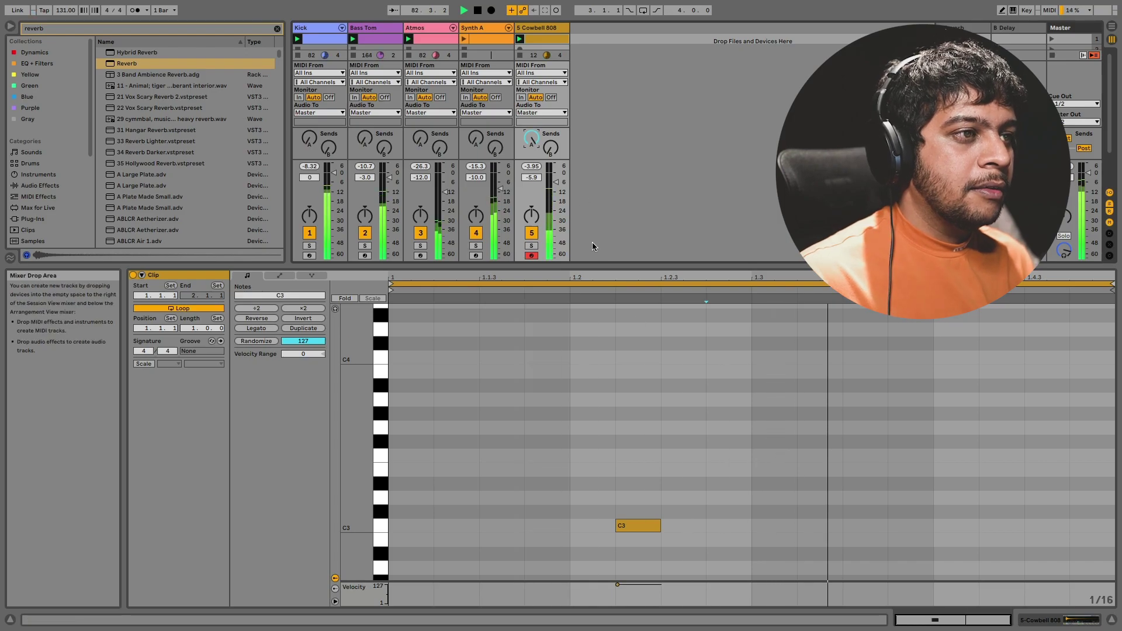
pyautogui.moveTo(534, 177); pyautogui.dragTo(535, 182)
# Transpose the Cowbell 808 Simpler by -34 st in its controls view.
pyautogui.click(541, 32)
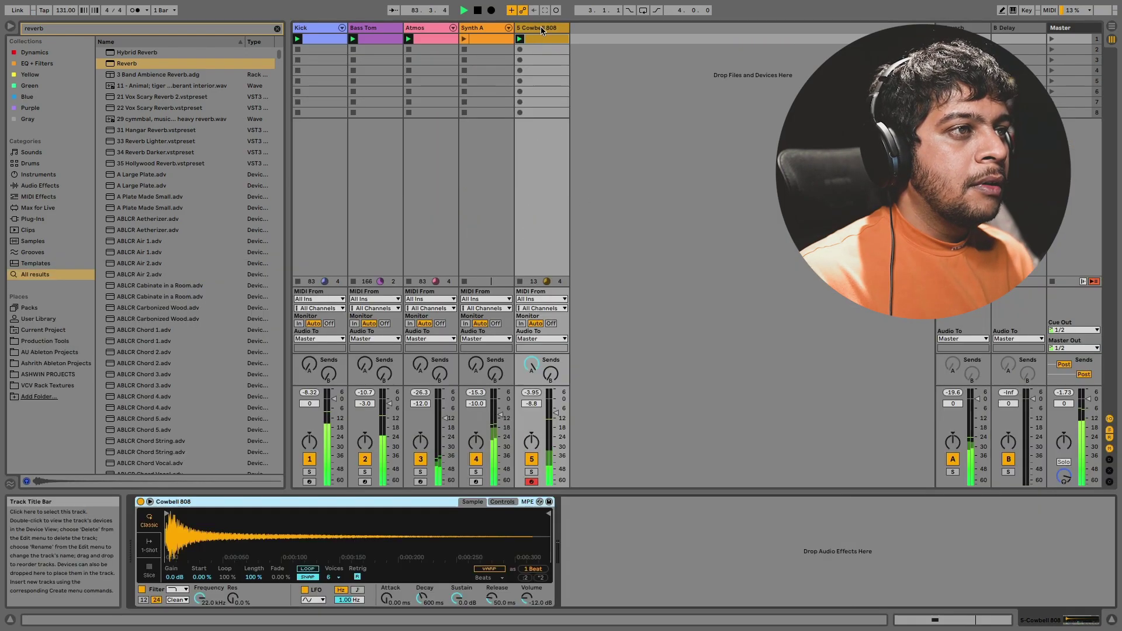
pyautogui.click(504, 502)
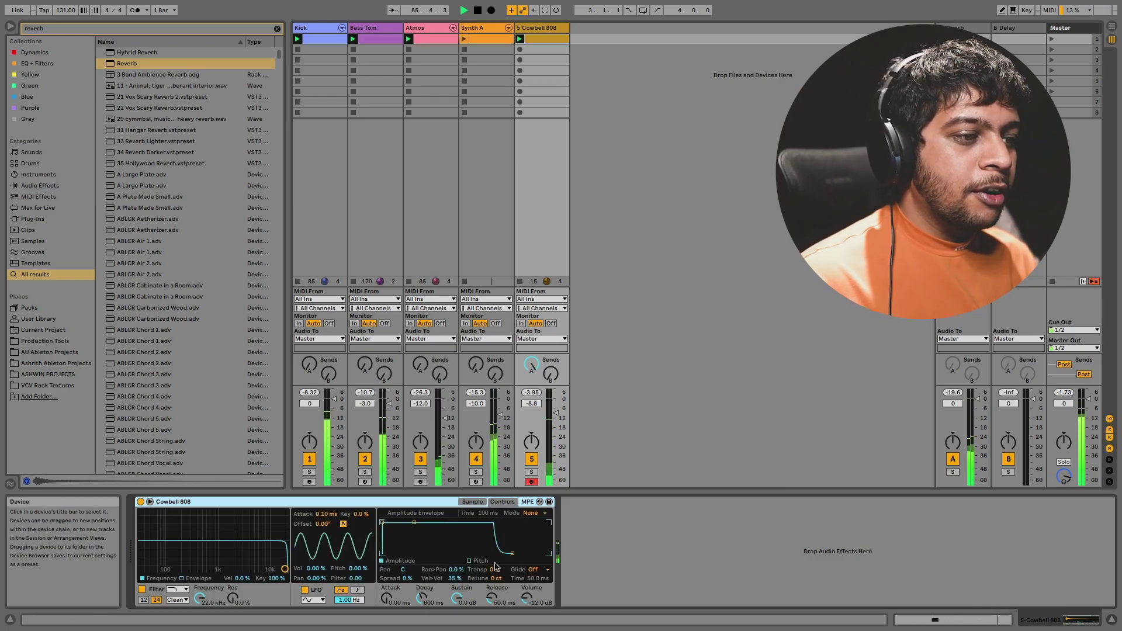
pyautogui.moveTo(495, 569); pyautogui.dragTo(495, 579)
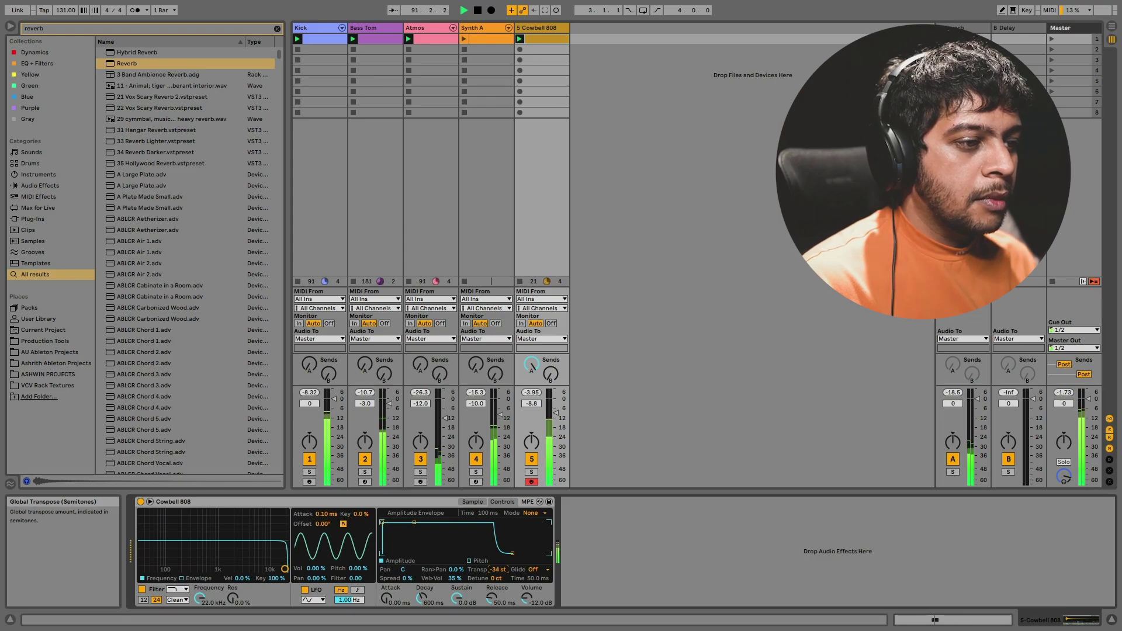
# Add an EQ Eight after the Cowbell 808 Simpler and enable its first band as a low cut.
pyautogui.click(277, 29)
pyautogui.click(40, 185)
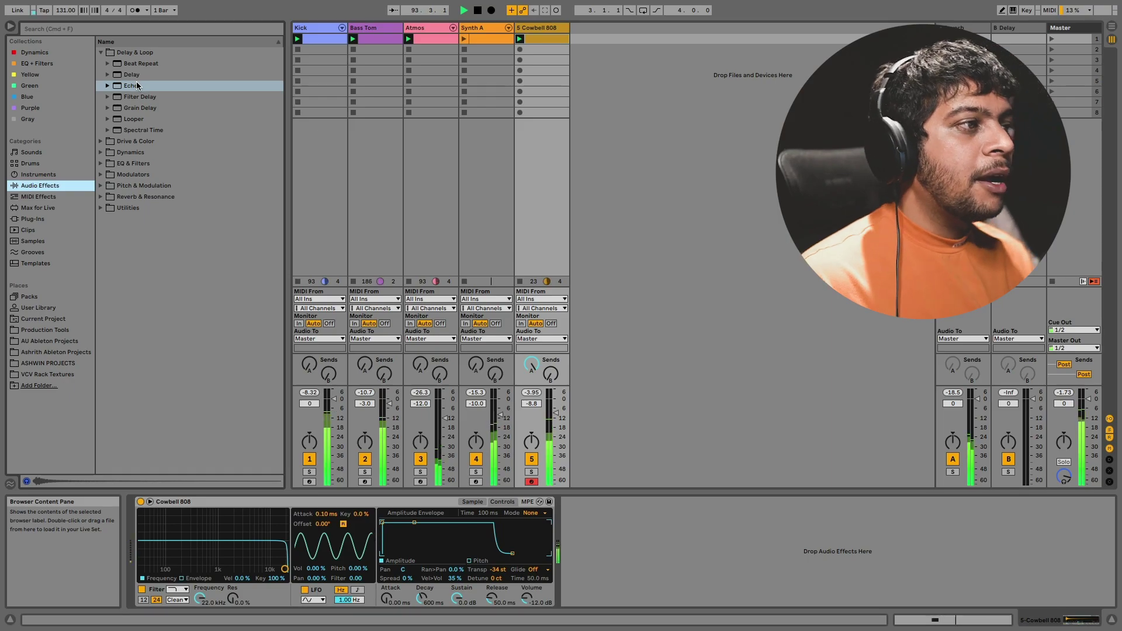
pyautogui.press('super+f')
pyautogui.write('eq')
pyautogui.doubleClick(132, 63)
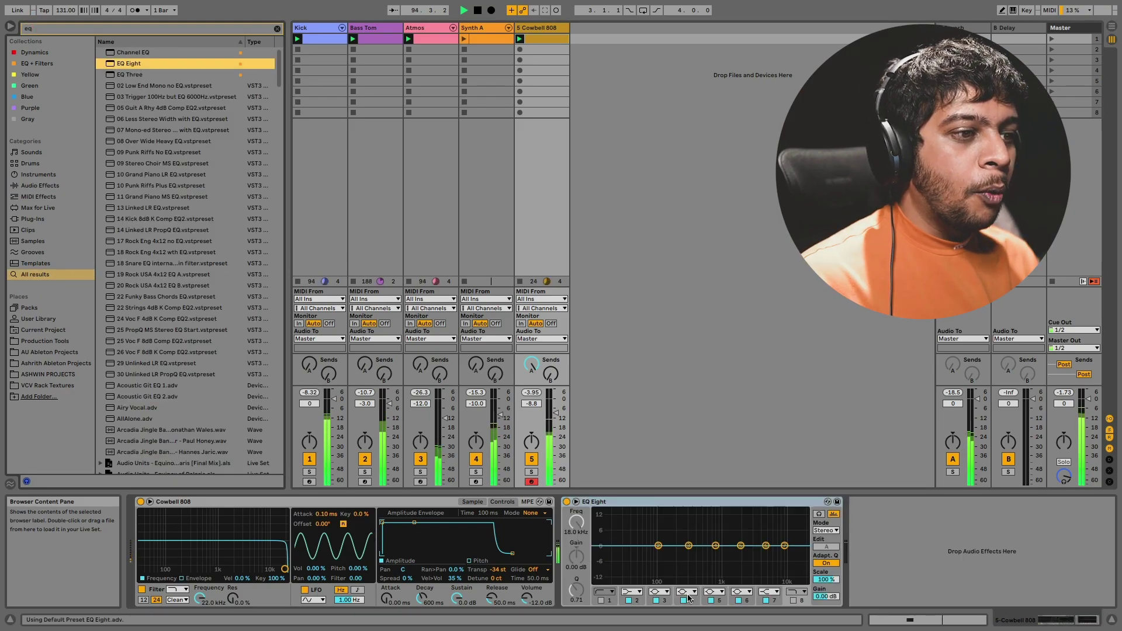
pyautogui.click(601, 600)
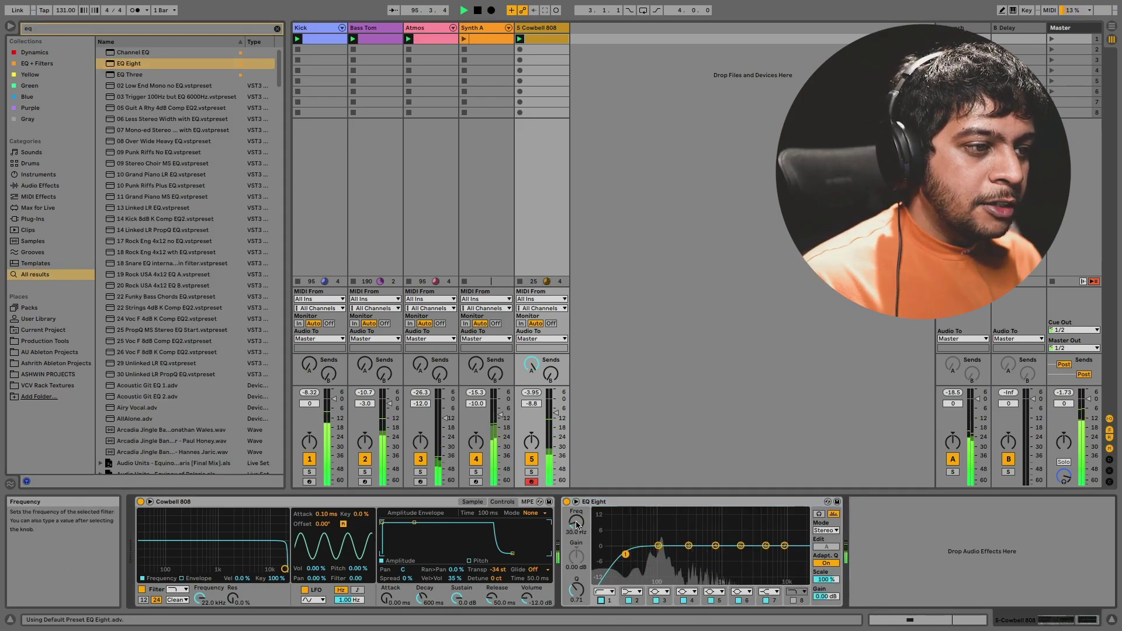
# Raise the EQ Eight low cut to 415 Hz and the Cowbell 808 track's volume to -2.3 dB.
pyautogui.moveTo(577, 525); pyautogui.dragTo(576, 503)
pyautogui.moveTo(531, 403); pyautogui.dragTo(531, 397)
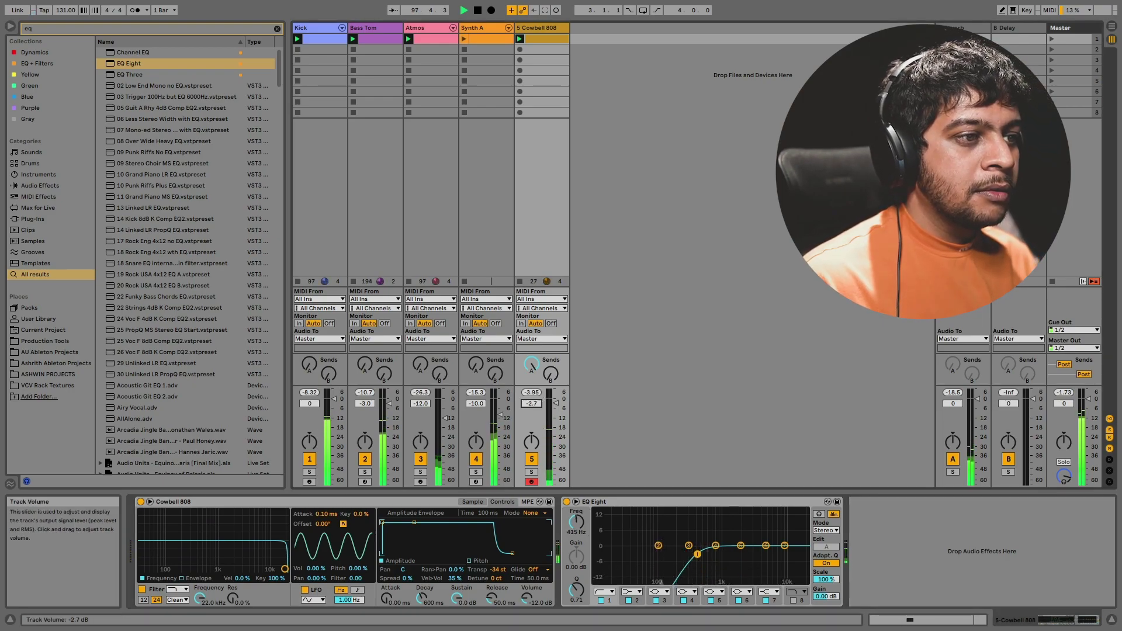
# Transpose the Cowbell 808 Simpler to -38 st and set its amplitude envelope to -inf sustain with a 908 ms decay.
pyautogui.moveTo(497, 569); pyautogui.dragTo(422, 595)
# Insert a Corpus before the EQ Eight on the Cowbell 808 track and set its resonance type to Marimba.
pyautogui.hotkey('ctrl', 'f')
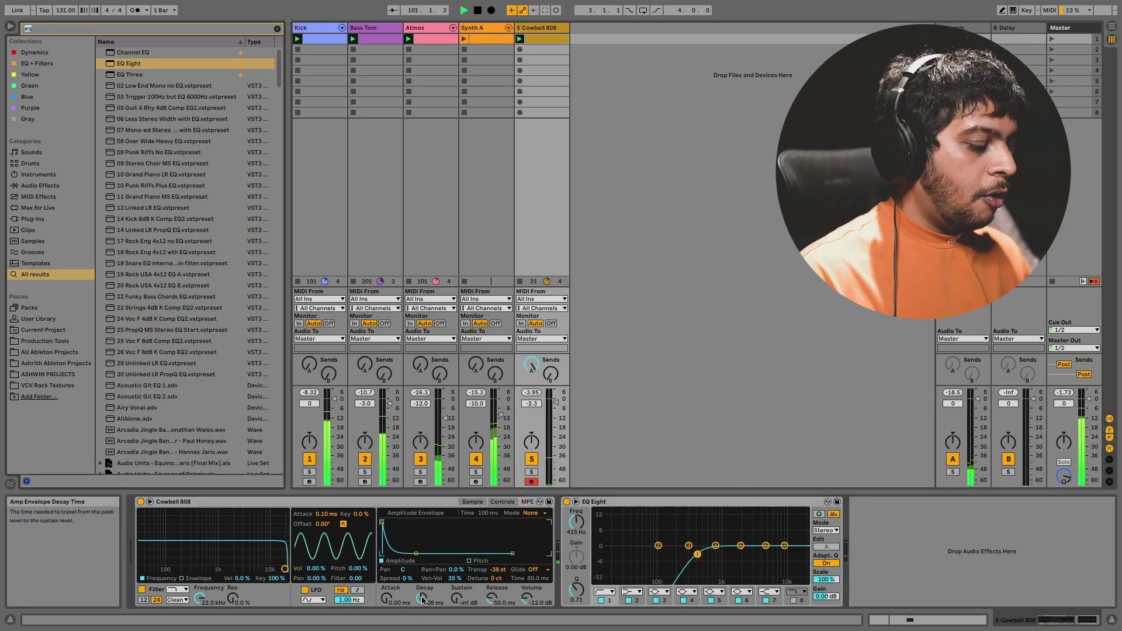
pyautogui.write('corpus')
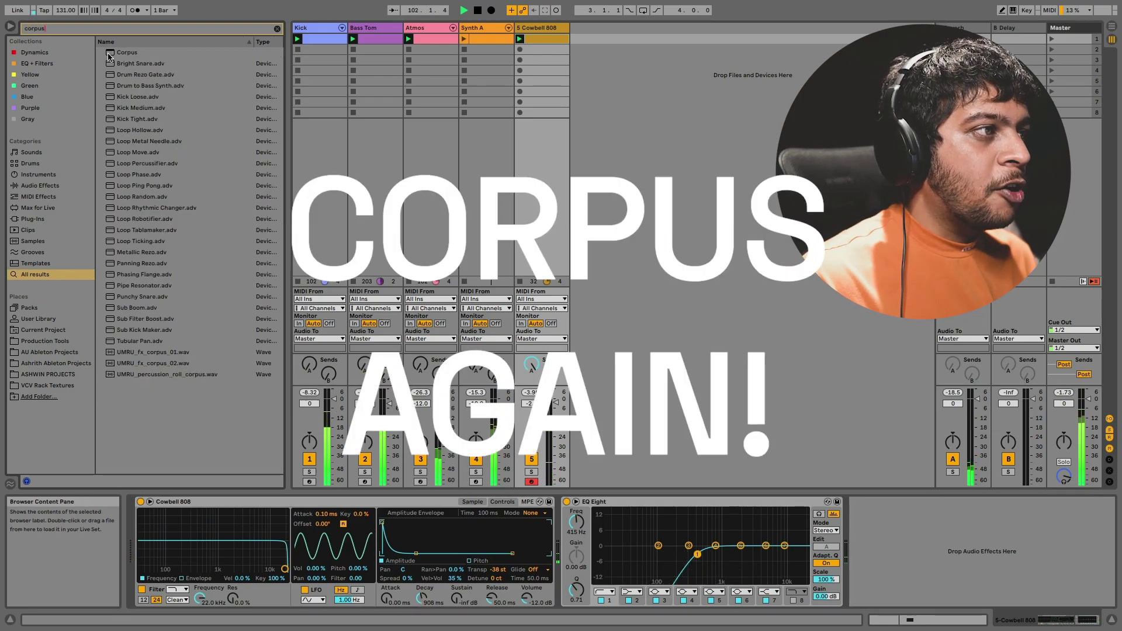
pyautogui.press('Down')
pyautogui.press('Return')
pyautogui.click(590, 513)
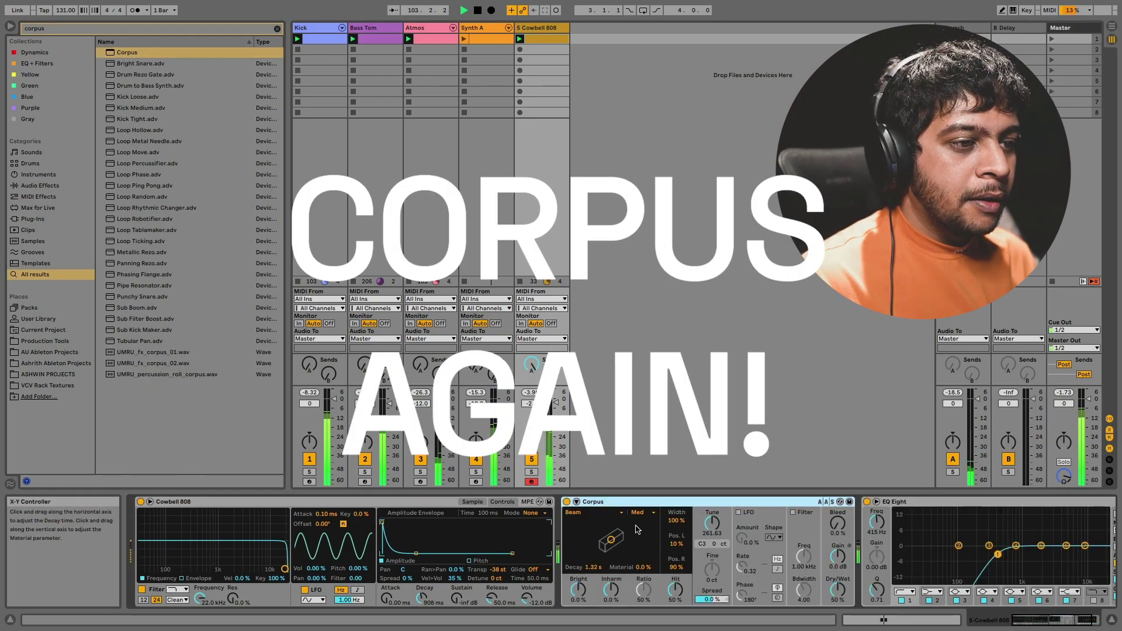
pyautogui.click(587, 529)
# Lower the Corpus tuning to 61.23 Hz and raise its Dry/Wet to 100%.
pyautogui.moveTo(712, 522); pyautogui.dragTo(712, 546)
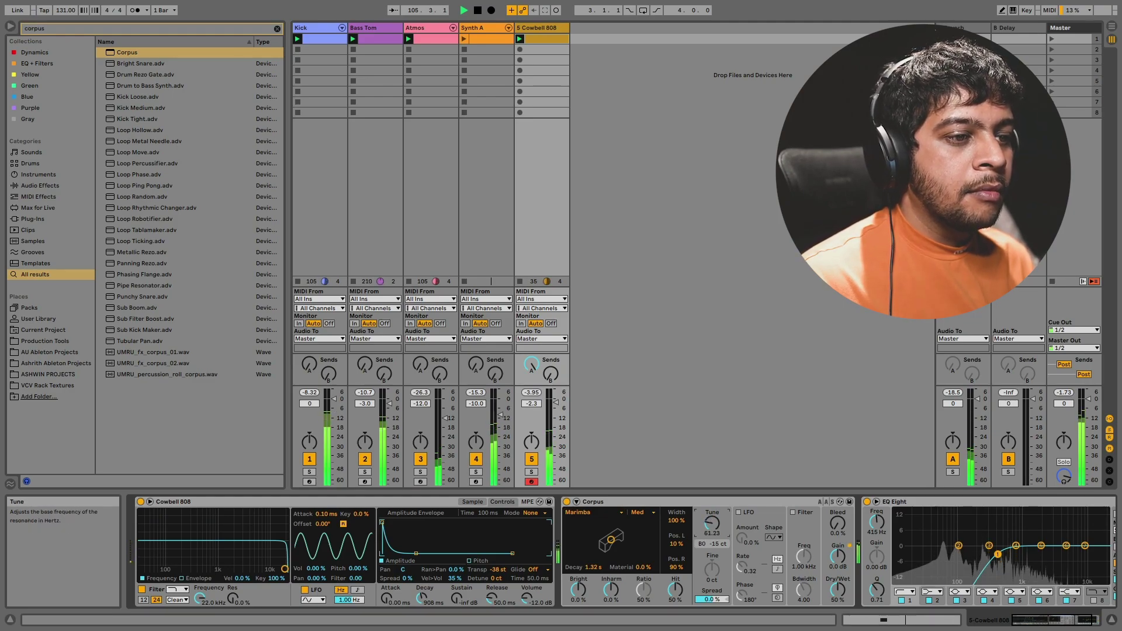
pyautogui.click(536, 395)
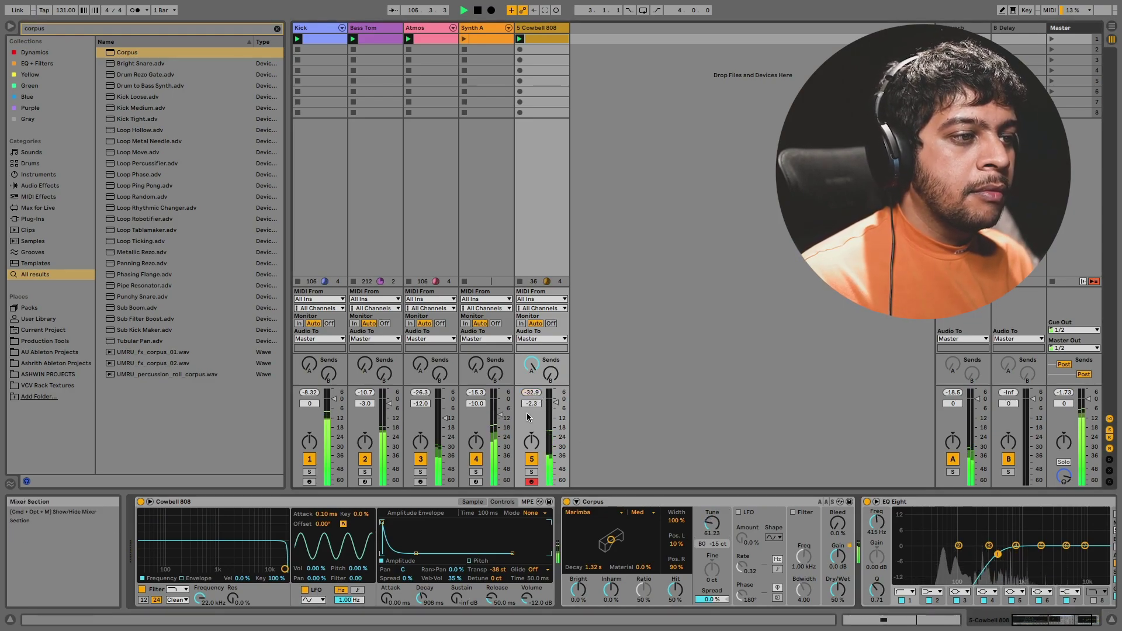
pyautogui.moveTo(838, 590); pyautogui.dragTo(838, 550)
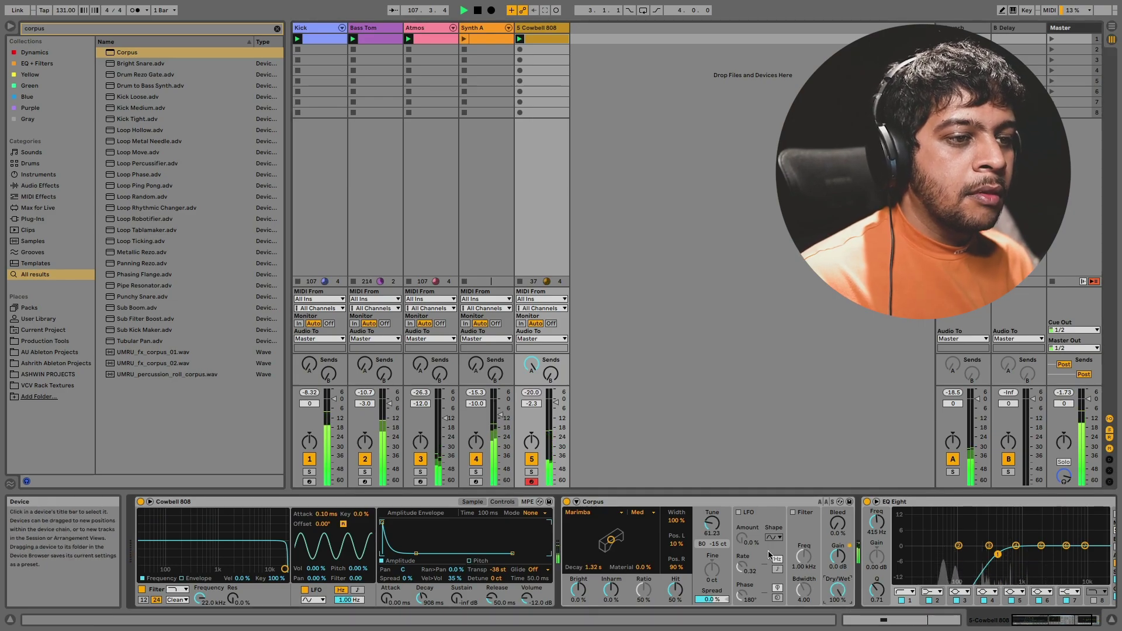
# Set the Corpus brightness to 67% and decay to 429 ms, and shorten the Simpler's amplitude decay to 447 ms.
pyautogui.moveTo(593, 567); pyautogui.dragTo(594, 585)
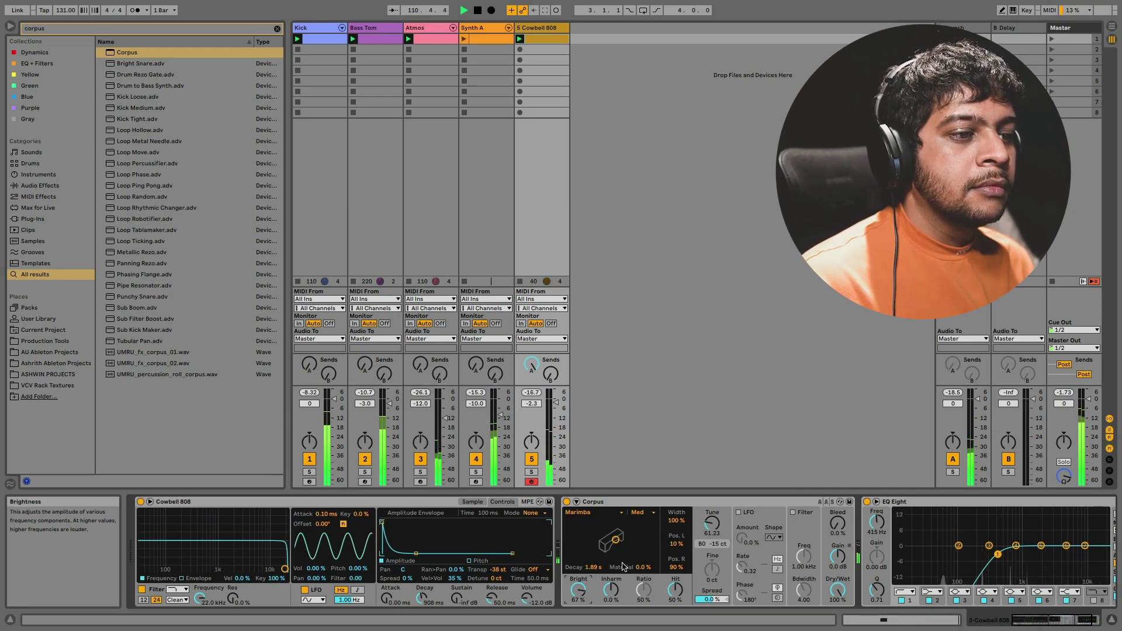
pyautogui.moveTo(593, 567); pyautogui.dragTo(593, 585)
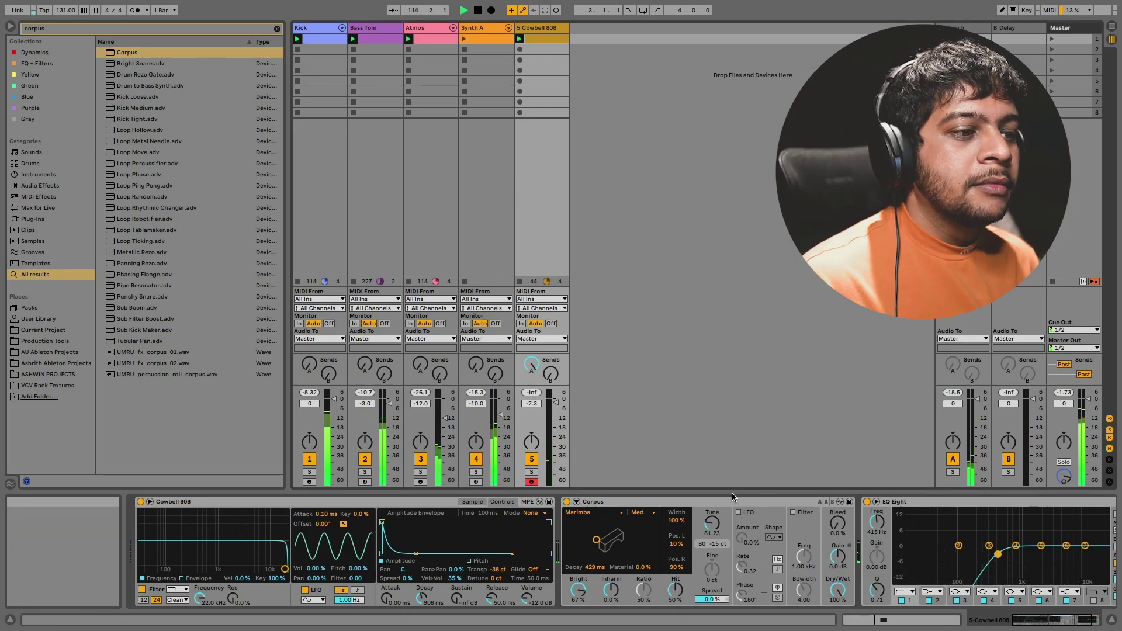
pyautogui.moveTo(422, 598); pyautogui.dragTo(421, 611)
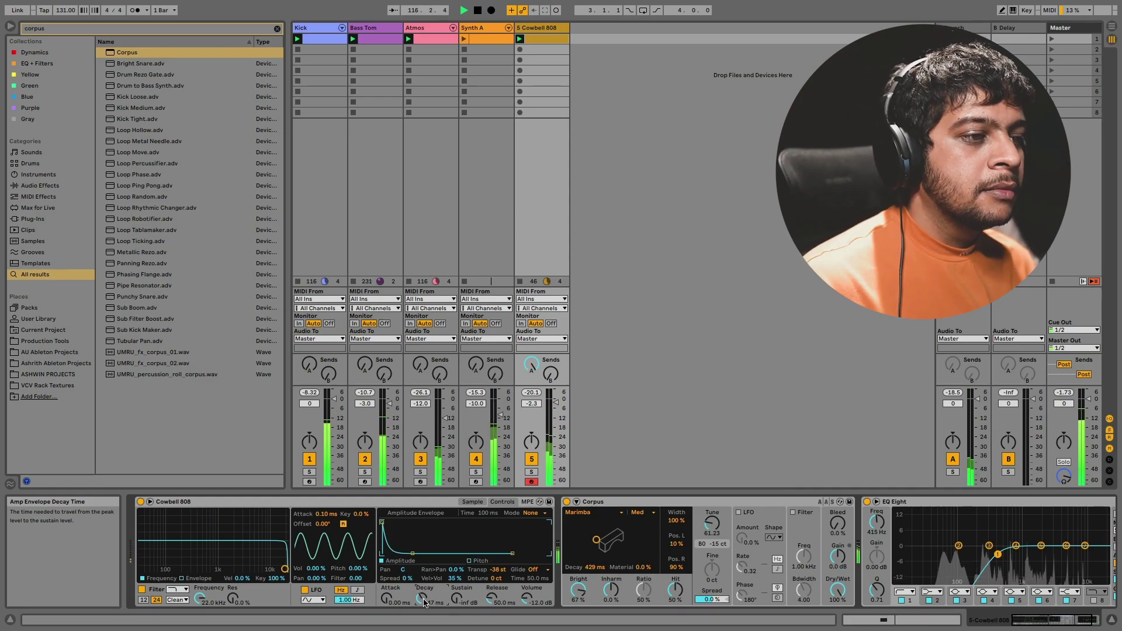
# Raise the Cowbell 808 track's send B to -7.0 dB and the B Delay return's feedback to 58%.
pyautogui.click(550, 28)
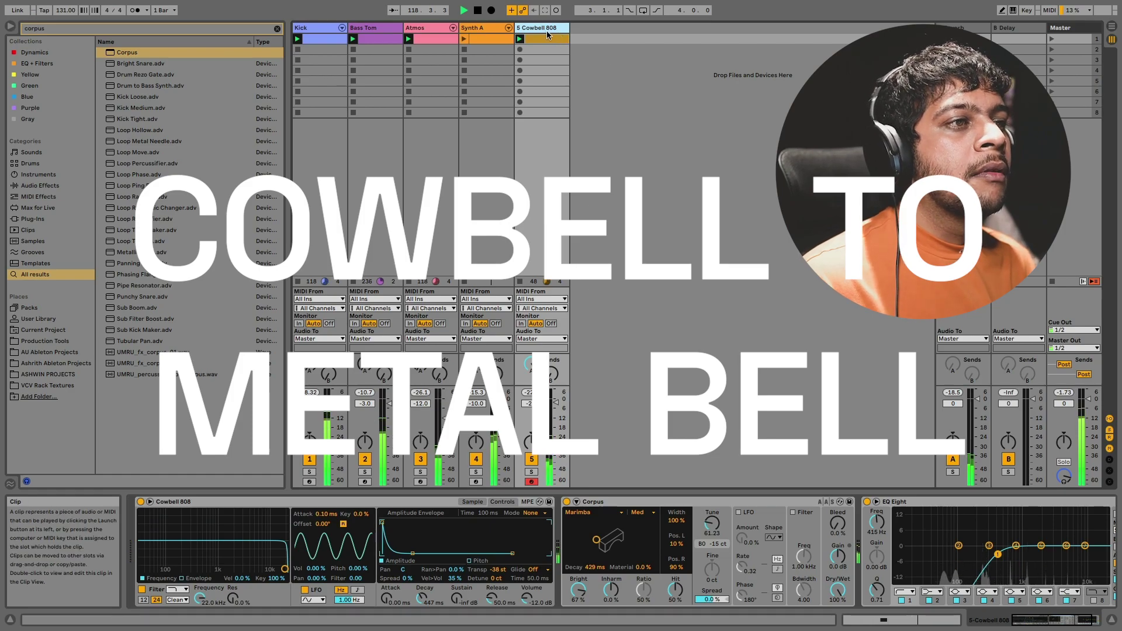
pyautogui.moveTo(550, 373); pyautogui.dragTo(549, 345)
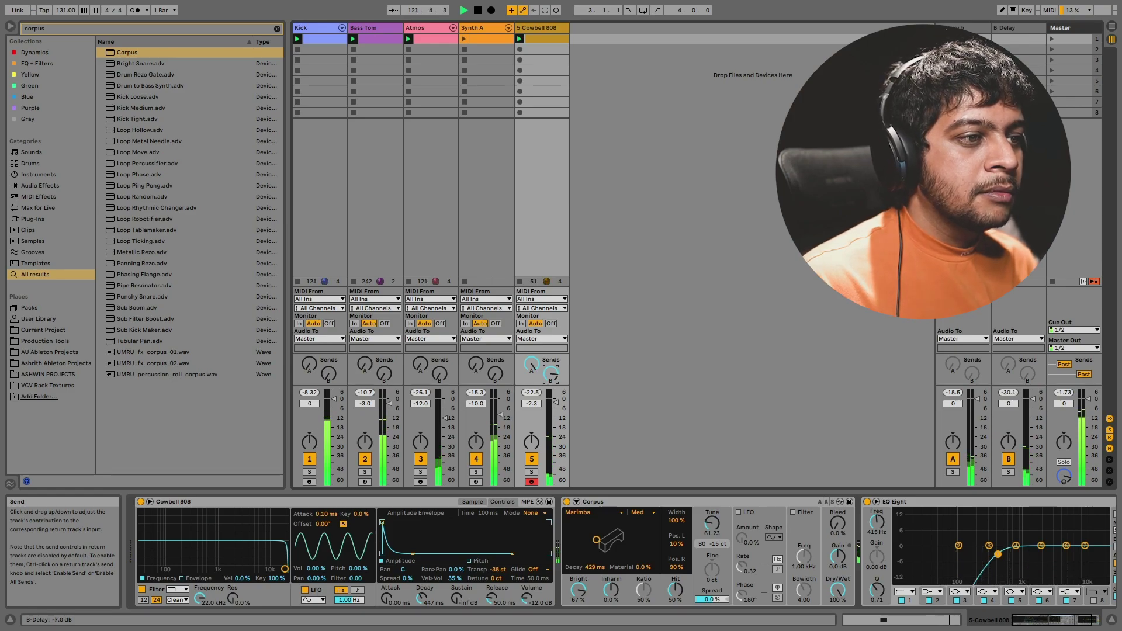
pyautogui.click(1019, 28)
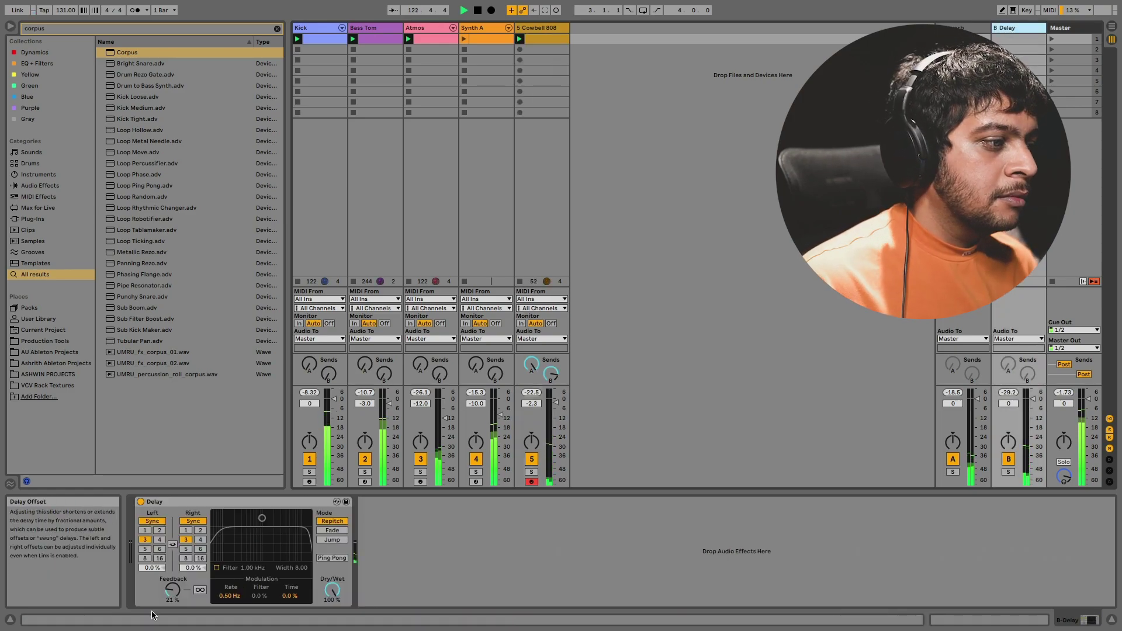
pyautogui.moveTo(172, 591); pyautogui.dragTo(172, 582)
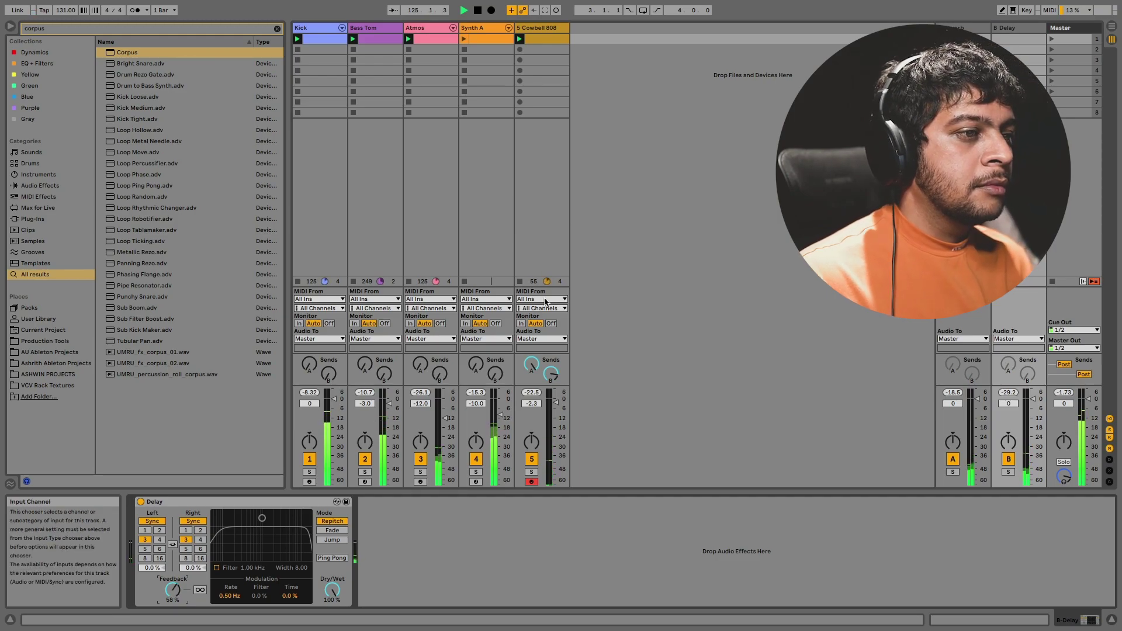
# Clear the browser search and rename the Cowbell 808 track as Synth B.
pyautogui.click(550, 28)
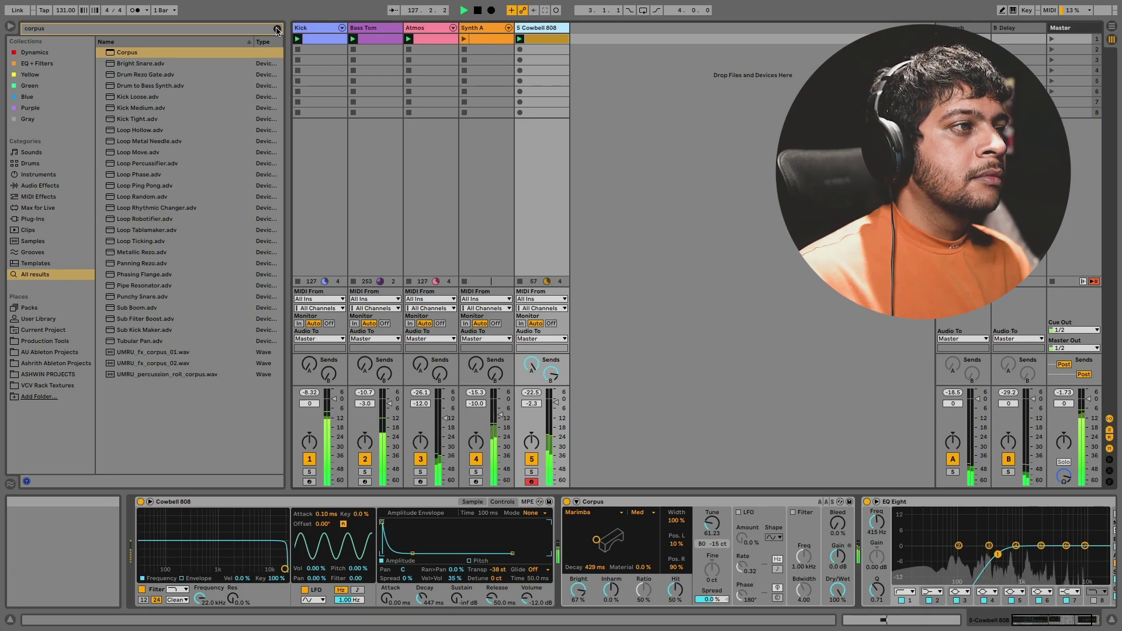
pyautogui.press('Escape')
pyautogui.click(553, 27)
pyautogui.write('Synth B')
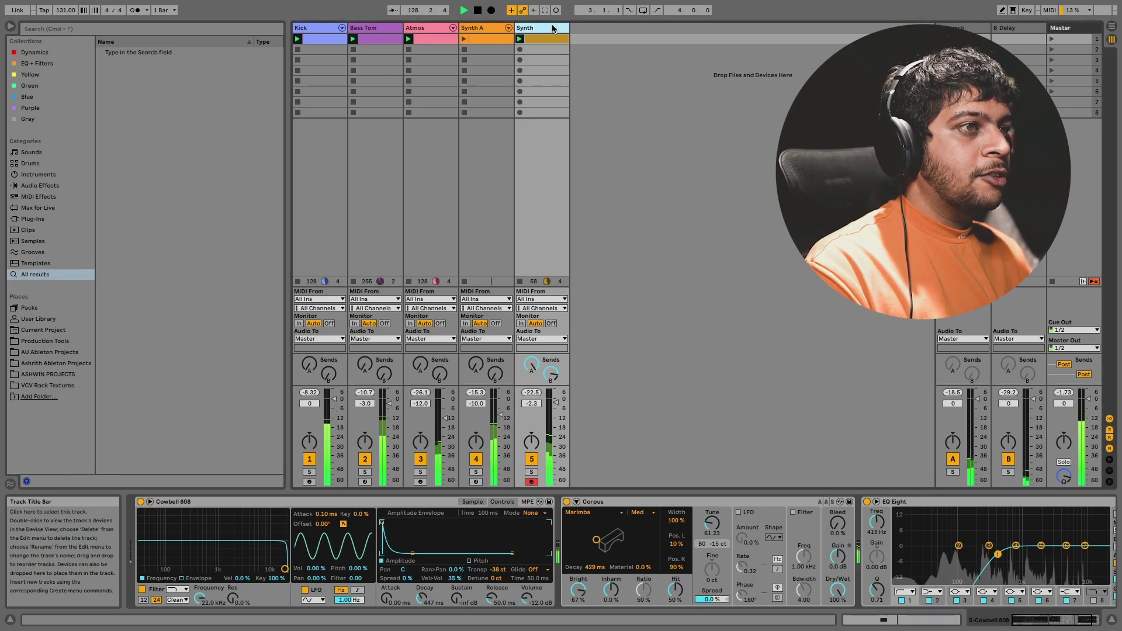
pyautogui.press('Return')
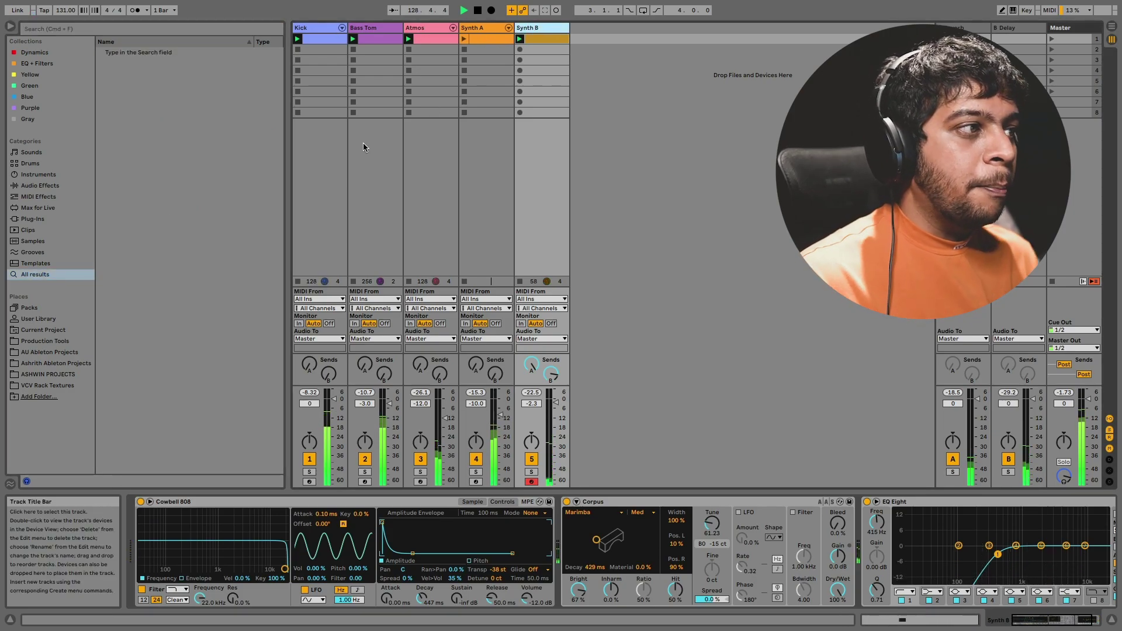
# Load the 808 Core Kit from the drum library onto a new MIDI track and create an empty clip in its first slot.
pyautogui.click(46, 165)
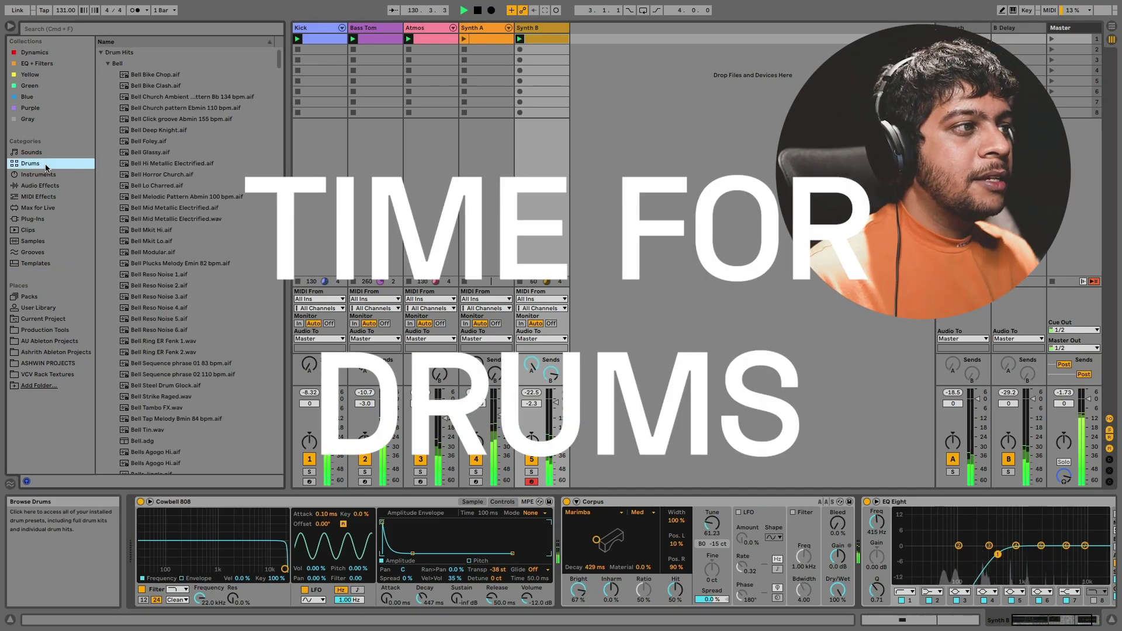
pyautogui.click(109, 63)
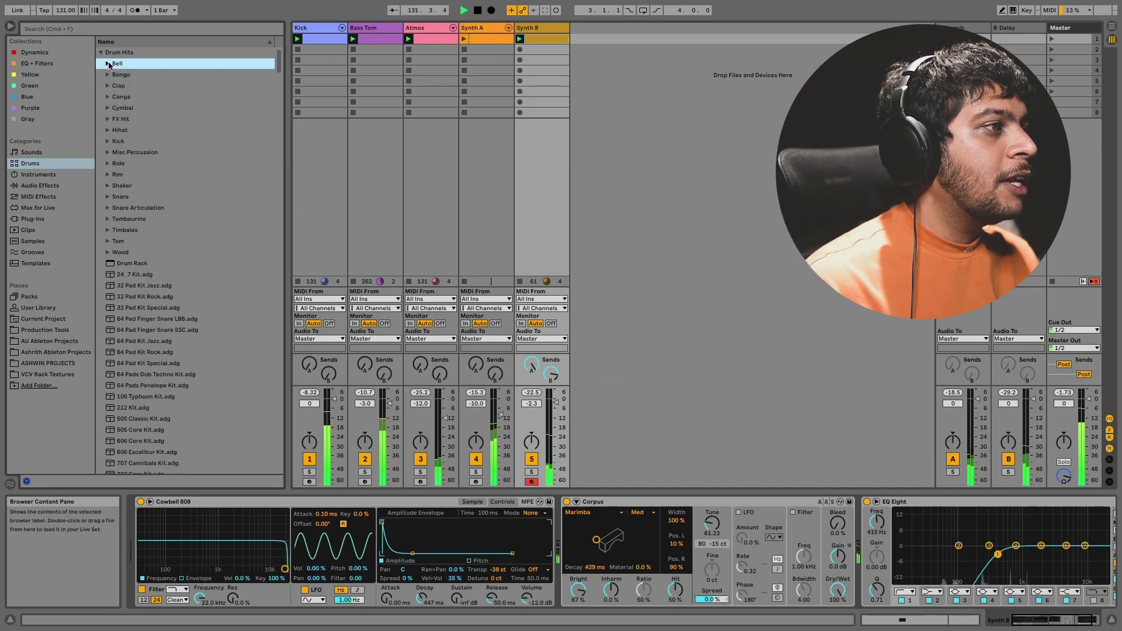
pyautogui.click(102, 52)
pyautogui.scroll(-1, 152, 269)
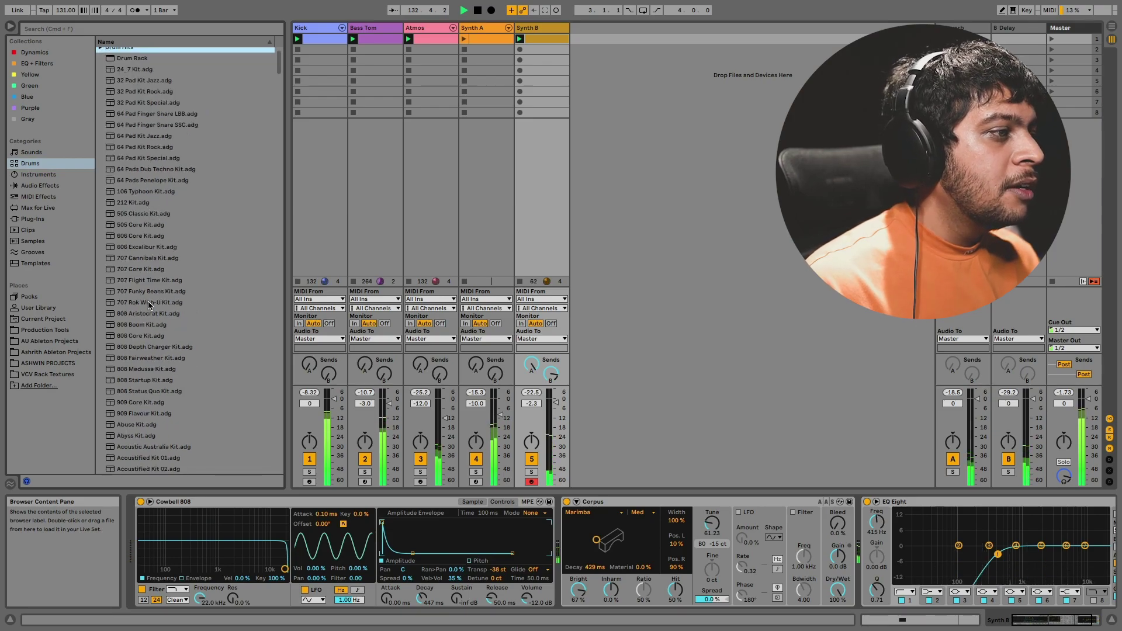
pyautogui.moveTo(144, 339); pyautogui.dragTo(624, 87)
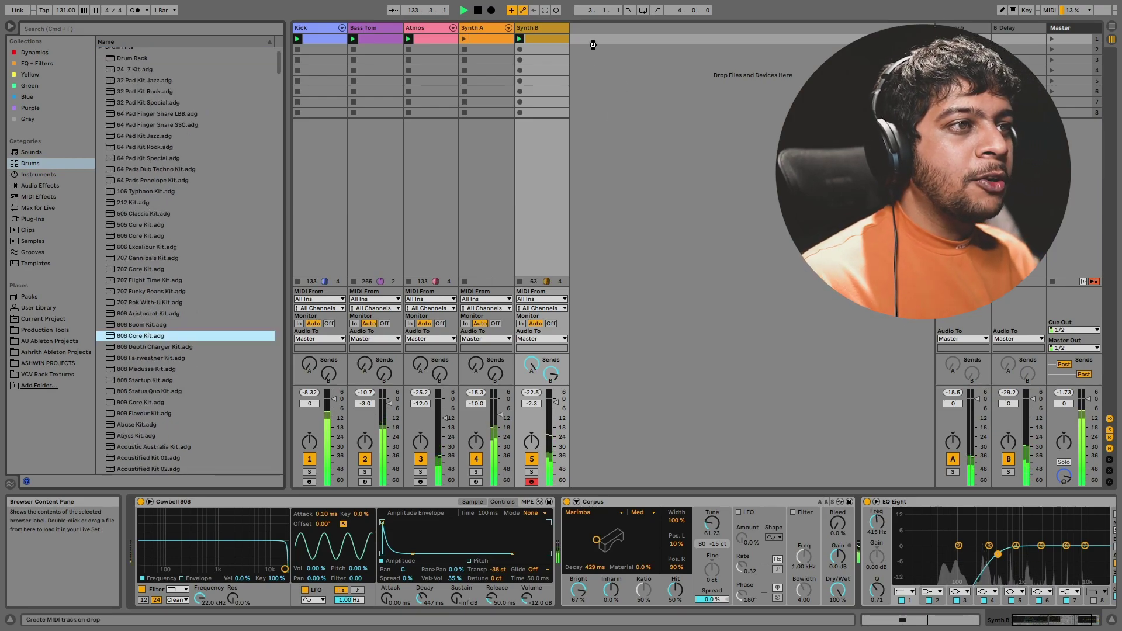
pyautogui.moveTo(596, 37); pyautogui.dragTo(596, 37)
pyautogui.doubleClick(576, 37)
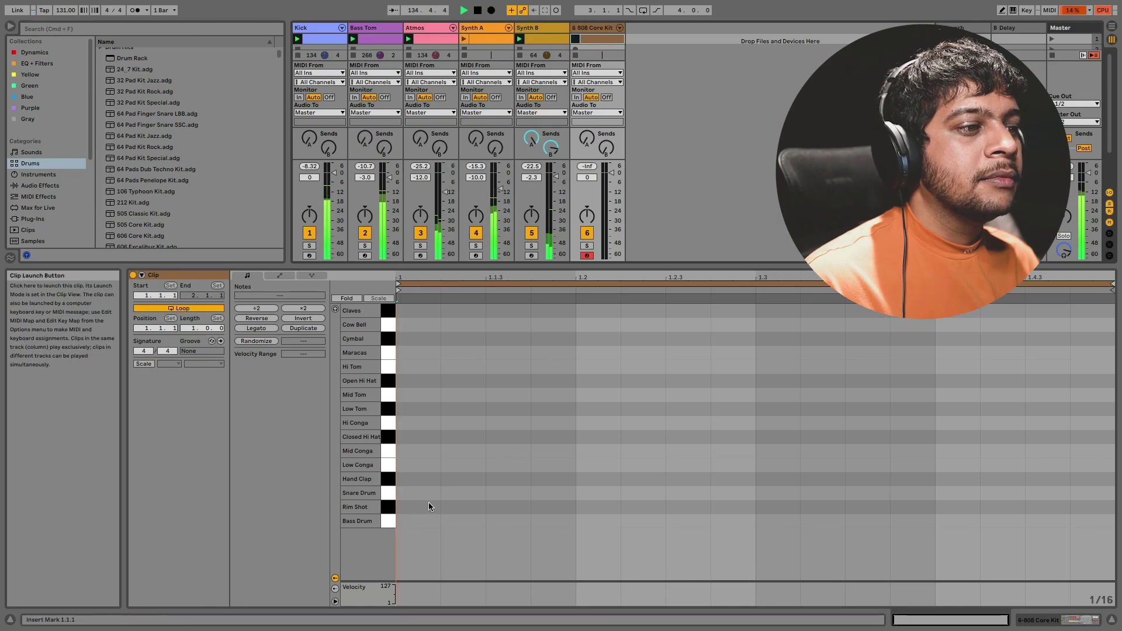
# Place sixteenth-length closed hi-hats at 1.1.3, 1.2.3, 1.3.3 and 1.4.3, and lower the 808 Core Kit track's volume to -7.0 dB.
pyautogui.doubleClick(495, 436)
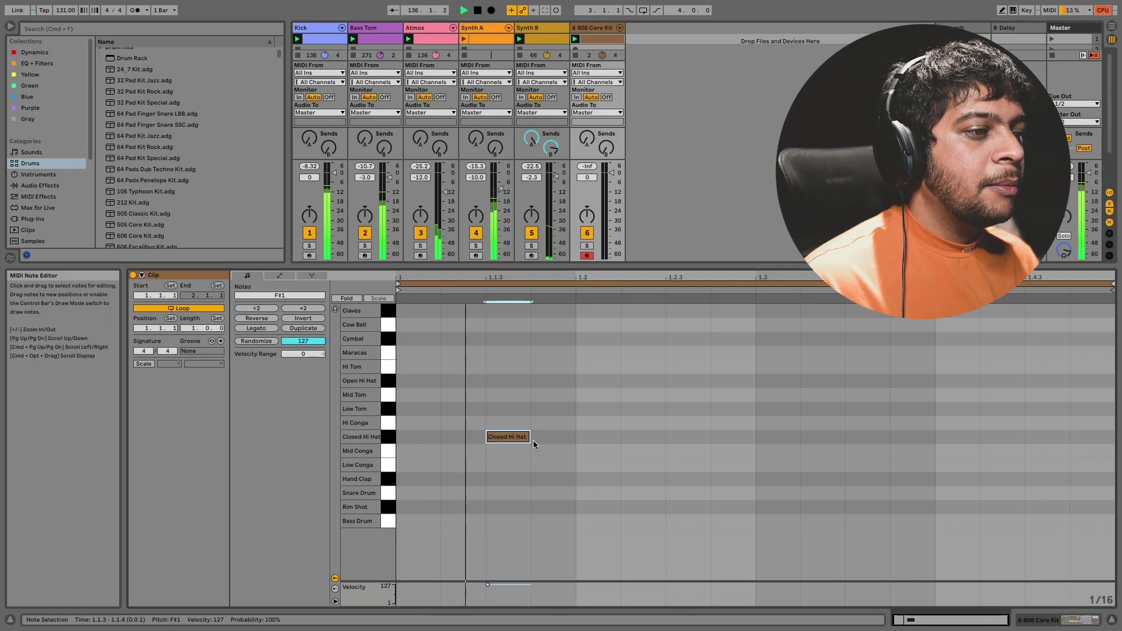
pyautogui.press('super+d')
pyautogui.press('super+d')
pyautogui.press('super+d')
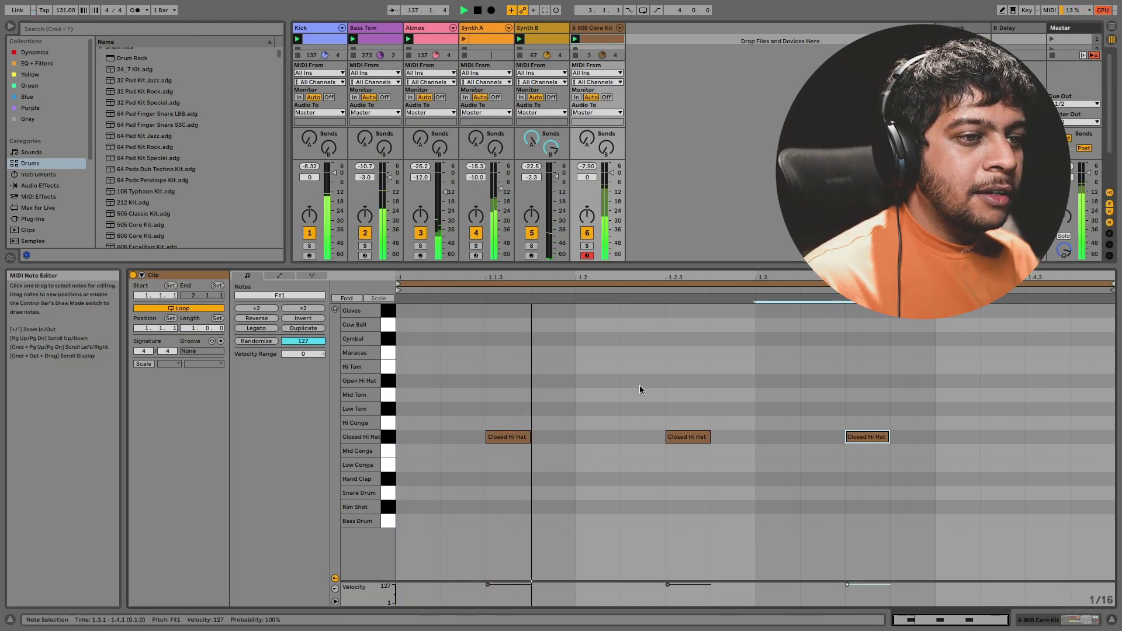
pyautogui.moveTo(587, 177); pyautogui.dragTo(587, 196)
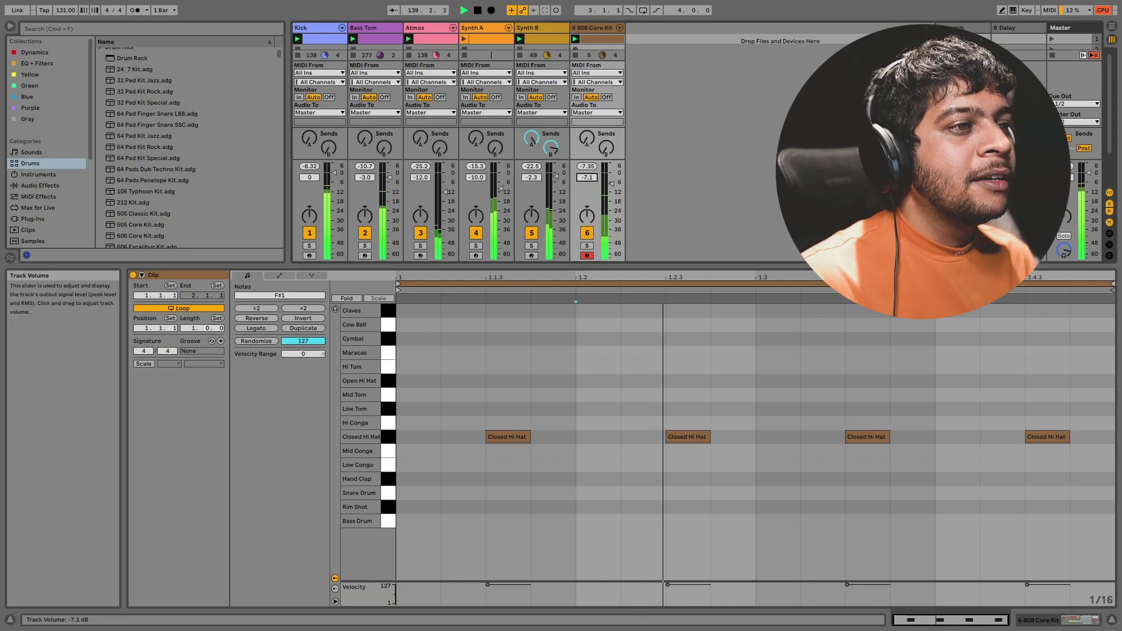
pyautogui.click(556, 381)
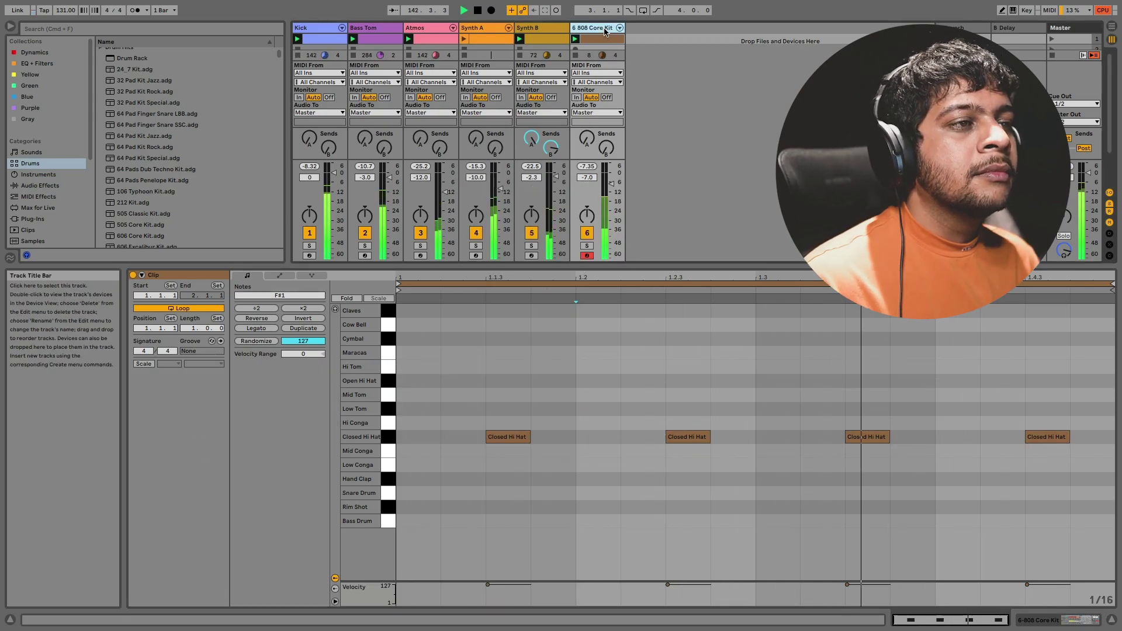
# Duplicate the 808 Core Kit track and delete all the hi-hat notes from the copy's clip.
pyautogui.press('super+d')
pyautogui.moveTo(487, 350); pyautogui.dragTo(1001, 539)
pyautogui.moveTo(1037, 394); pyautogui.dragTo(403, 572)
pyautogui.press('Delete')
# Add sixteenth-length closed hi-hats at 1.1.1, 1.1.2 and 1.1.4 with velocity 1 in the duplicated track's clip.
pyautogui.doubleClick(431, 439)
pyautogui.moveTo(412, 441); pyautogui.dragTo(433, 514)
pyautogui.press('super+d')
pyautogui.moveTo(465, 427); pyautogui.dragTo(364, 498)
pyautogui.moveTo(482, 425); pyautogui.dragTo(485, 450)
pyautogui.doubleClick(554, 436)
pyautogui.click(560, 411)
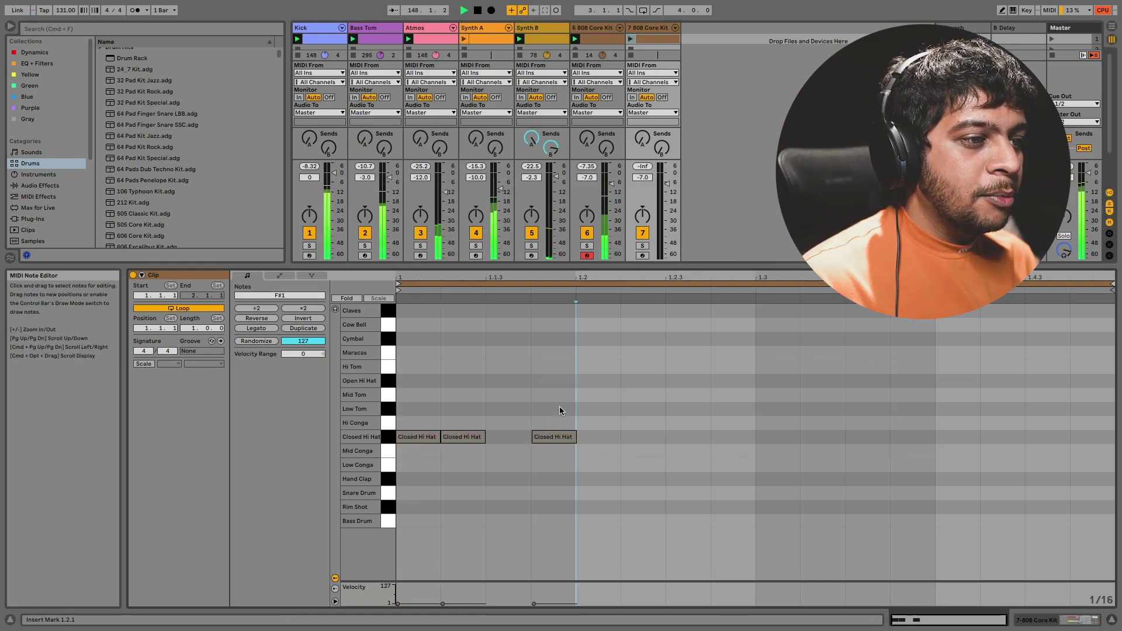
# Loop the duplicated clip over the one-beat span of its three hi-hats and launch it.
pyautogui.moveTo(563, 415); pyautogui.dragTo(396, 516)
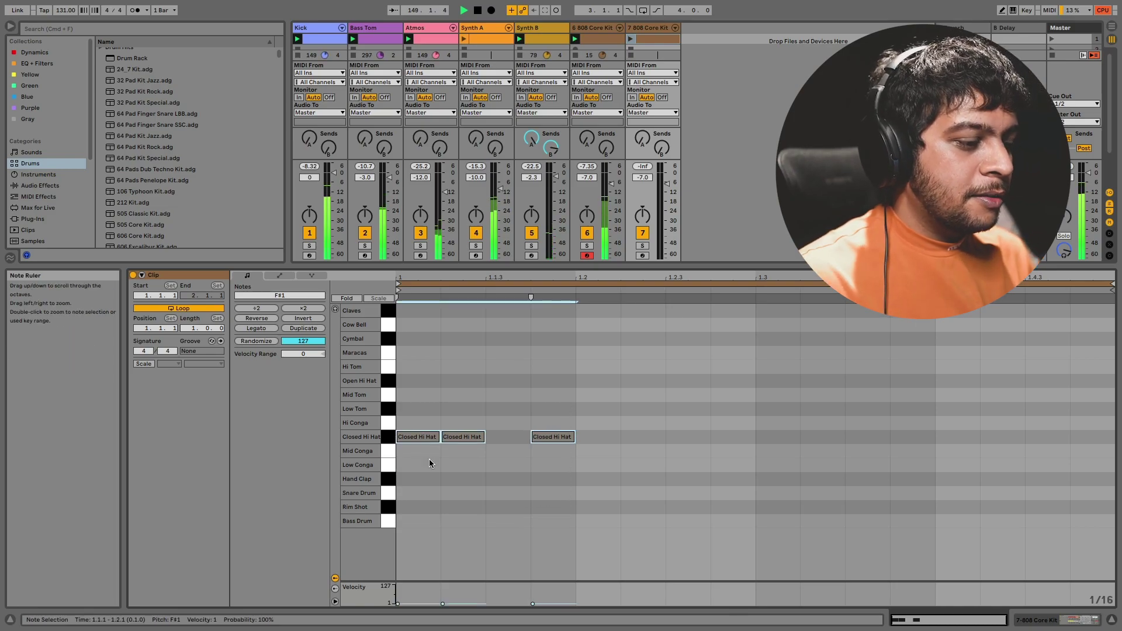
pyautogui.press('super+l')
pyautogui.click(630, 39)
# Raise the duplicated 808 Core Kit track's volume to -4.0 dB.
pyautogui.moveTo(667, 184); pyautogui.dragTo(667, 182)
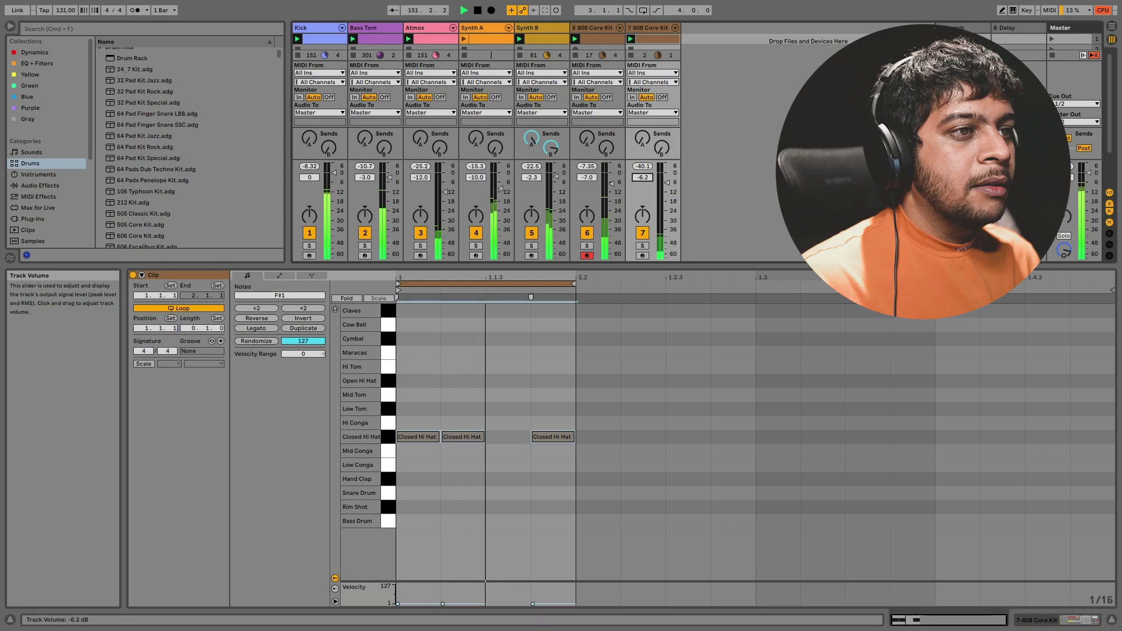
pyautogui.moveTo(496, 412)
pyautogui.mouseDown()
pyautogui.moveTo(535, 470)
pyautogui.moveTo(517, 475)
pyautogui.moveTo(501, 401)
pyautogui.mouseUp()
pyautogui.click(500, 385)
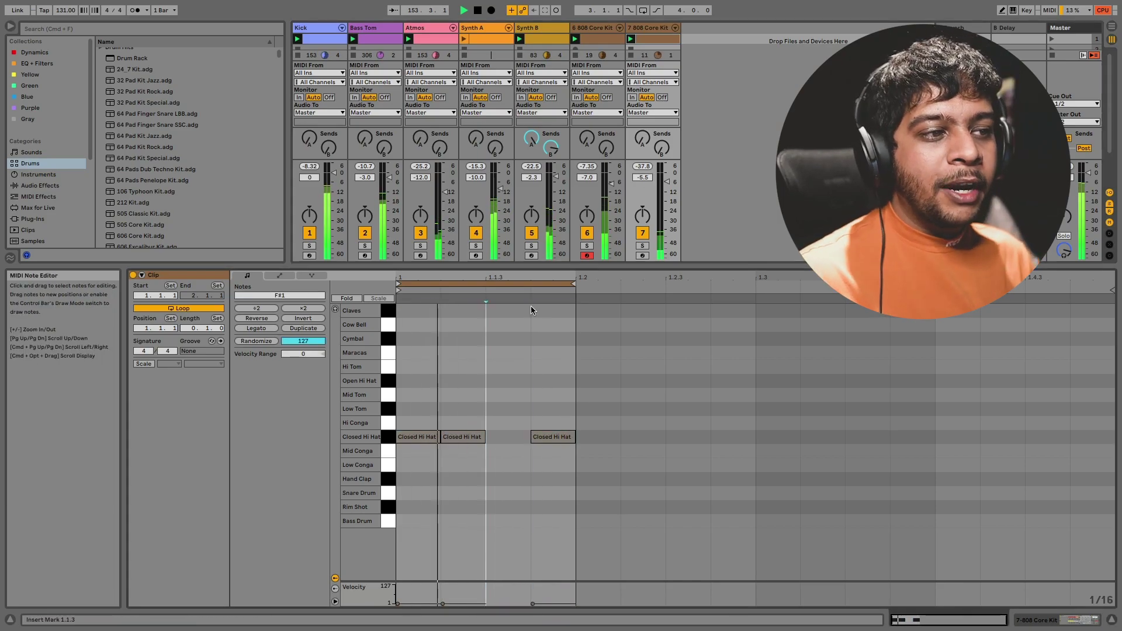
pyautogui.press('super+a')
pyautogui.click(499, 401)
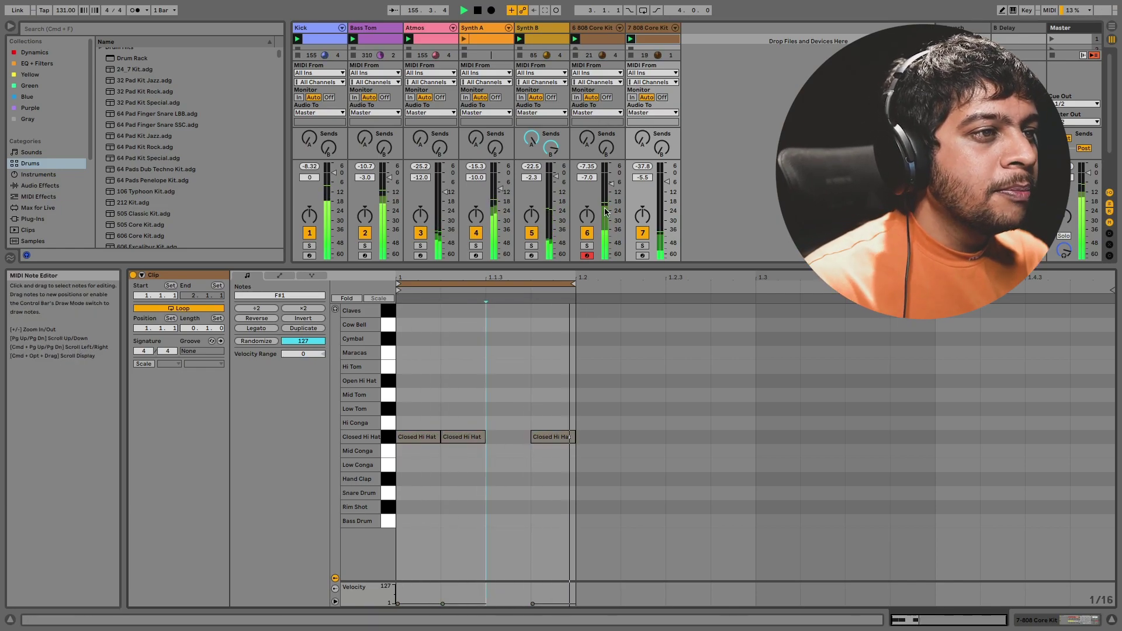
pyautogui.moveTo(667, 181); pyautogui.dragTo(667, 179)
# Enable the filter in Synth B's Corpus, adjust its center frequency and set its bandwidth to 7.92.
pyautogui.doubleClick(648, 28)
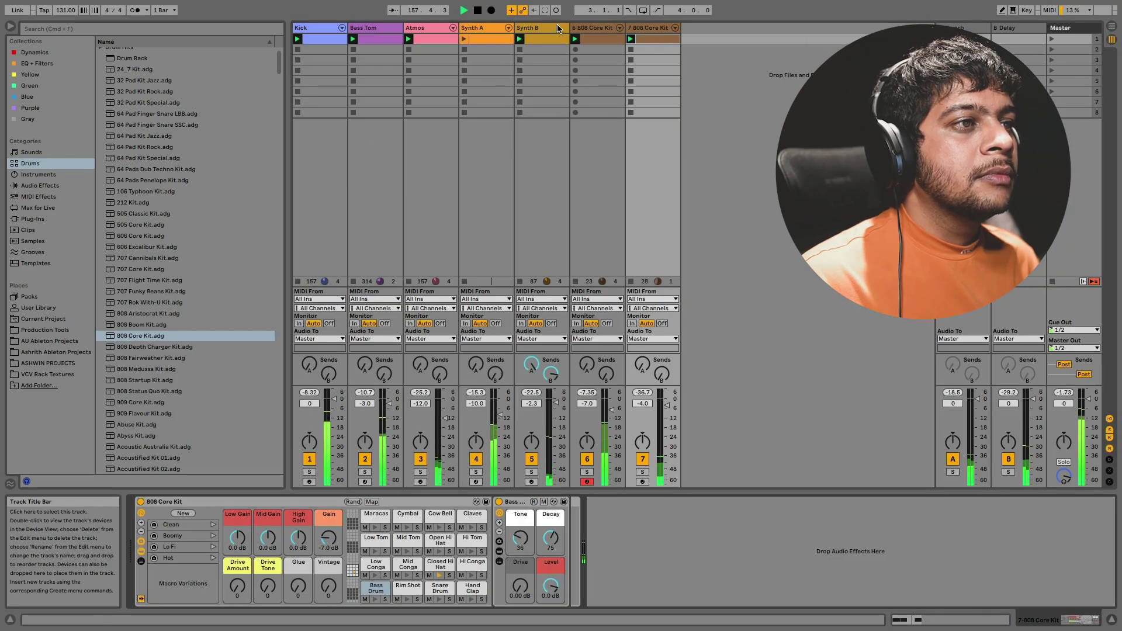
pyautogui.click(544, 28)
pyautogui.hscroll(3, 721, 574)
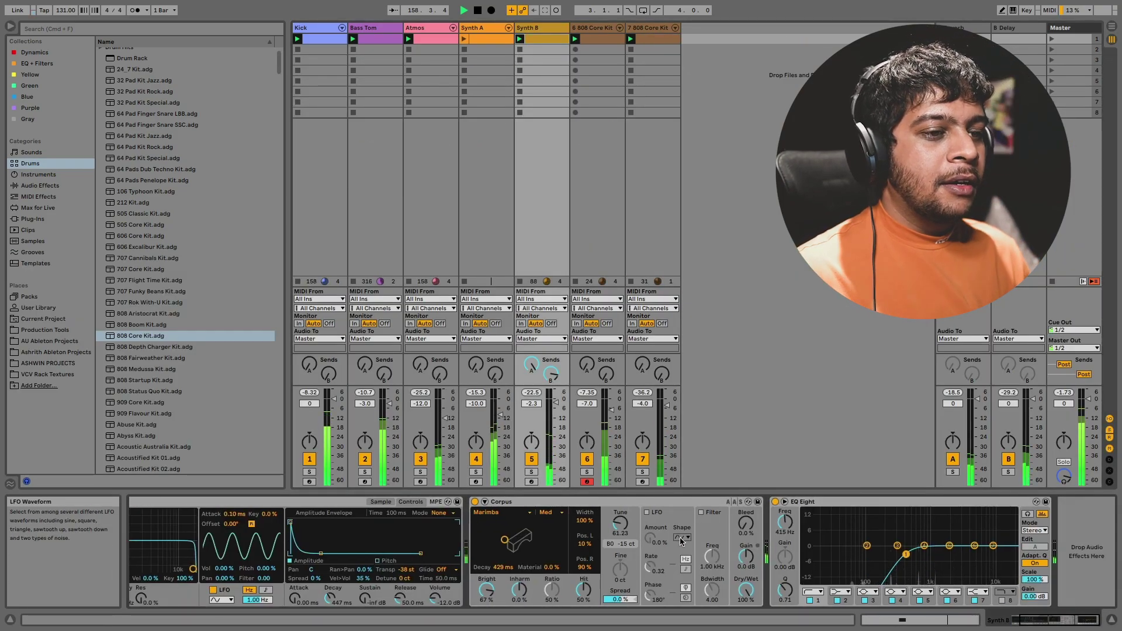
pyautogui.click(701, 512)
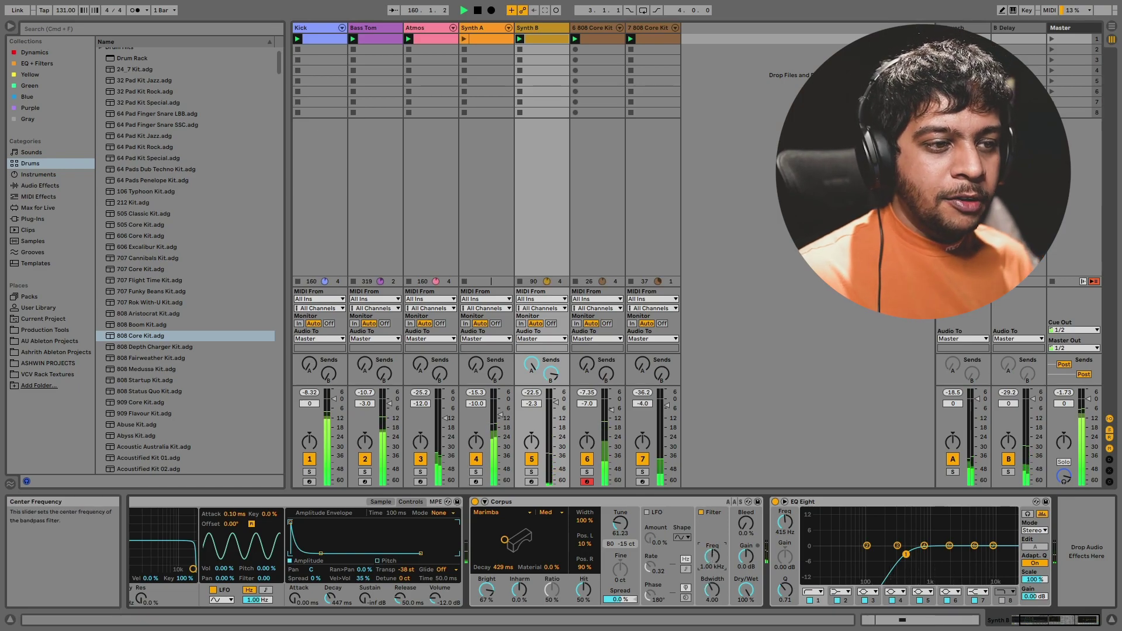
pyautogui.moveTo(712, 557); pyautogui.dragTo(712, 541)
pyautogui.moveTo(712, 589); pyautogui.dragTo(712, 557)
# Insert an LFO between Corpus and EQ Eight on Synth B, make its rate tempo-synced and map it to Corpus's filter frequency.
pyautogui.press('super+f')
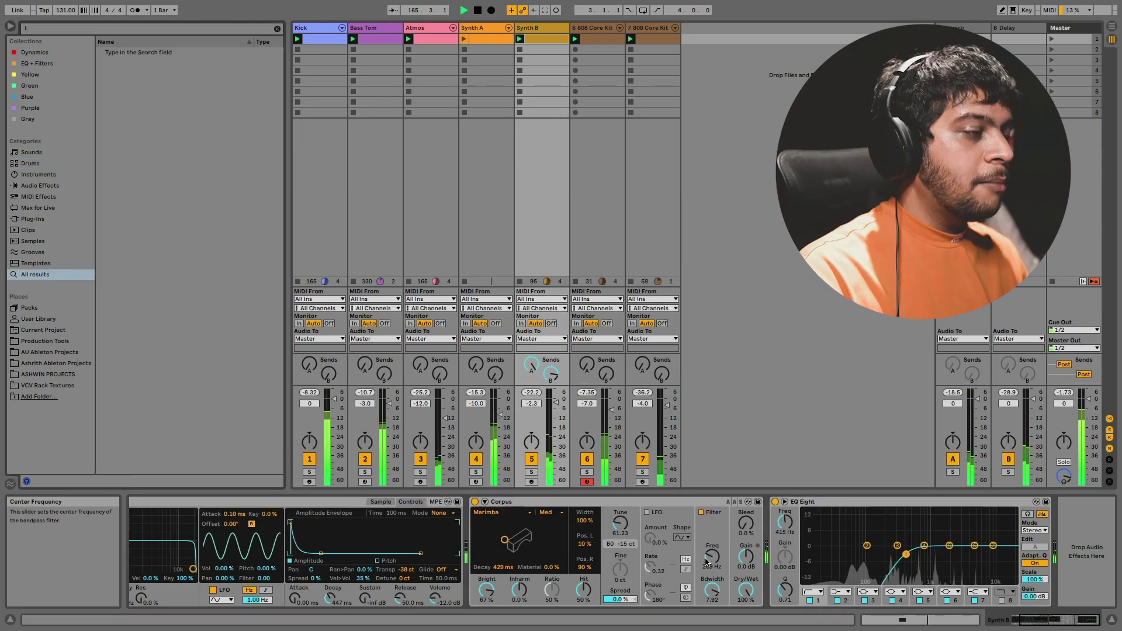
pyautogui.write('lfo')
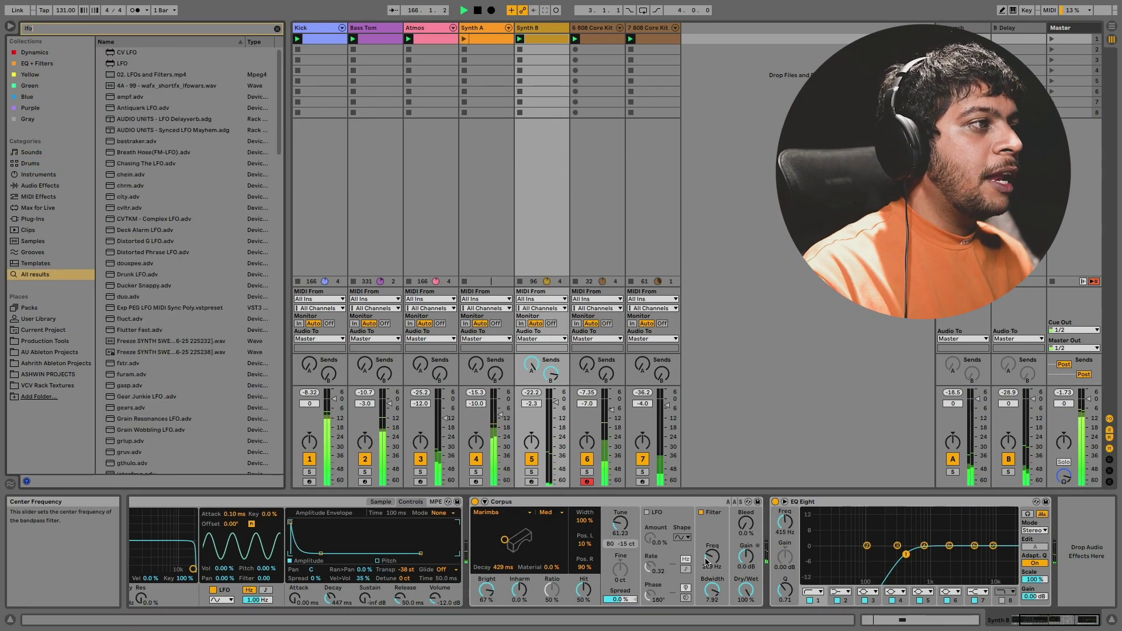
pyautogui.click(122, 63)
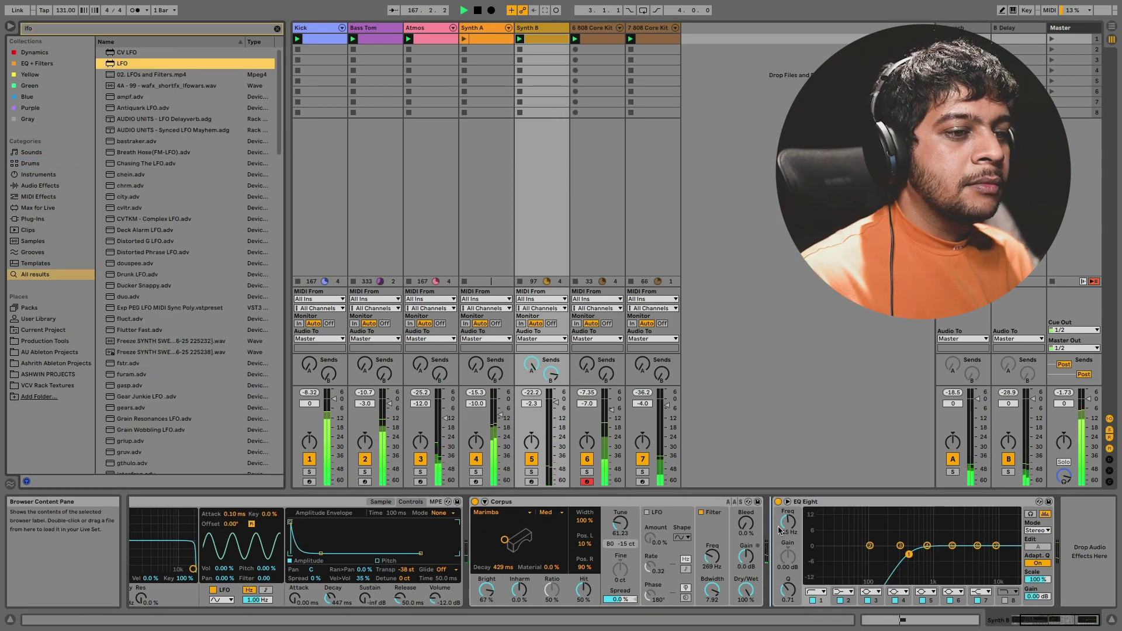
pyautogui.moveTo(779, 528); pyautogui.dragTo(779, 529)
pyautogui.click(806, 595)
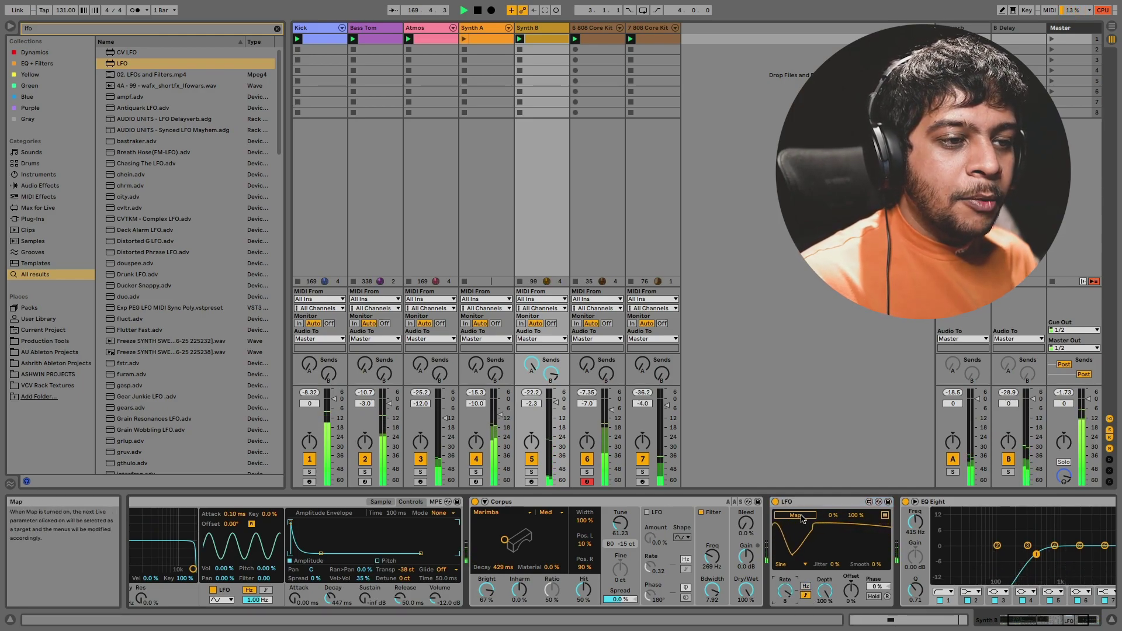
pyautogui.click(712, 558)
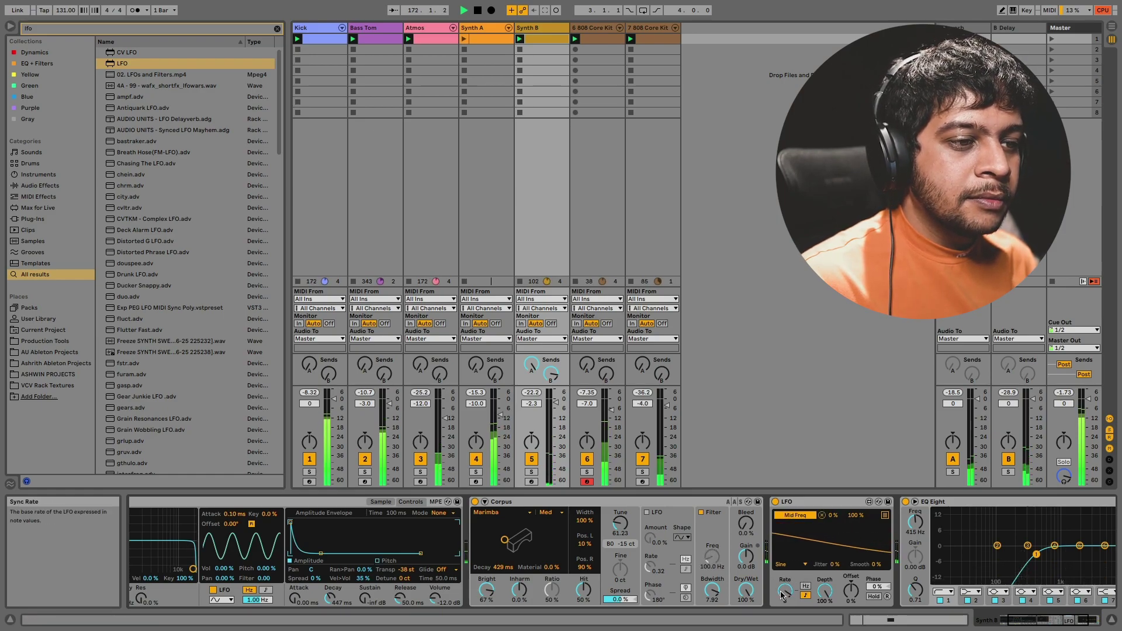
# Set the LFO's synced rate to 8 and Corpus's filter bandwidth to 8.66.
pyautogui.click(529, 392)
pyautogui.moveTo(711, 591); pyautogui.dragTo(711, 584)
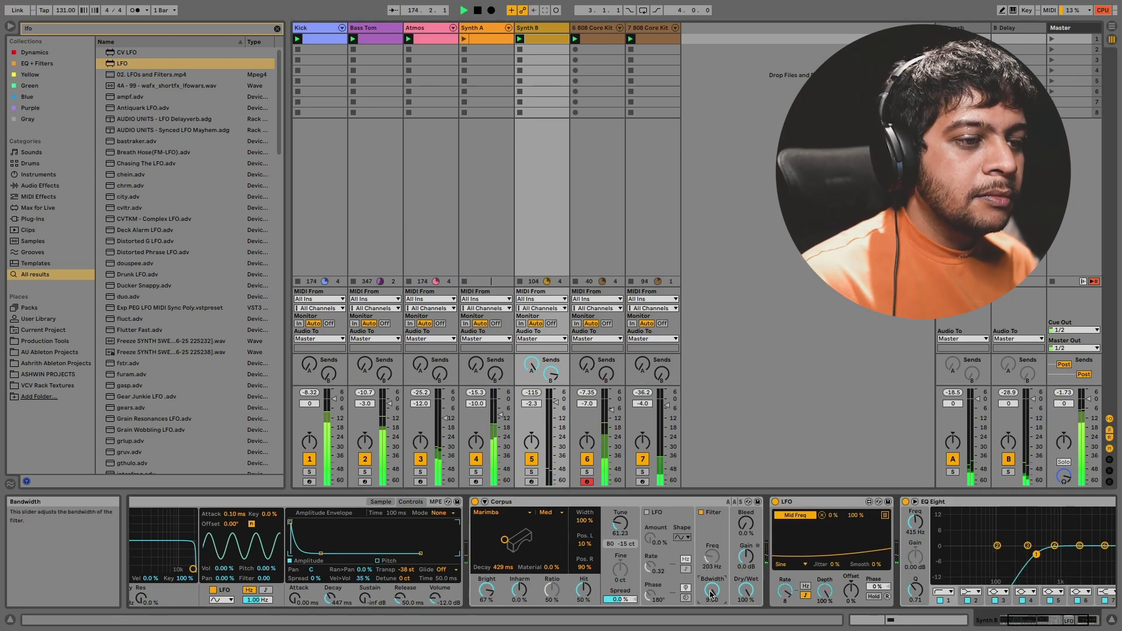
pyautogui.click(707, 501)
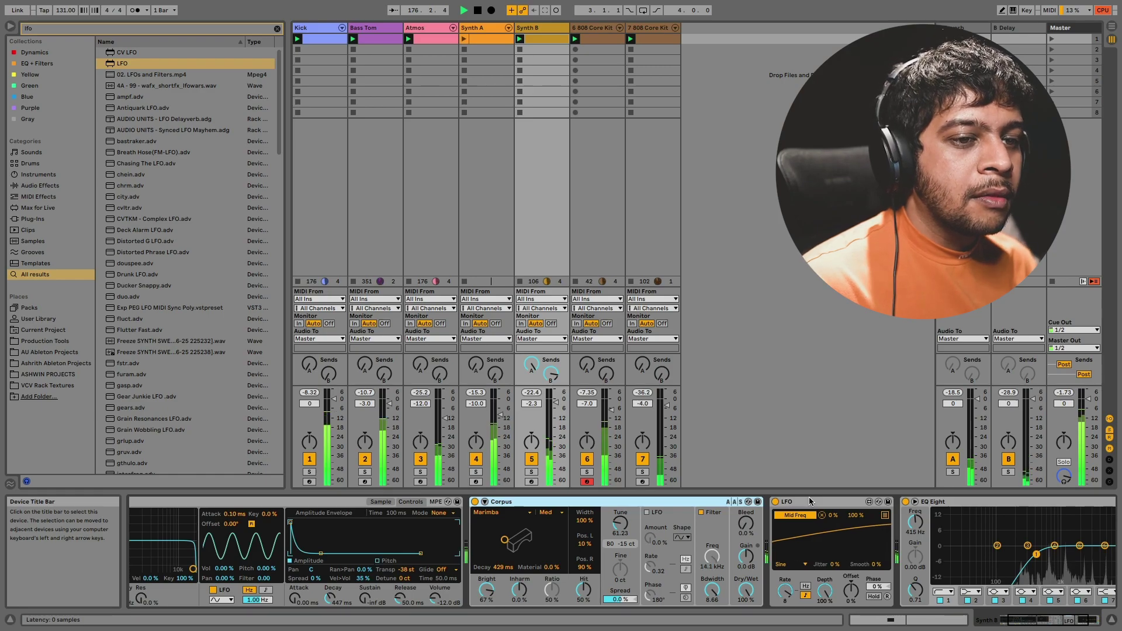
pyautogui.hscroll(3, 809, 501)
# Insert a Drum Buss between the LFO and EQ Eight on Synth B.
pyautogui.click(820, 601)
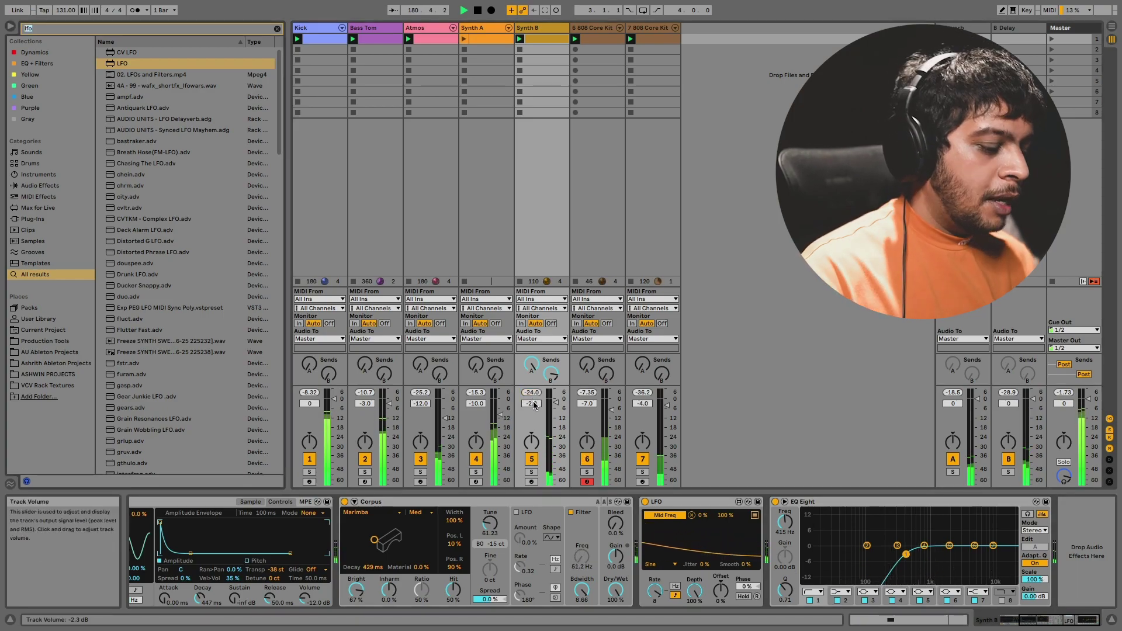
pyautogui.write('drum buss')
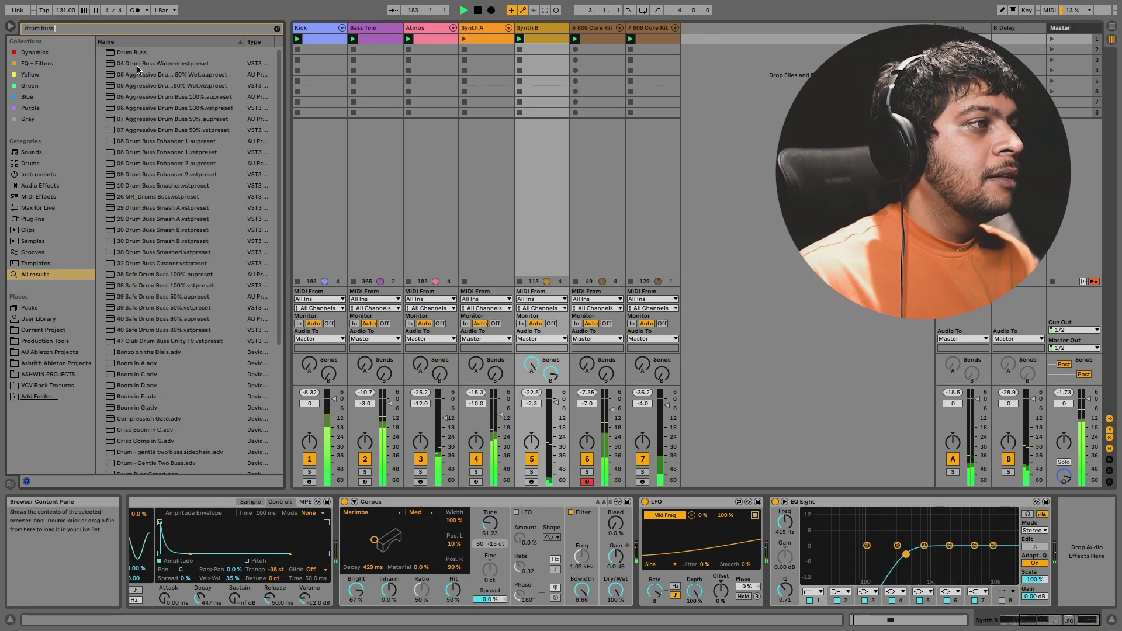
pyautogui.click(129, 53)
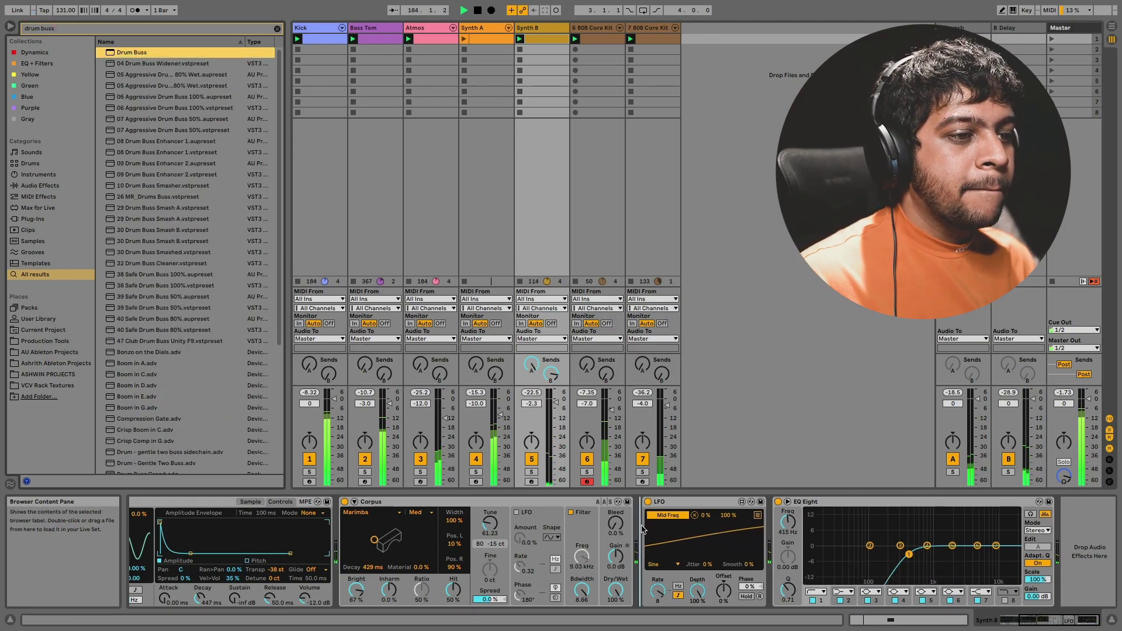
pyautogui.moveTo(132, 53); pyautogui.dragTo(848, 579)
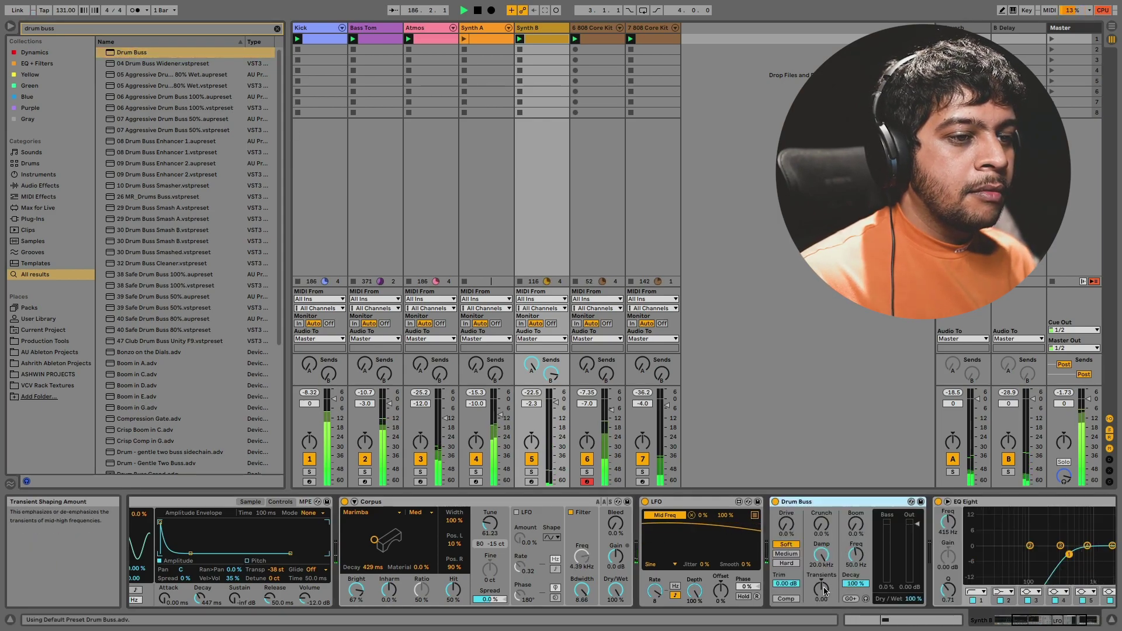
# Set Drum Buss drive to 23% and crunch to 13%, and lower Synth B's track volume to -4.1 dB.
pyautogui.moveTo(786, 525); pyautogui.dragTo(821, 517)
pyautogui.hscroll(3, 727, 536)
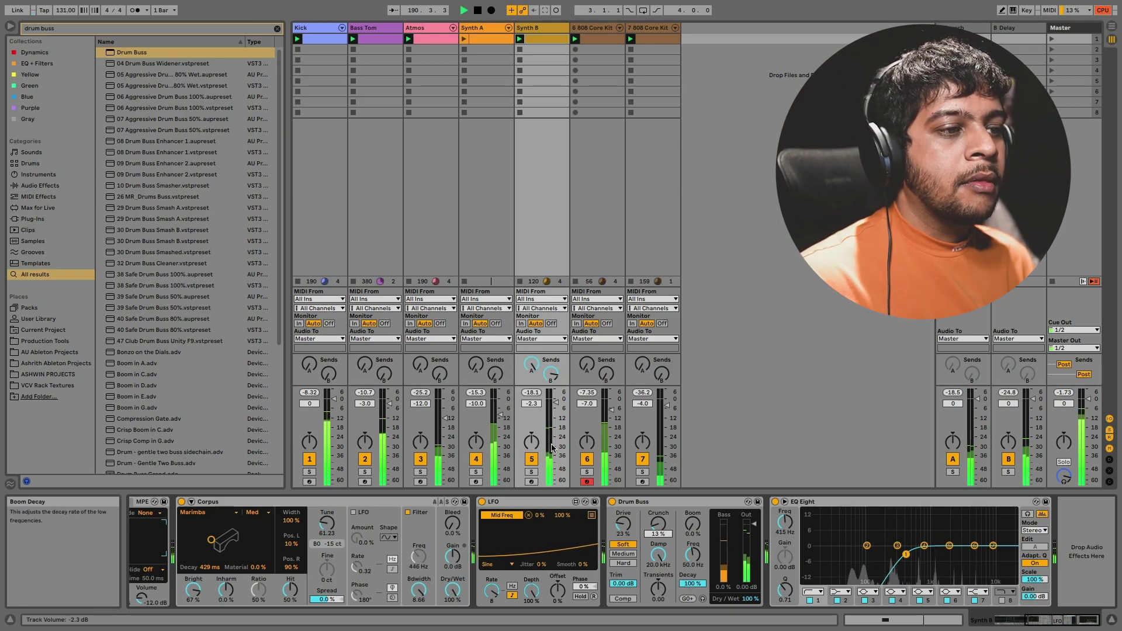
pyautogui.moveTo(531, 403); pyautogui.dragTo(531, 415)
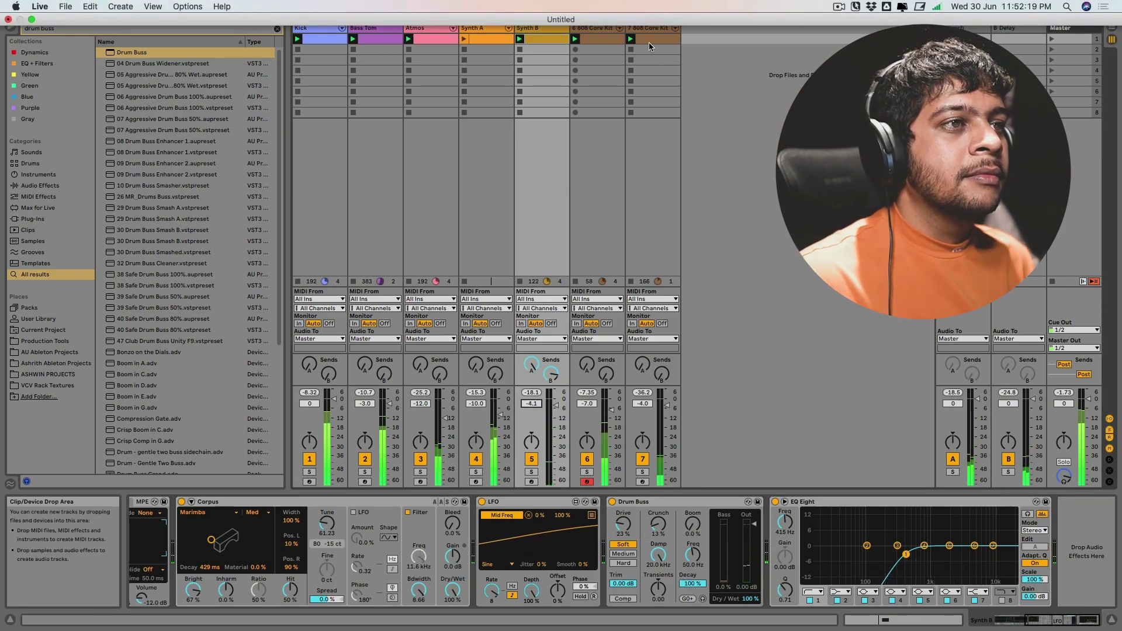
# Insert a new MIDI track after the last 808 Core Kit track and load the 909 Core Kit onto it.
pyautogui.rightClick(708, 36)
pyautogui.press('Return')
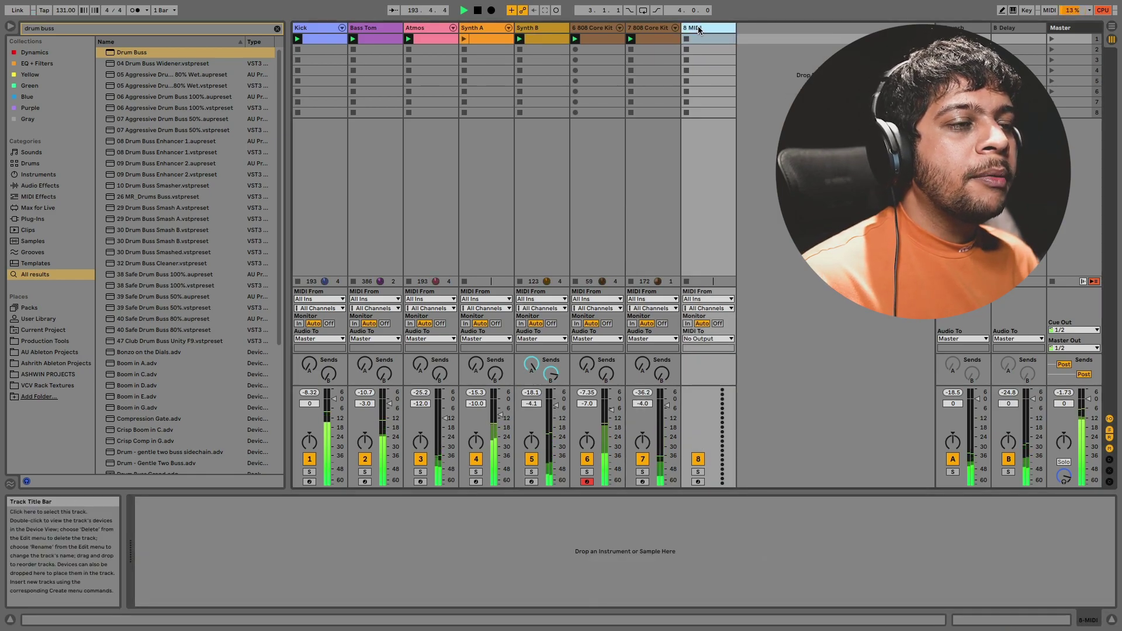
pyautogui.click(278, 29)
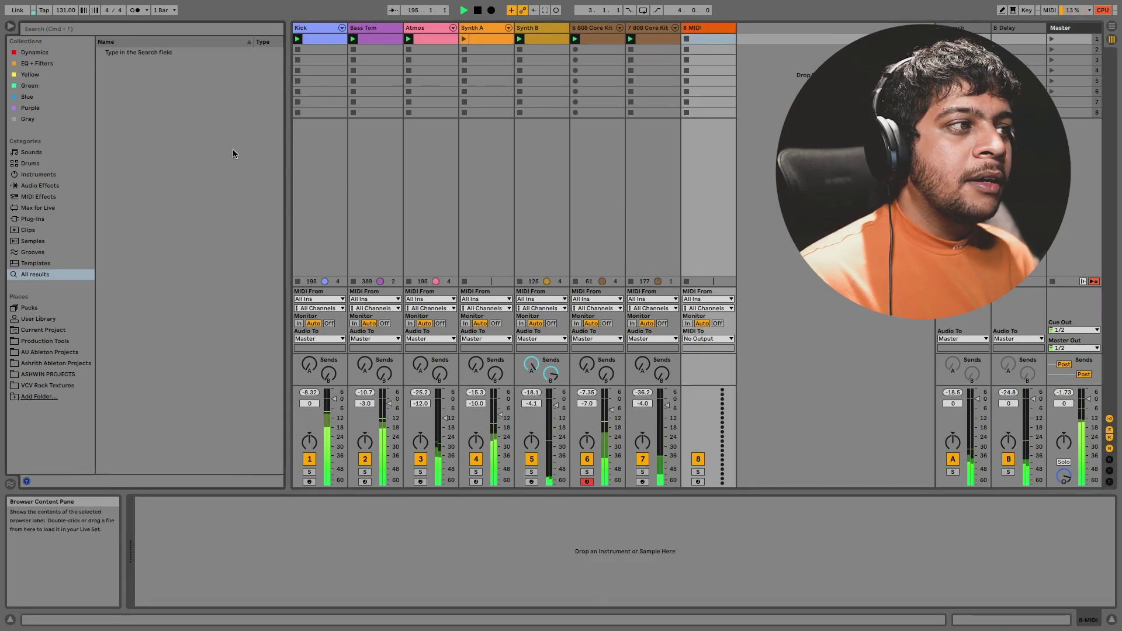
pyautogui.click(88, 163)
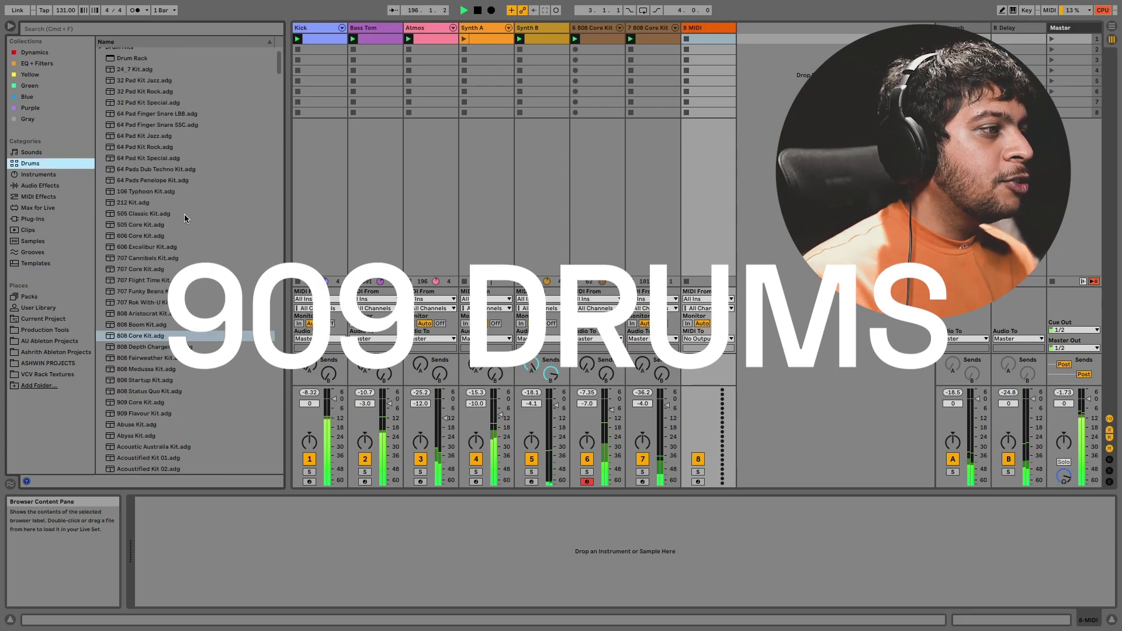
pyautogui.click(140, 402)
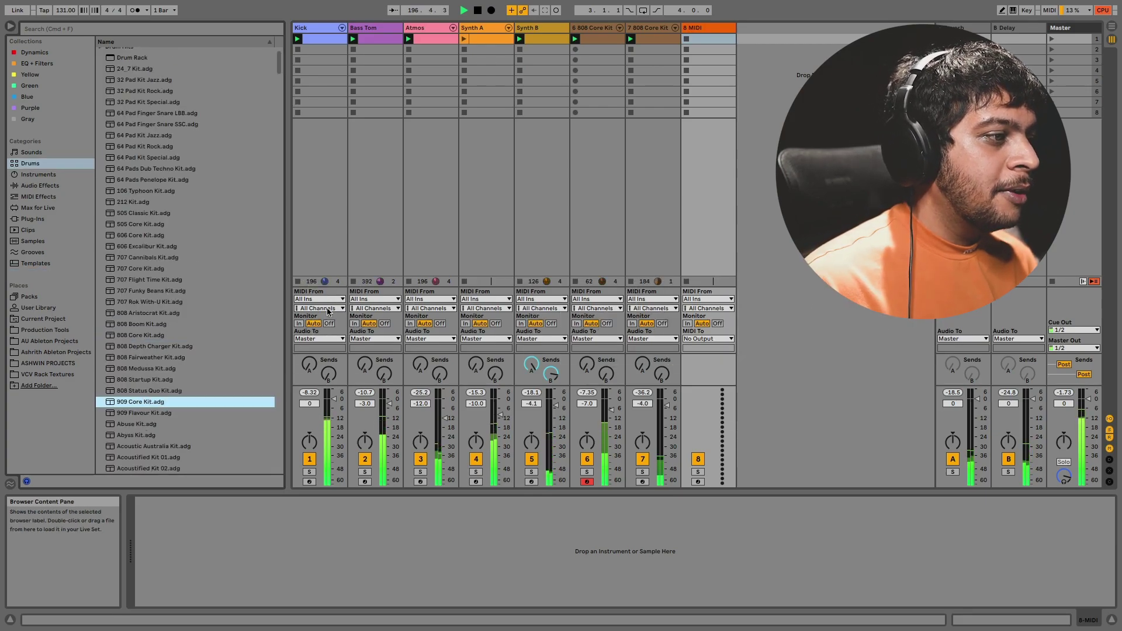
# Create and launch a clip on the 909 Core Kit track with sixteenth-length ride hits at 1.1.1 and 1.1.3.
pyautogui.doubleClick(708, 38)
pyautogui.click(688, 38)
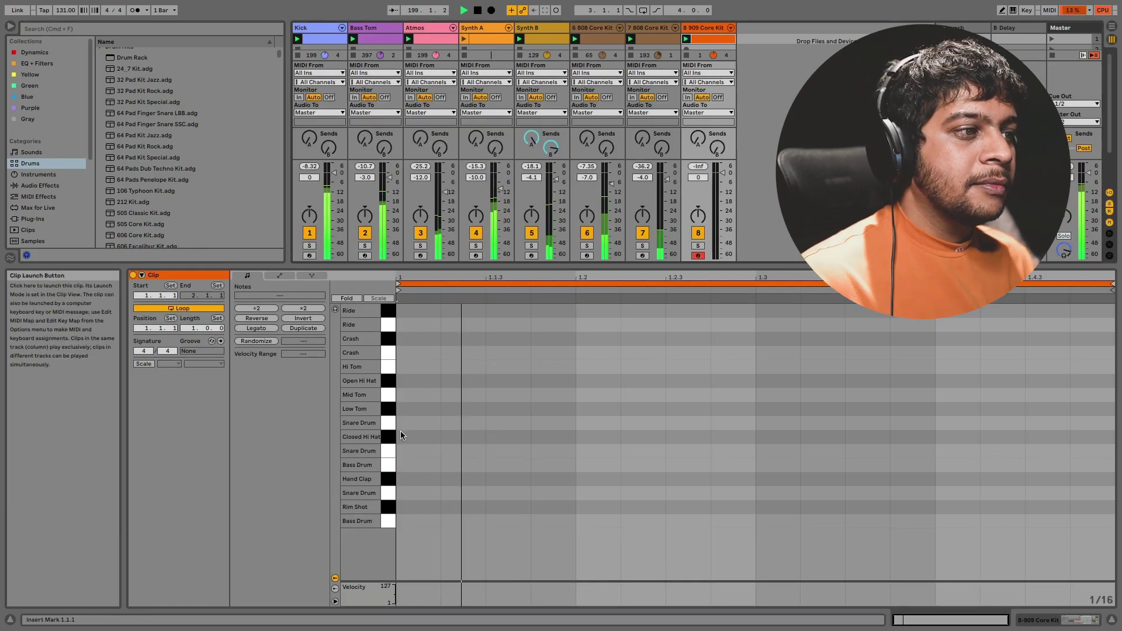
pyautogui.doubleClick(420, 329)
pyautogui.doubleClick(511, 321)
# Loop the ride clip over its first beat and raise both notes' velocities, with the 1.1.1 hit at 39.
pyautogui.moveTo(577, 361); pyautogui.dragTo(338, 271)
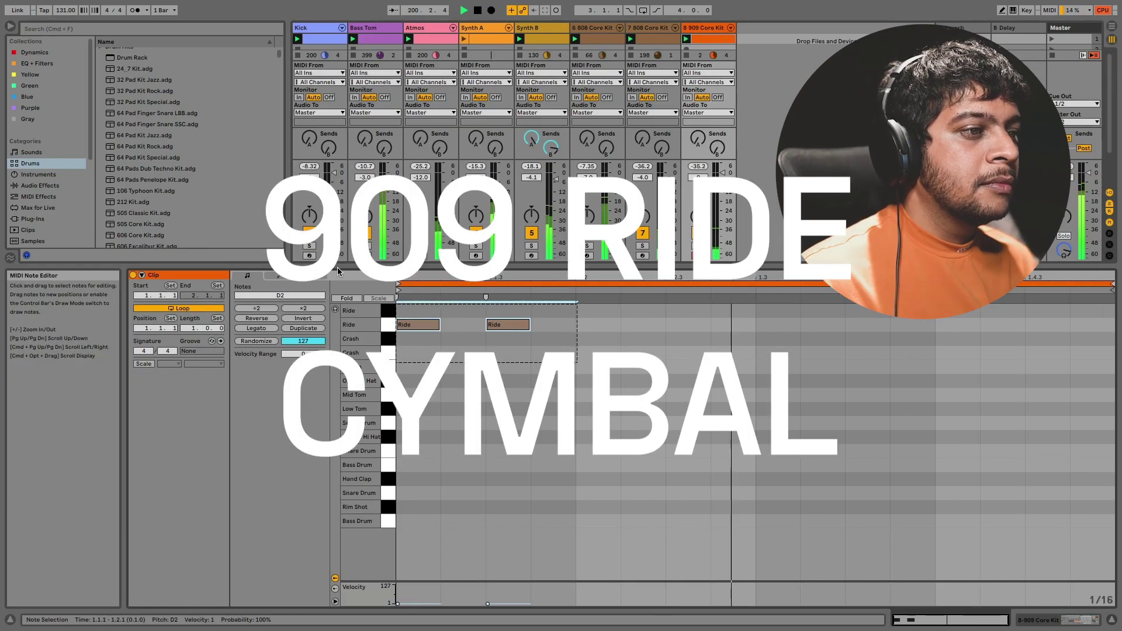
pyautogui.press('super+l')
pyautogui.click(507, 351)
pyautogui.keyDown('super'); pyautogui.moveTo(508, 326); pyautogui.dragTo(507, 285); pyautogui.keyUp('super')
pyautogui.keyDown('super'); pyautogui.moveTo(423, 327); pyautogui.dragTo(423, 305); pyautogui.keyUp('super')
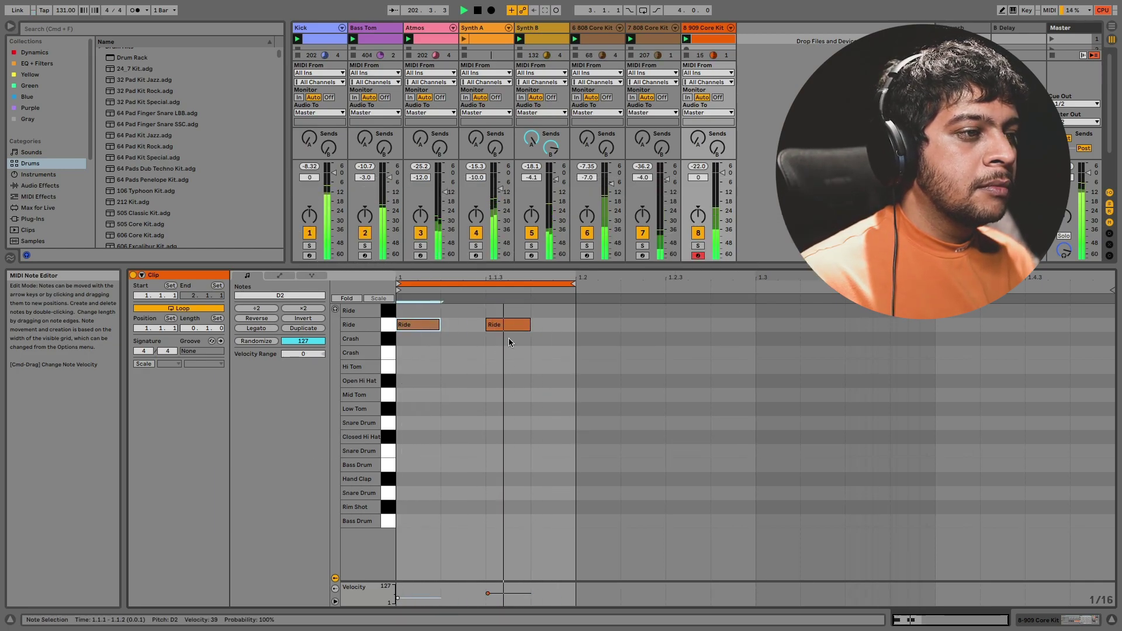
# Copy Bass Tom's kick-sidechained Compressor to the 909 Core Kit track with a -23.2 dB threshold, and set Bass Tom's compressor threshold to -25.9 dB.
pyautogui.doubleClick(716, 28)
pyautogui.click(374, 27)
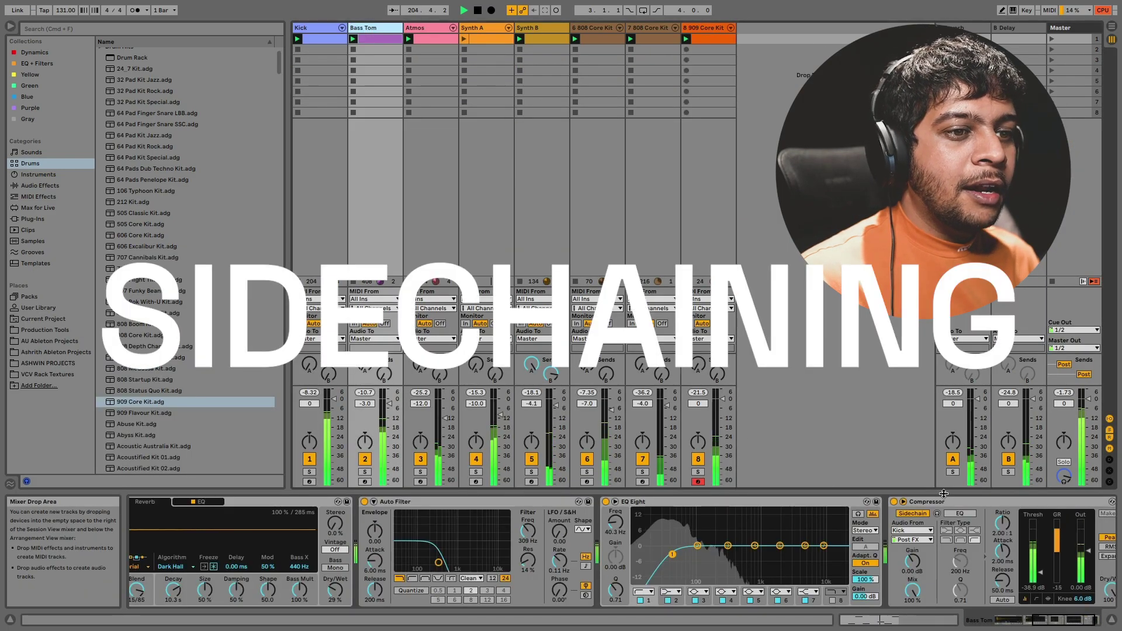
pyautogui.click(944, 502)
pyautogui.click(714, 193)
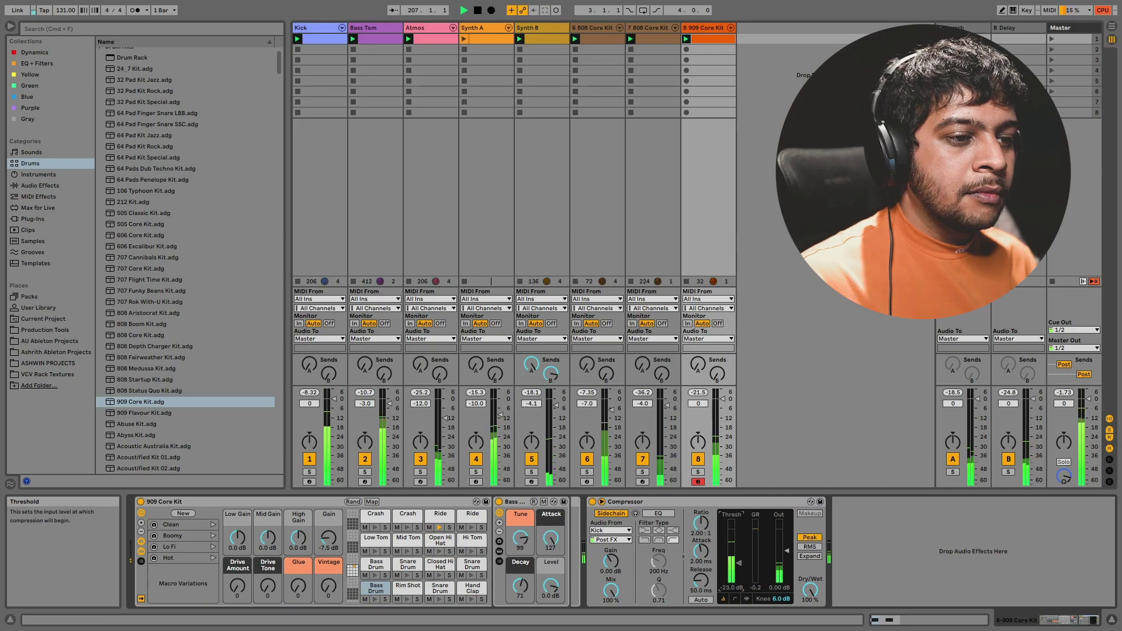
pyautogui.click(377, 28)
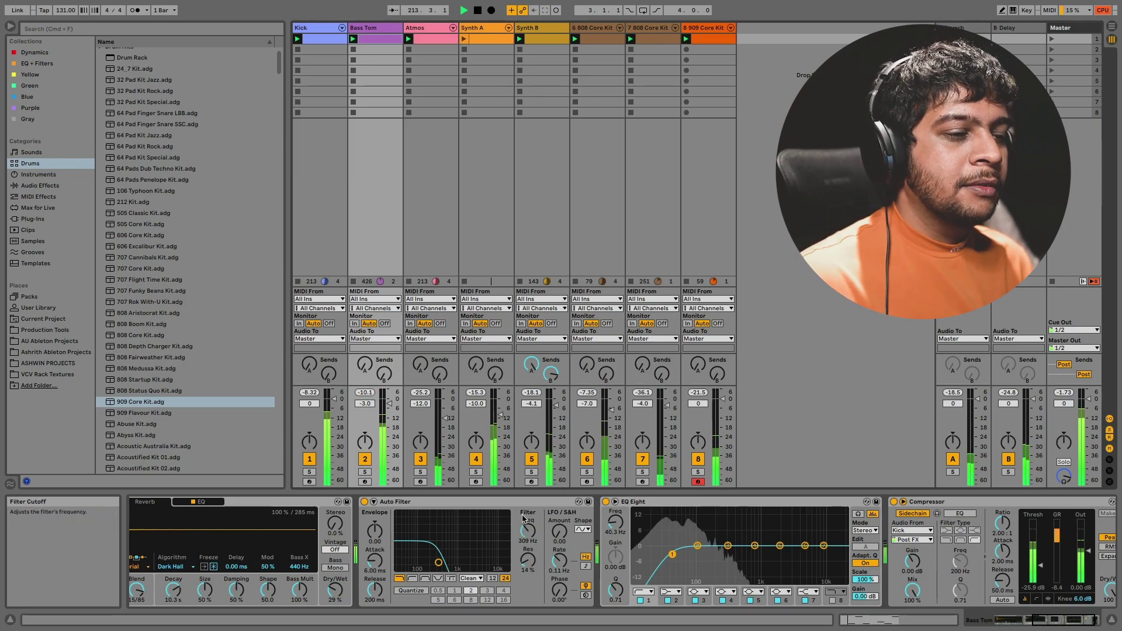
# Hide the browser and rename the two 808 Core Kit tracks CH A and CH B and the 909 Core Kit track Ride.
pyautogui.click(303, 29)
pyautogui.press('super+alt+b')
pyautogui.click(421, 30)
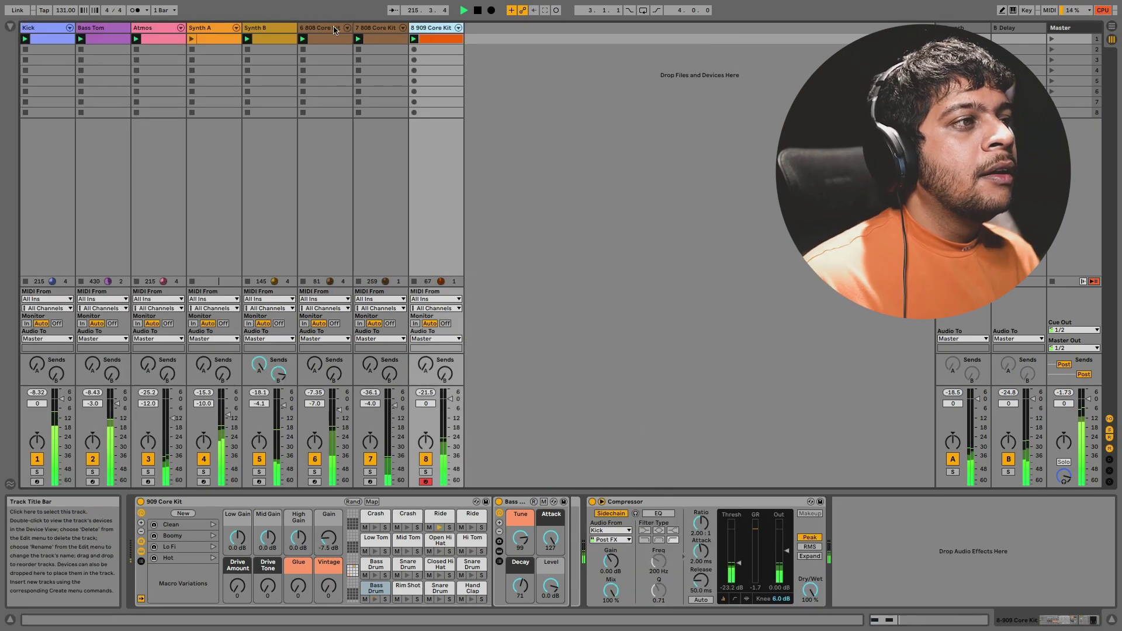
pyautogui.click(335, 31)
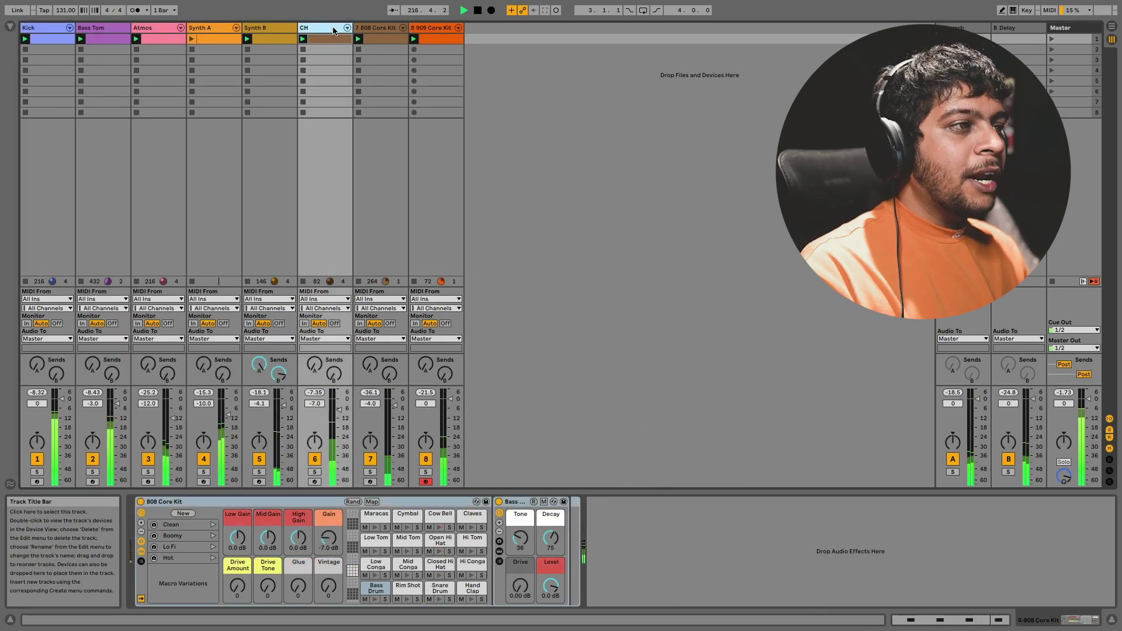
pyautogui.press('Right')
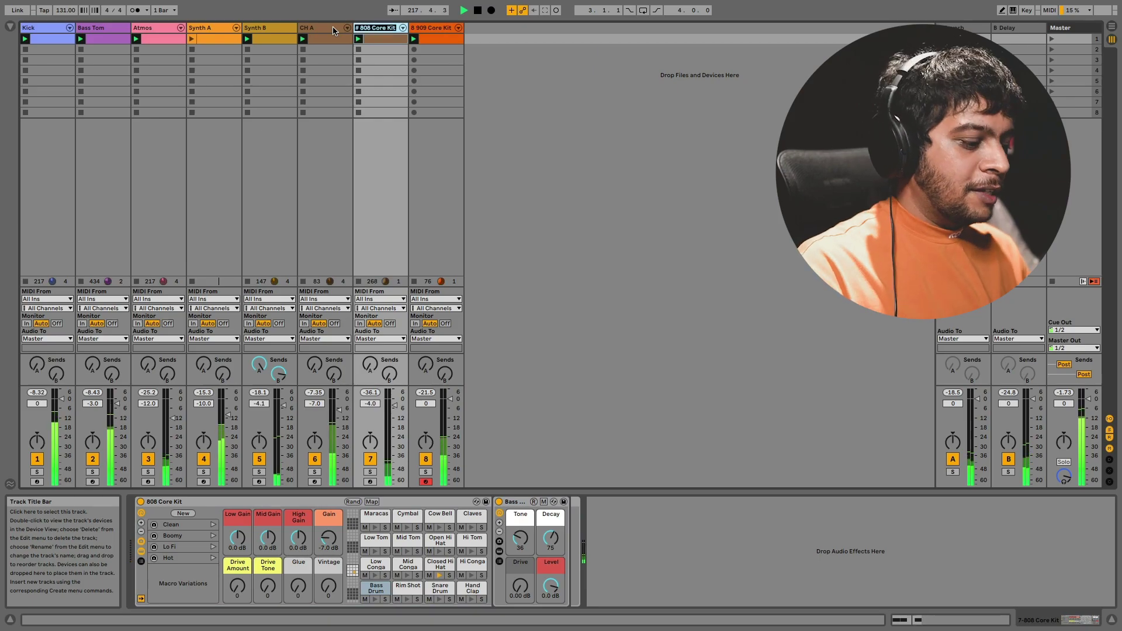
pyautogui.press('Right')
pyautogui.hotkey('ctrl', 'r')
pyautogui.write('R')
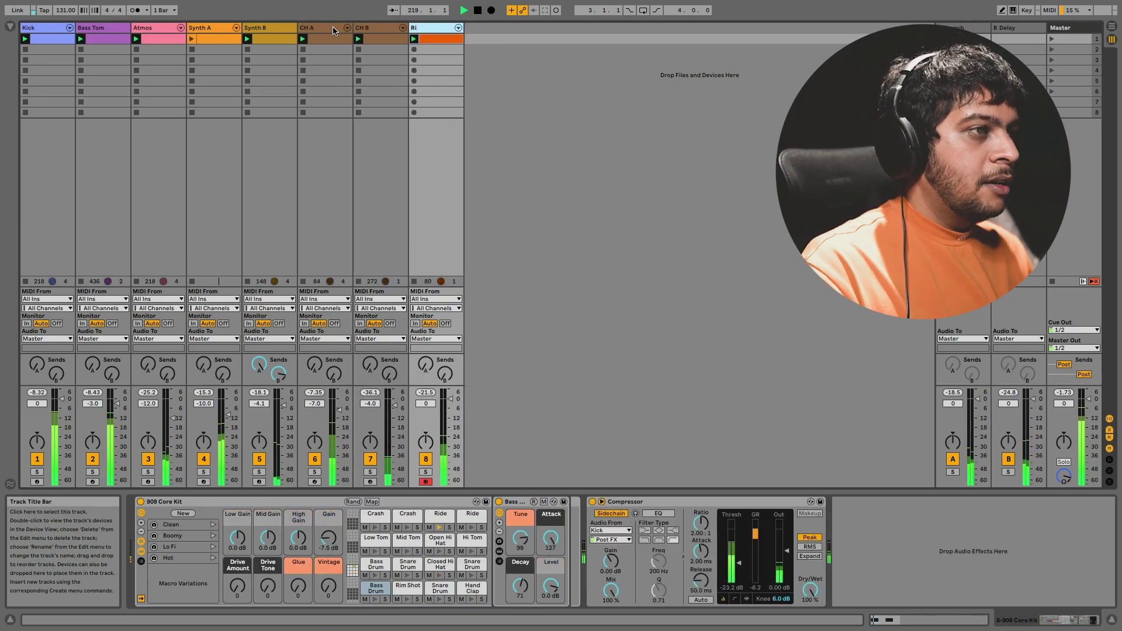
pyautogui.write('ide')
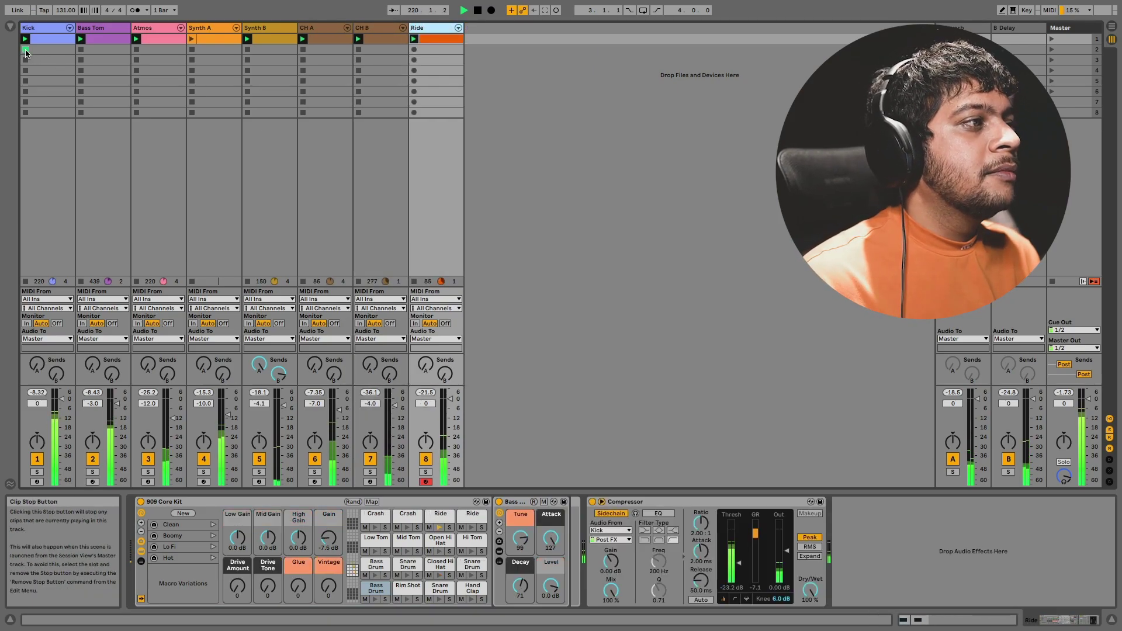
# Stop the CH A and CH B clips and relaunch the Kick clip.
pyautogui.click(345, 44)
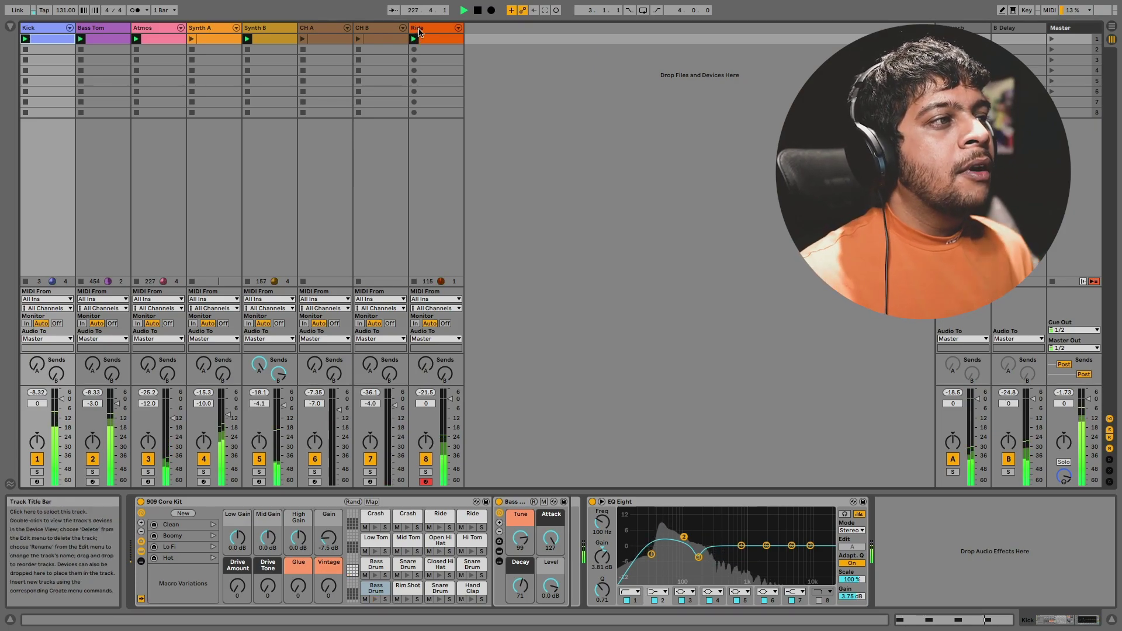
# Set Synth A's Auto Filter to 8.94 kHz cutoff and 42% resonance, with LFO amount 15.2 and a synced rate of 6.
pyautogui.click(206, 29)
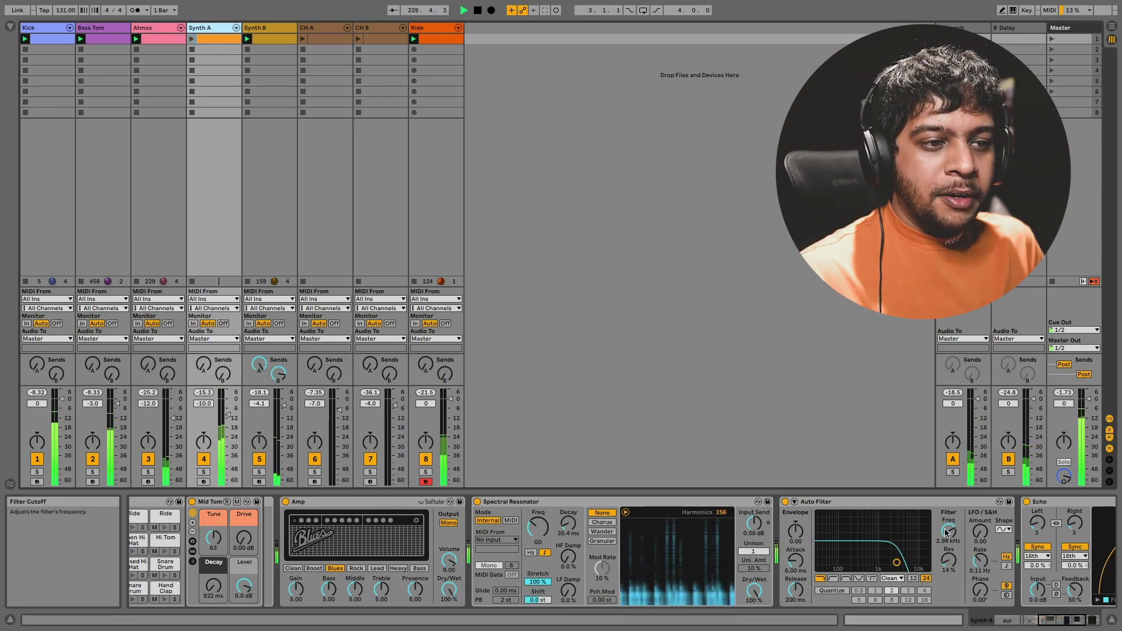
pyautogui.moveTo(949, 534); pyautogui.dragTo(949, 513)
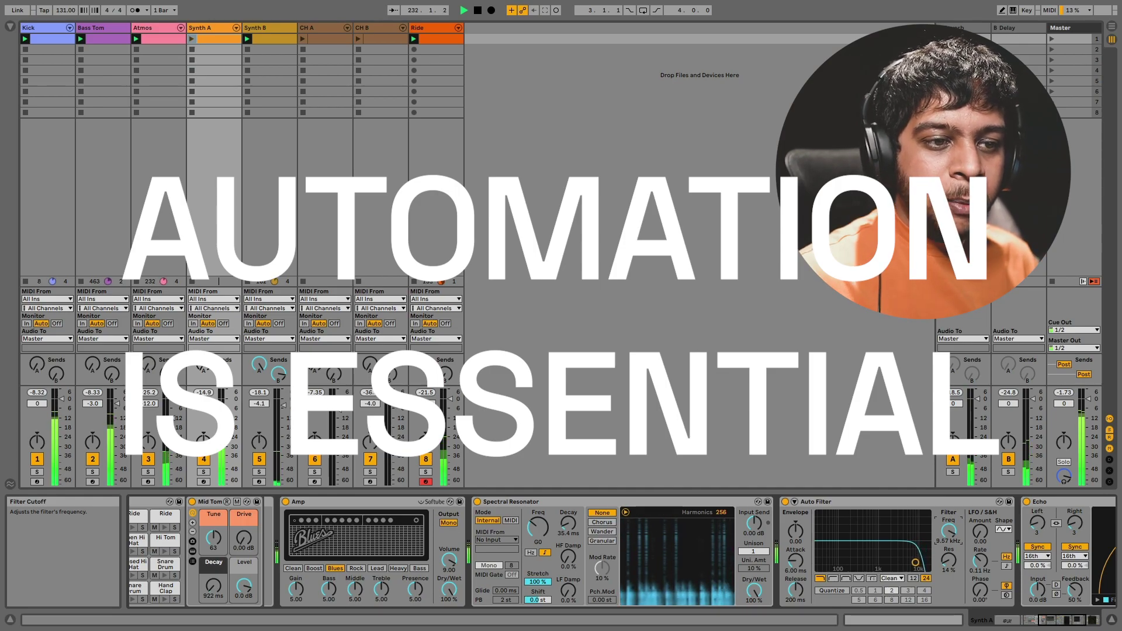
pyautogui.click(1007, 567)
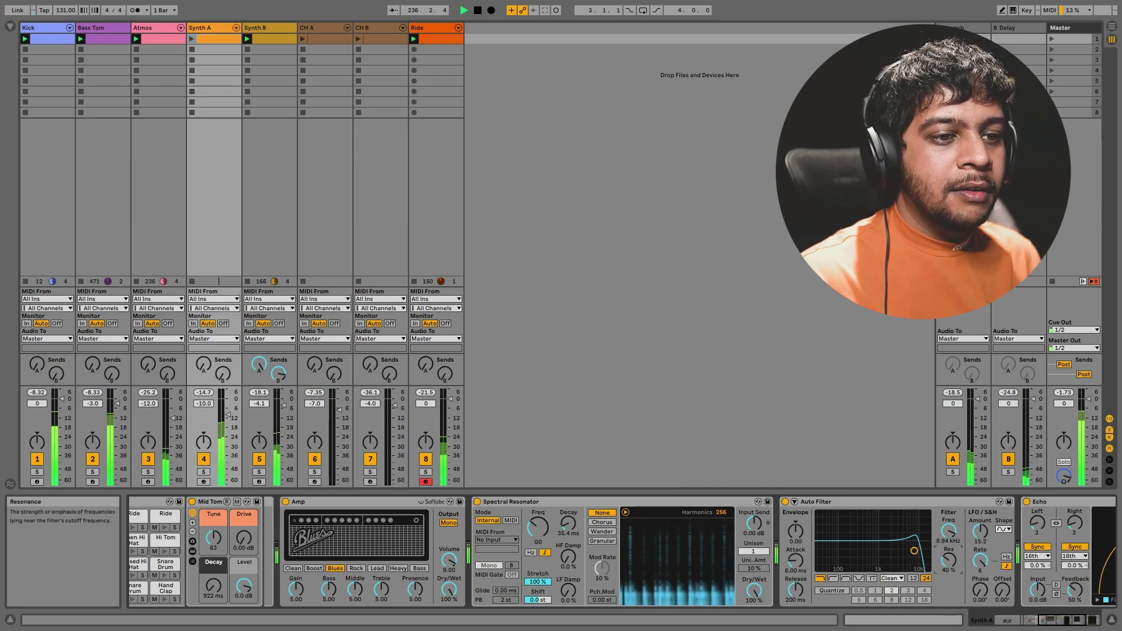
# Add an EQ Eight after the Echo on Synth A and low-cut it at 159 Hz with band 1.
pyautogui.hscroll(5, 906, 539)
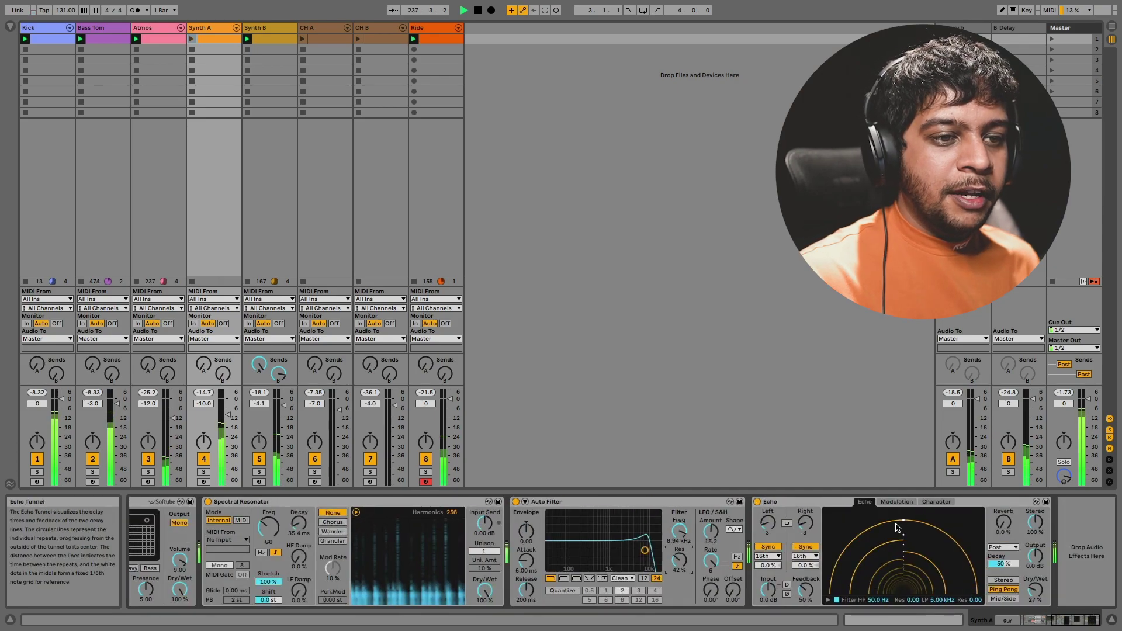
pyautogui.hotkey('ctrl', 'f')
pyautogui.write('eq')
pyautogui.doubleClick(130, 63)
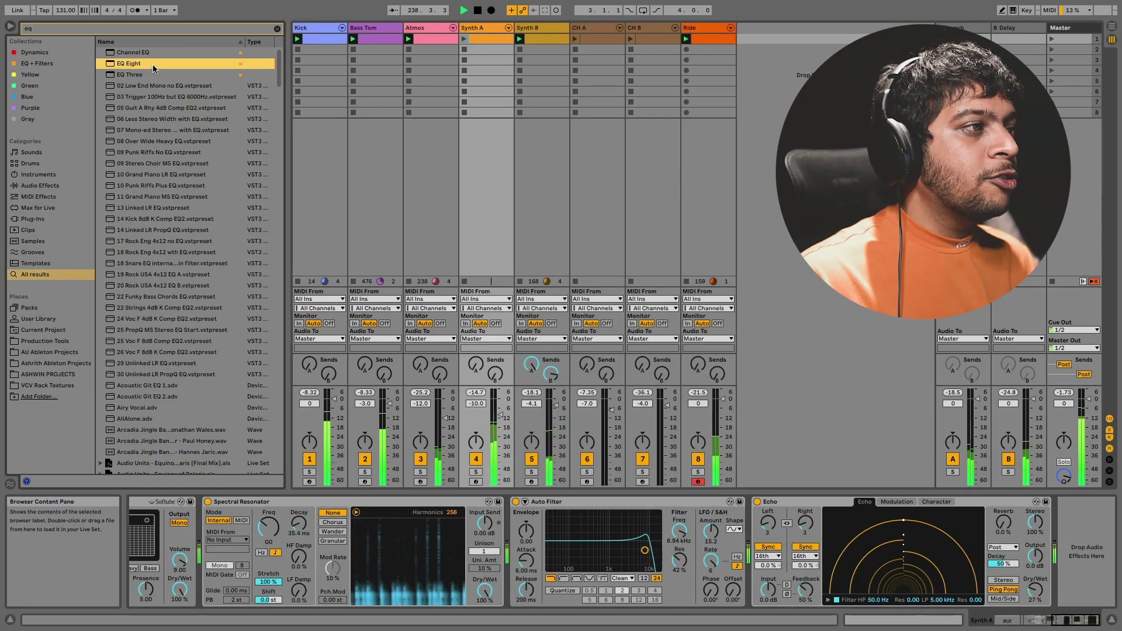
pyautogui.click(810, 599)
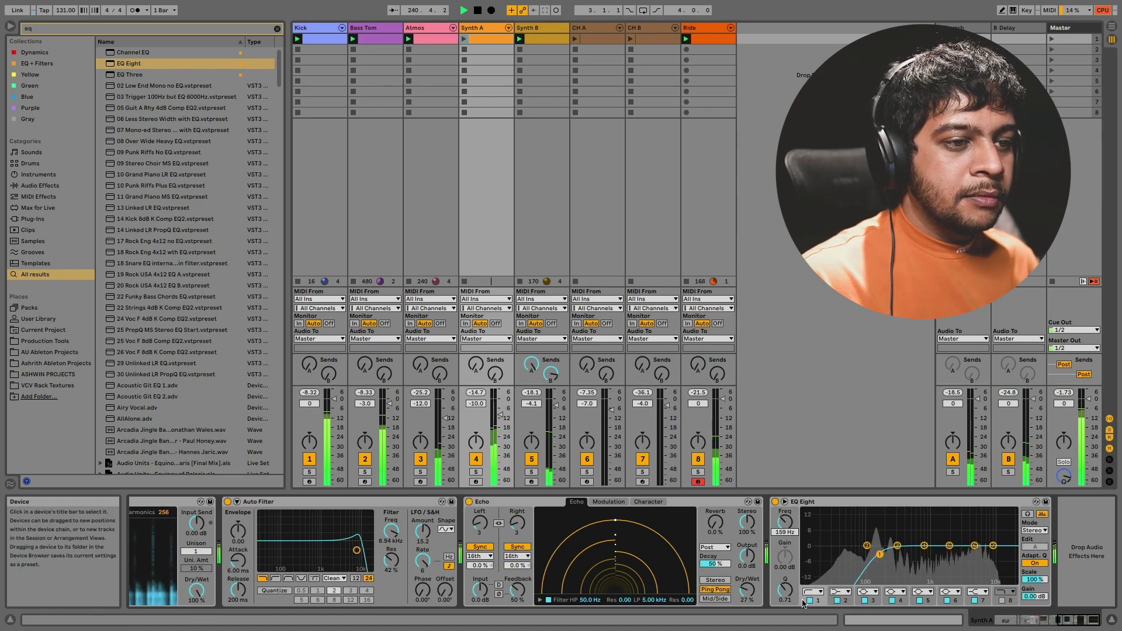
# Lower Synth A's EQ Eight low cut to 115 Hz and set its Spectral Resonator decay time to 65.3 ms.
pyautogui.click(811, 591)
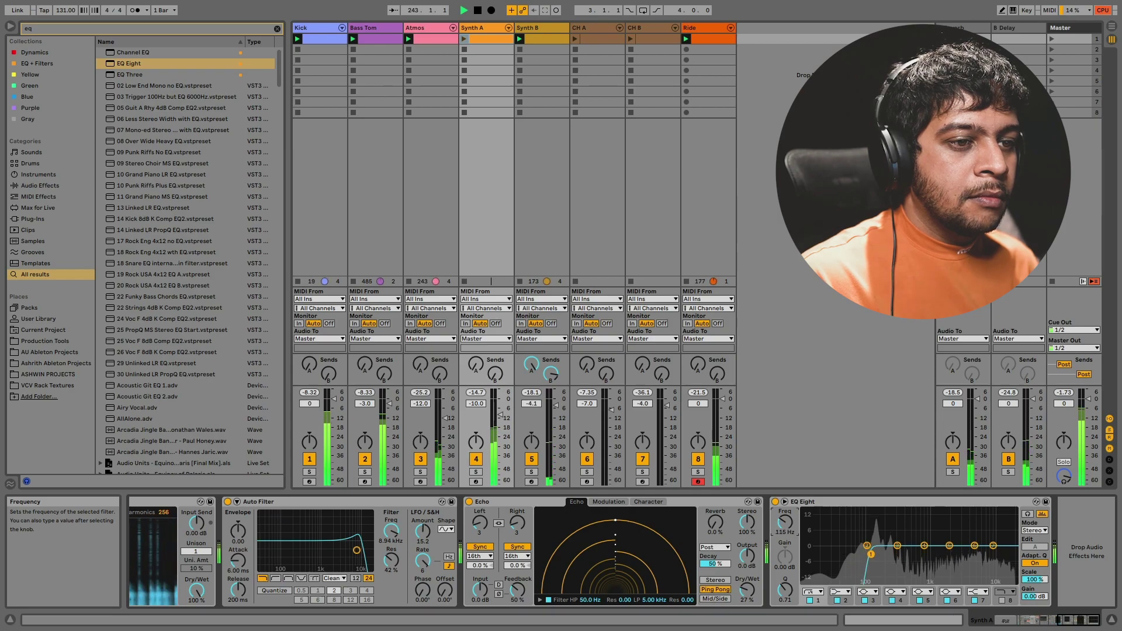
pyautogui.click(479, 393)
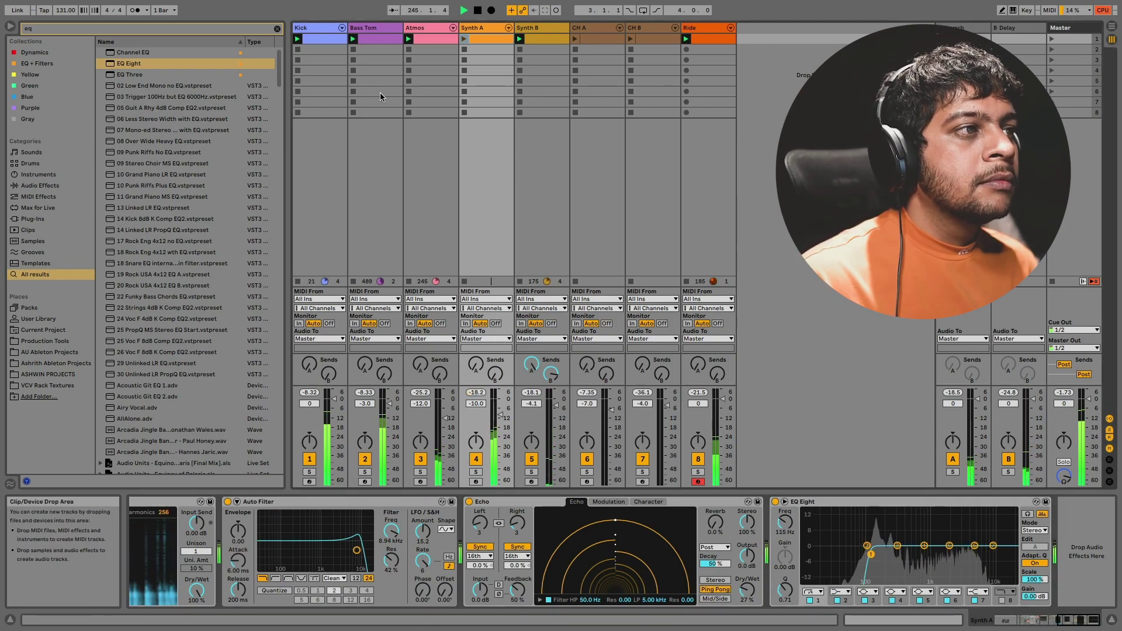
pyautogui.click(477, 27)
pyautogui.hscroll(-5, 330, 527)
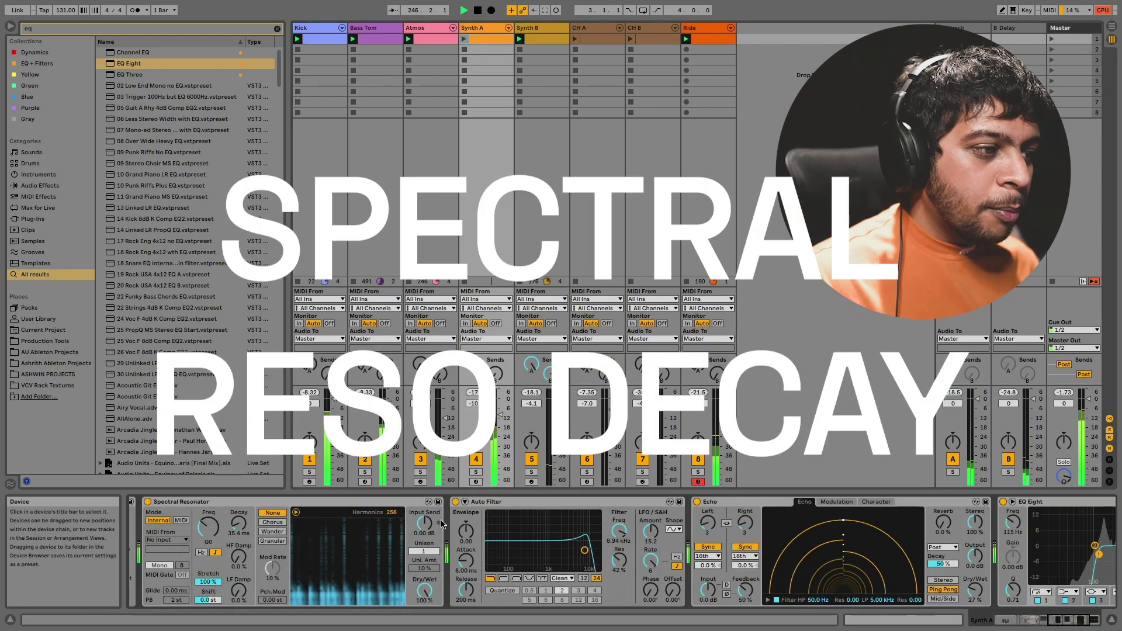
pyautogui.moveTo(326, 525); pyautogui.dragTo(326, 519)
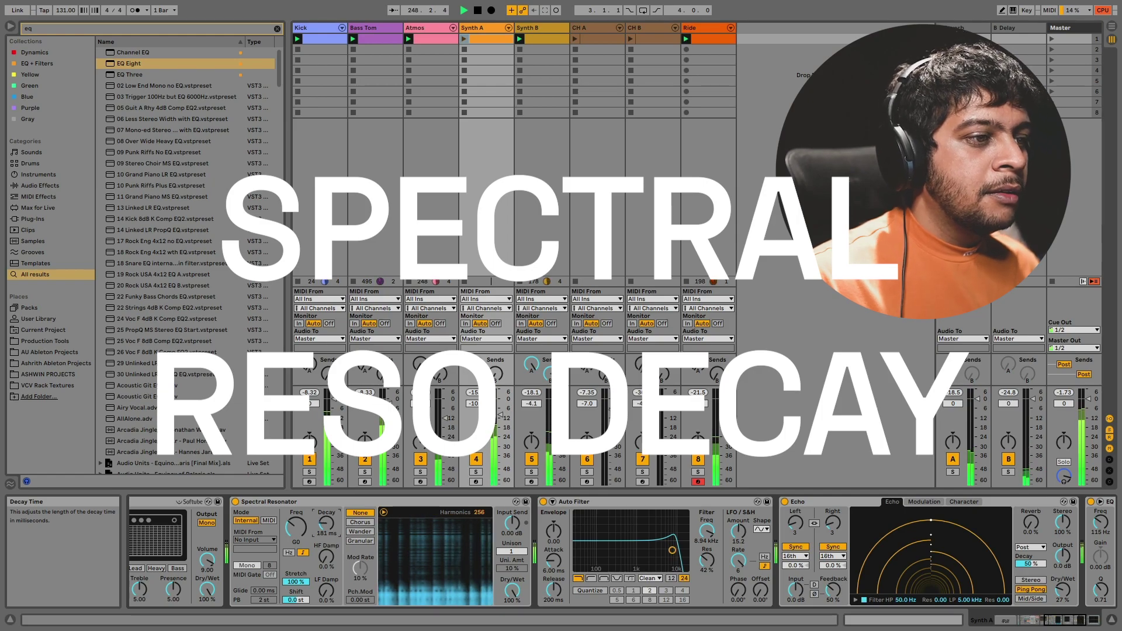
pyautogui.moveTo(327, 525); pyautogui.dragTo(326, 530)
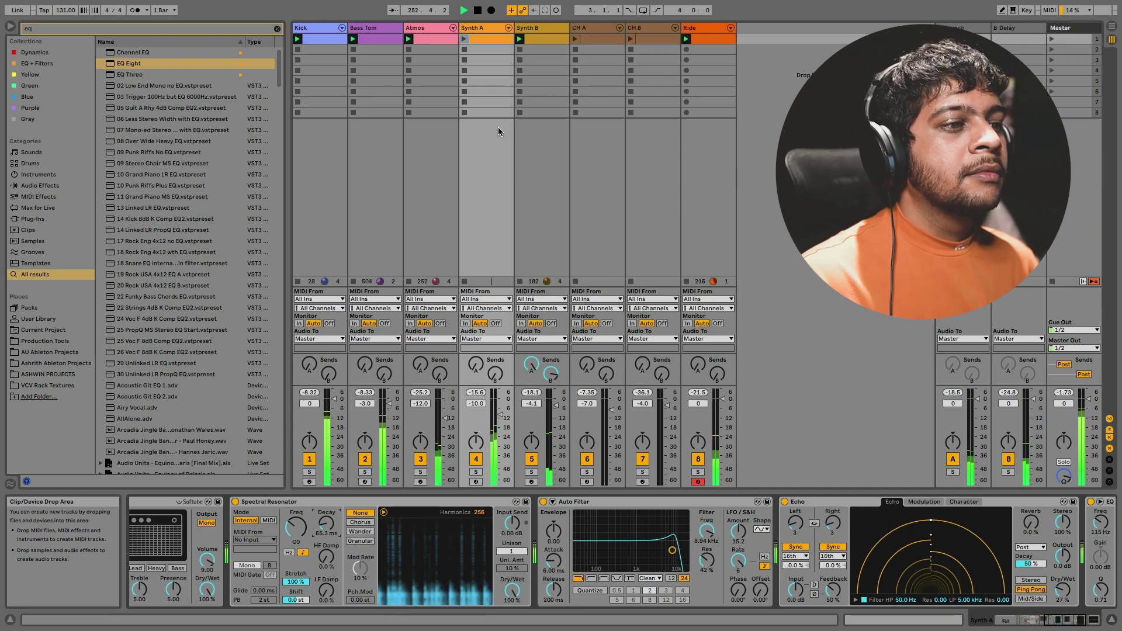
# Relaunch the CH A and Kick clips, and set CH A's volume to -4.0 dB and its reverb send to -3.7 dB.
pyautogui.hotkey('ctrl', 'alt', 'b')
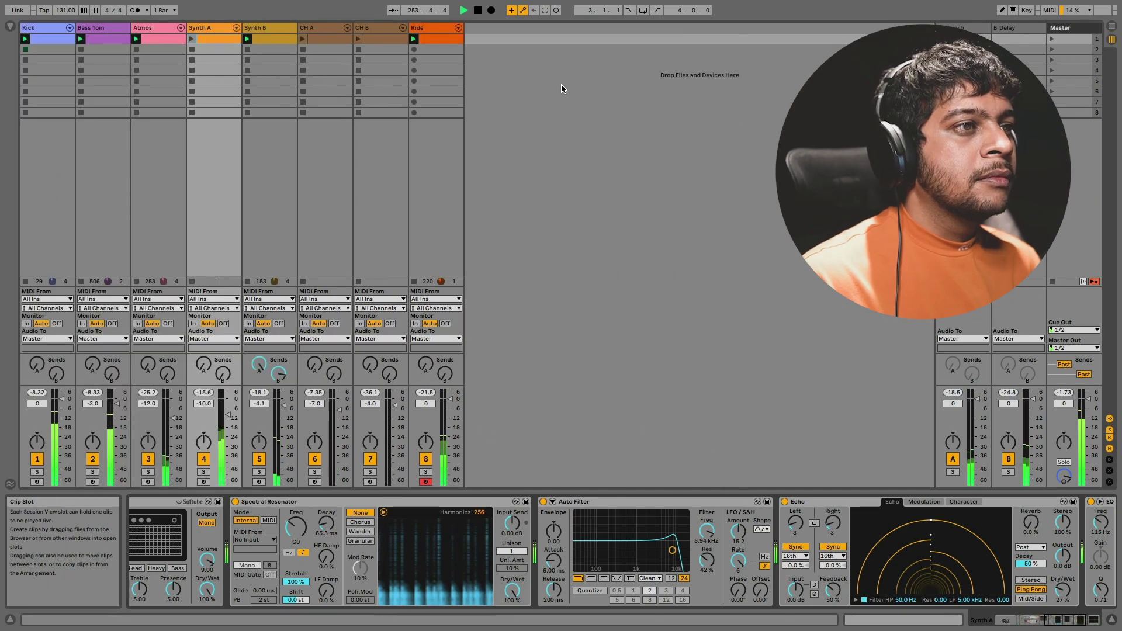
pyautogui.click(303, 40)
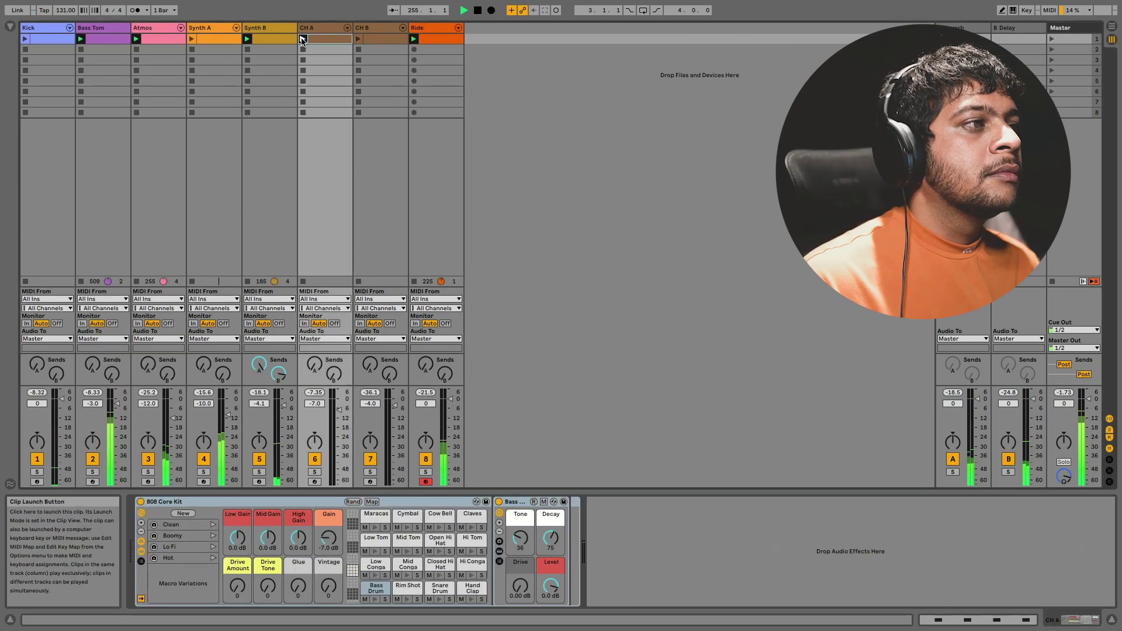
pyautogui.click(24, 42)
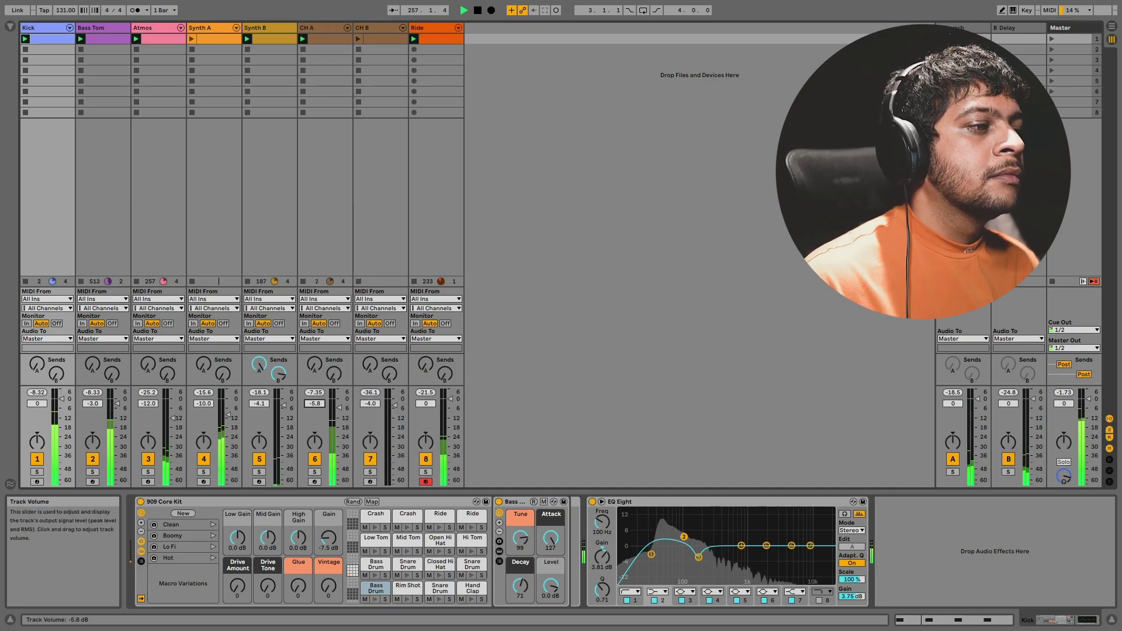
pyautogui.moveTo(315, 403); pyautogui.dragTo(320, 342)
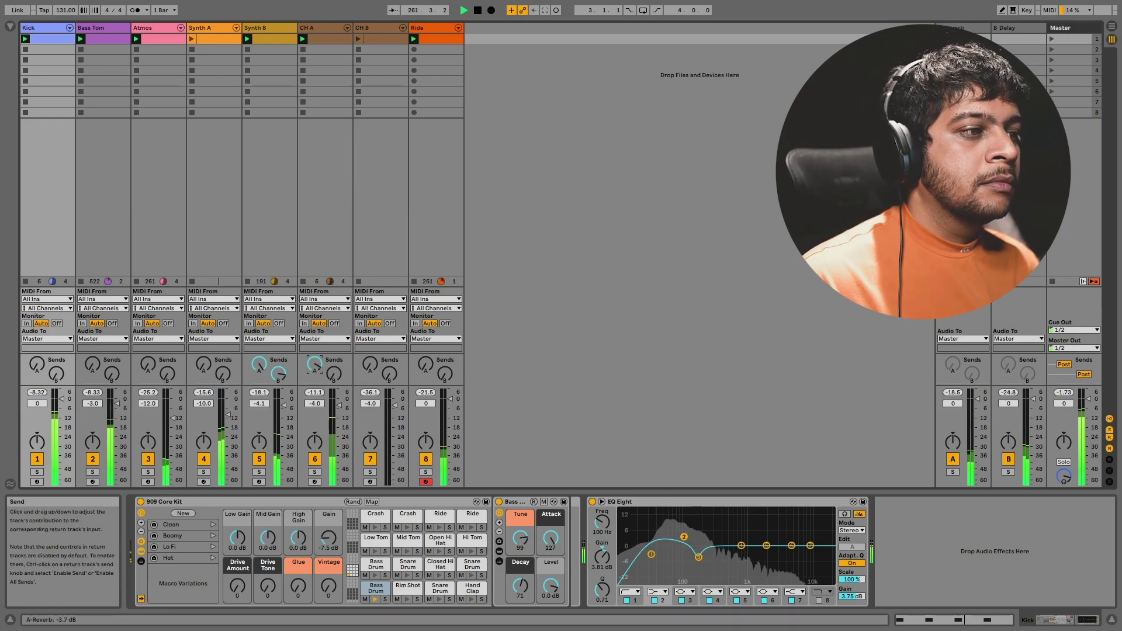
# Launch the CH B clip and set the CH B track volume to 0 dB.
pyautogui.click(360, 41)
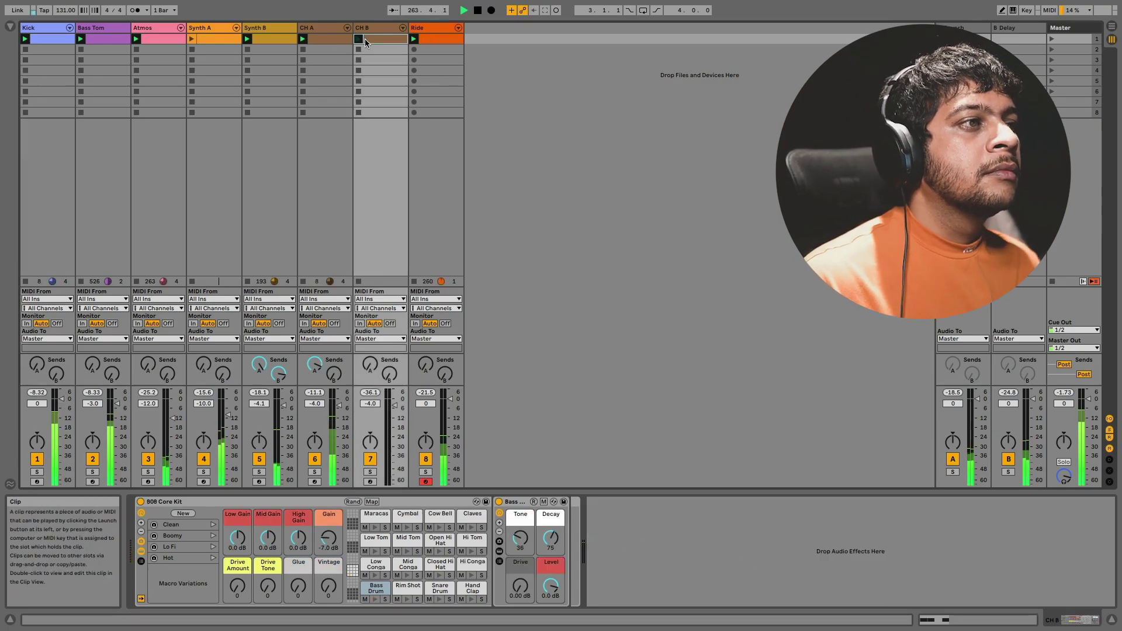
pyautogui.click(329, 27)
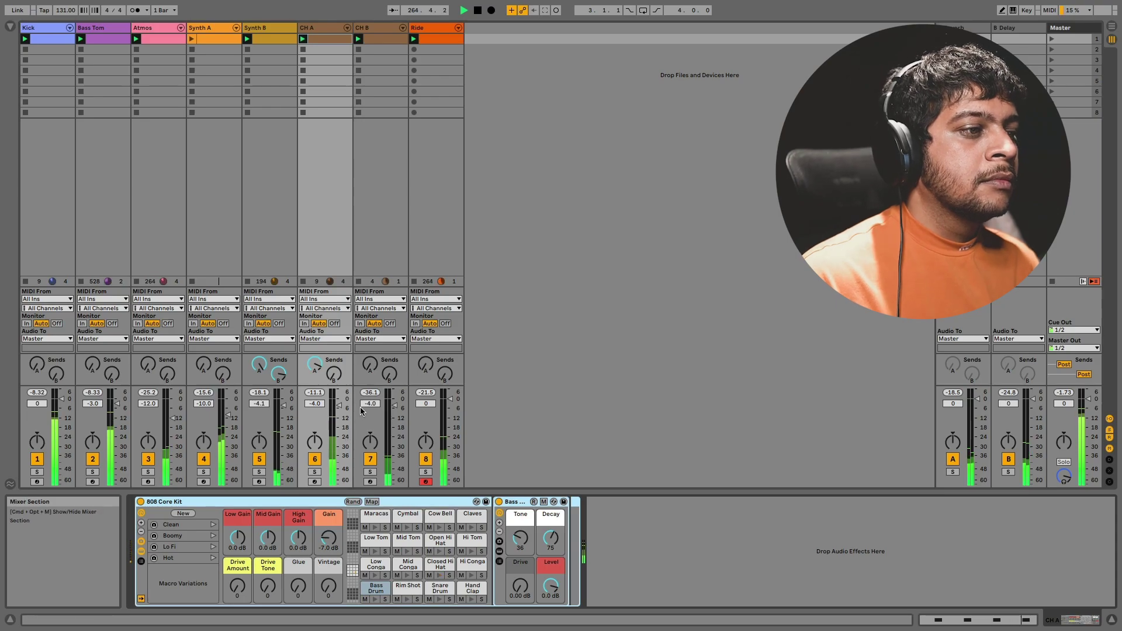
pyautogui.moveTo(370, 403); pyautogui.dragTo(370, 389)
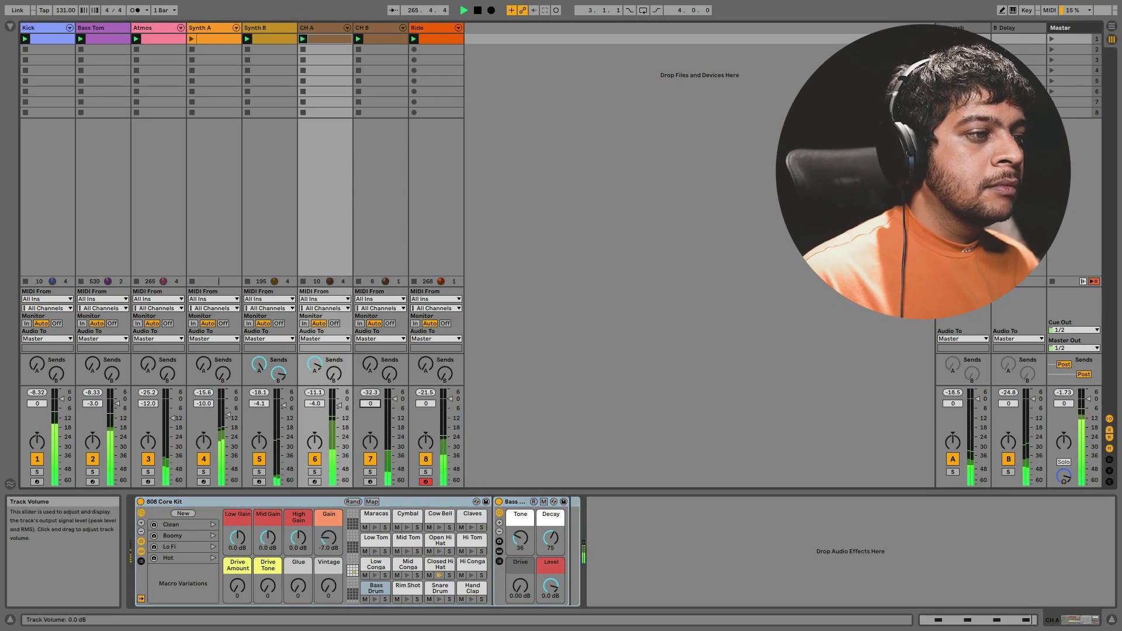
# Set the velocity of all Closed Hi Hat notes in the CH B clip to 20 and reset the track's peak level.
pyautogui.doubleClick(373, 40)
pyautogui.moveTo(414, 414)
pyautogui.mouseDown()
pyautogui.moveTo(551, 438)
pyautogui.moveTo(553, 427)
pyautogui.mouseUp()
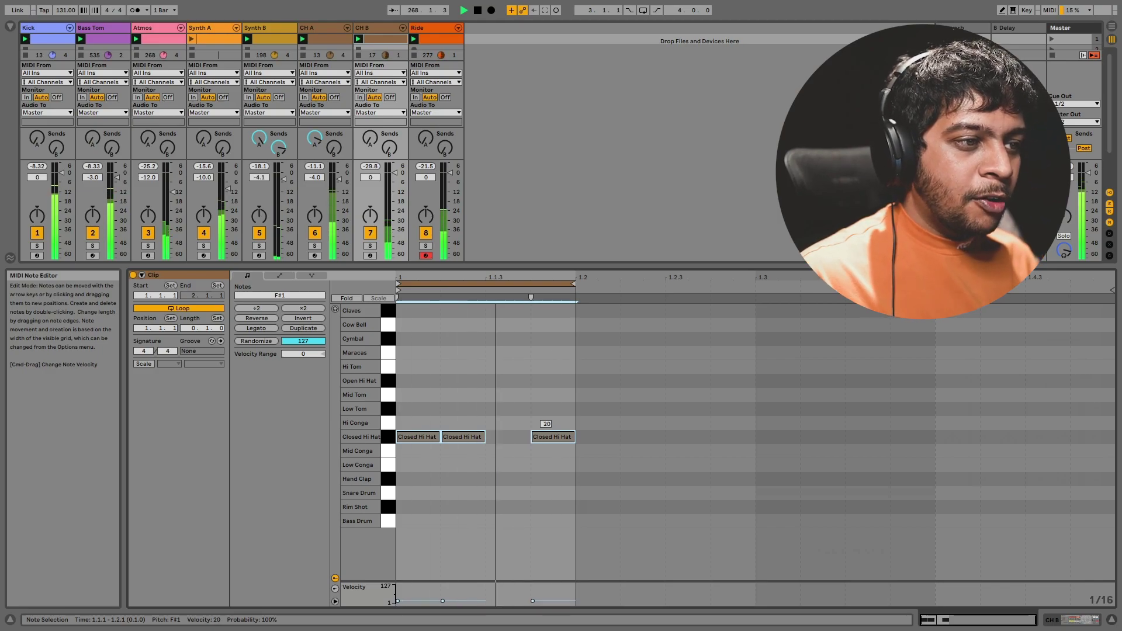
pyautogui.click(370, 166)
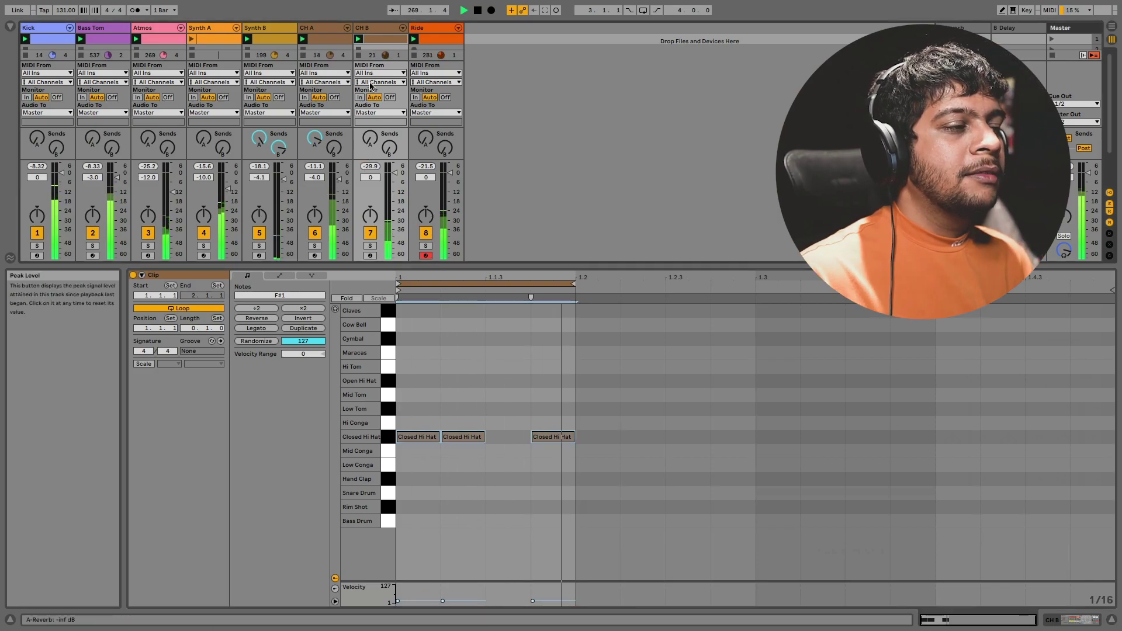
pyautogui.doubleClick(374, 27)
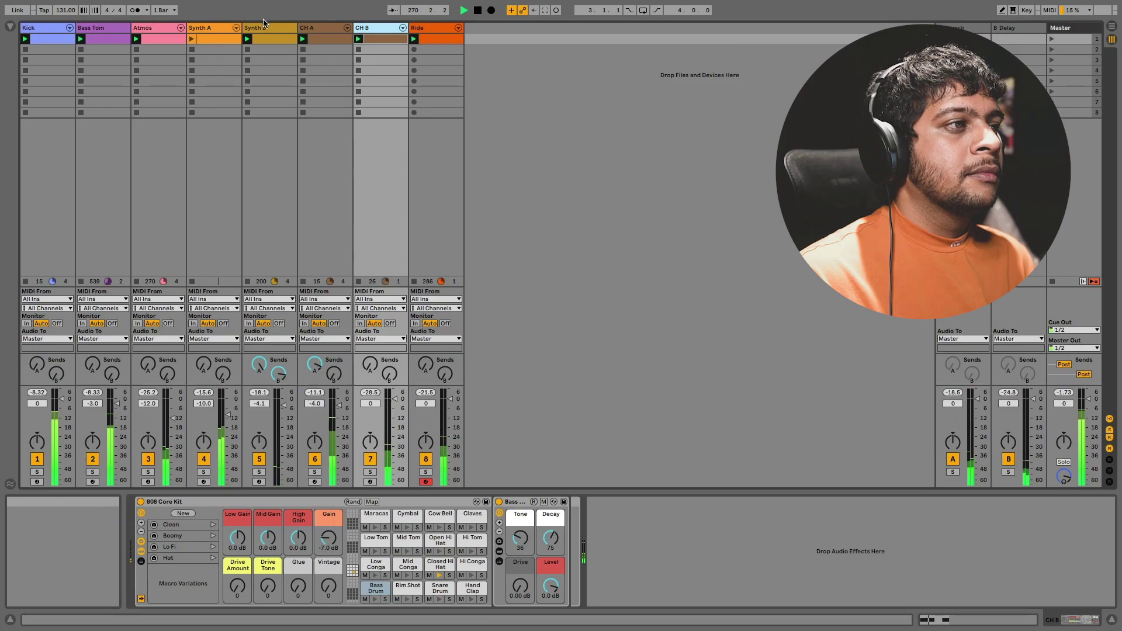
# Insert a new MIDI track after the Ride track.
pyautogui.click(266, 27)
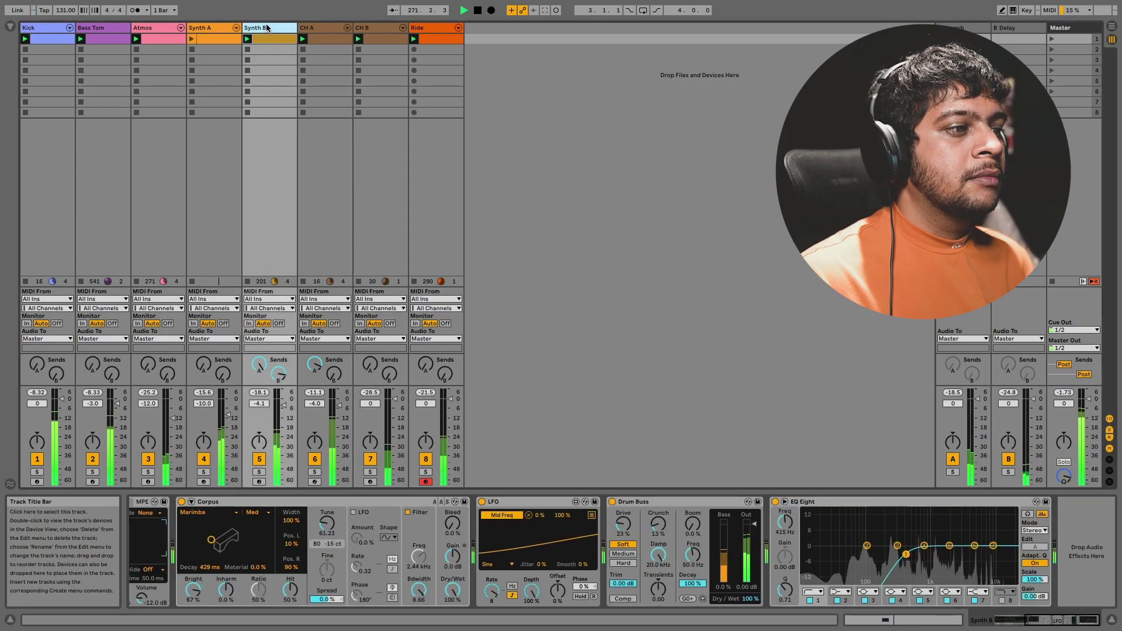
pyautogui.rightClick(491, 60)
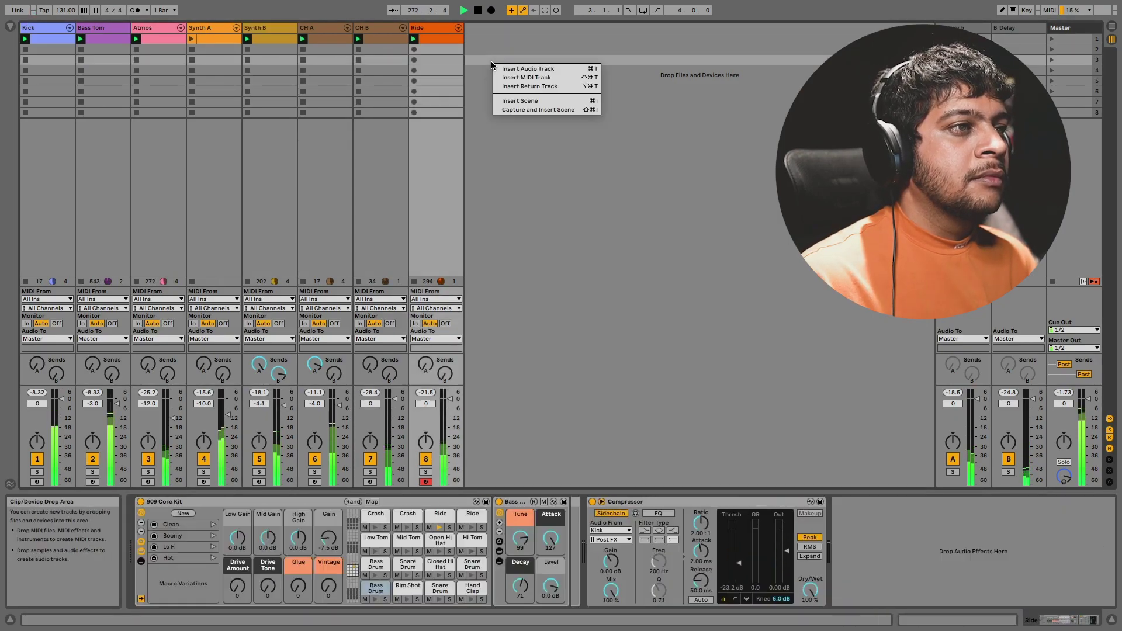
pyautogui.press('Return')
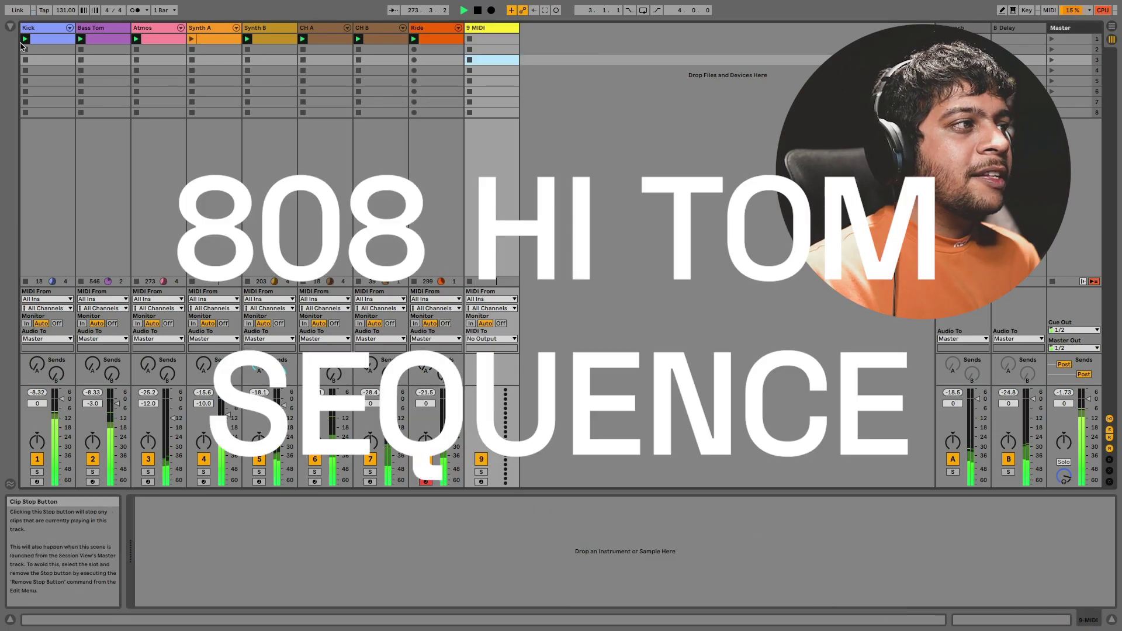
# Show the browser, search the Drums category for "808 tom" and expand the Tom folder under Drum Hits.
pyautogui.click(10, 26)
pyautogui.click(277, 29)
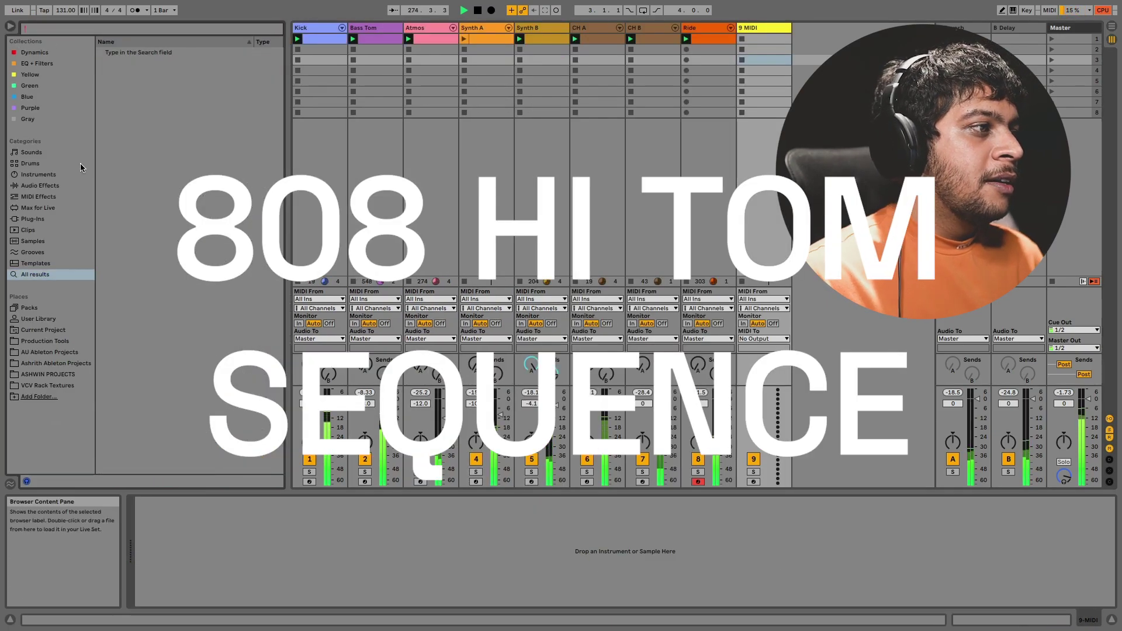
pyautogui.click(31, 163)
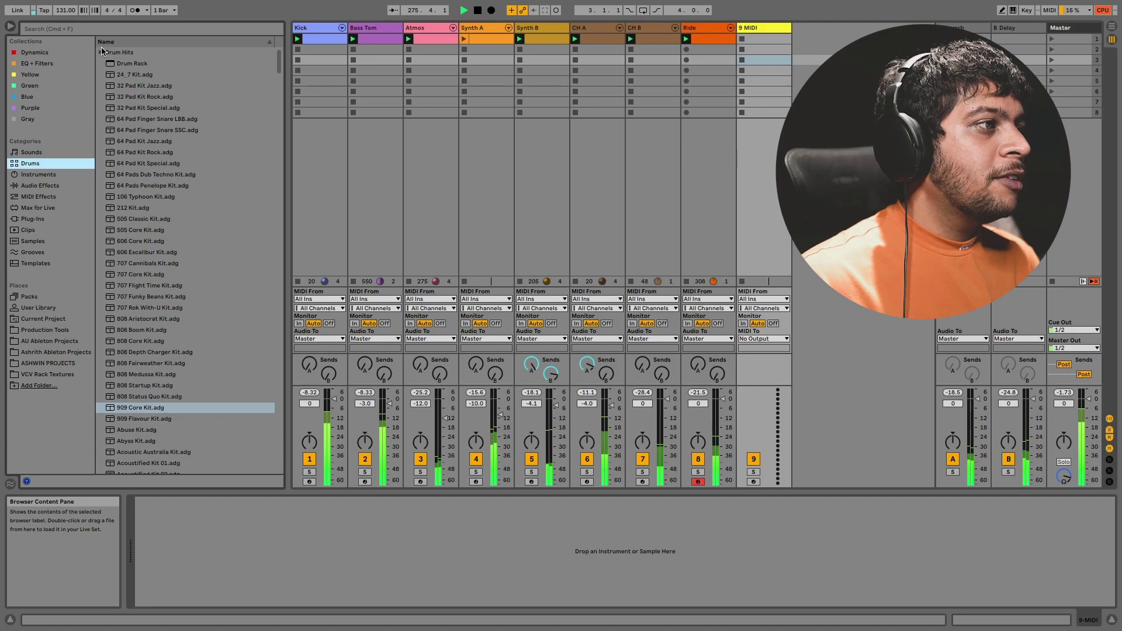
pyautogui.click(102, 52)
pyautogui.click(137, 31)
pyautogui.write('808')
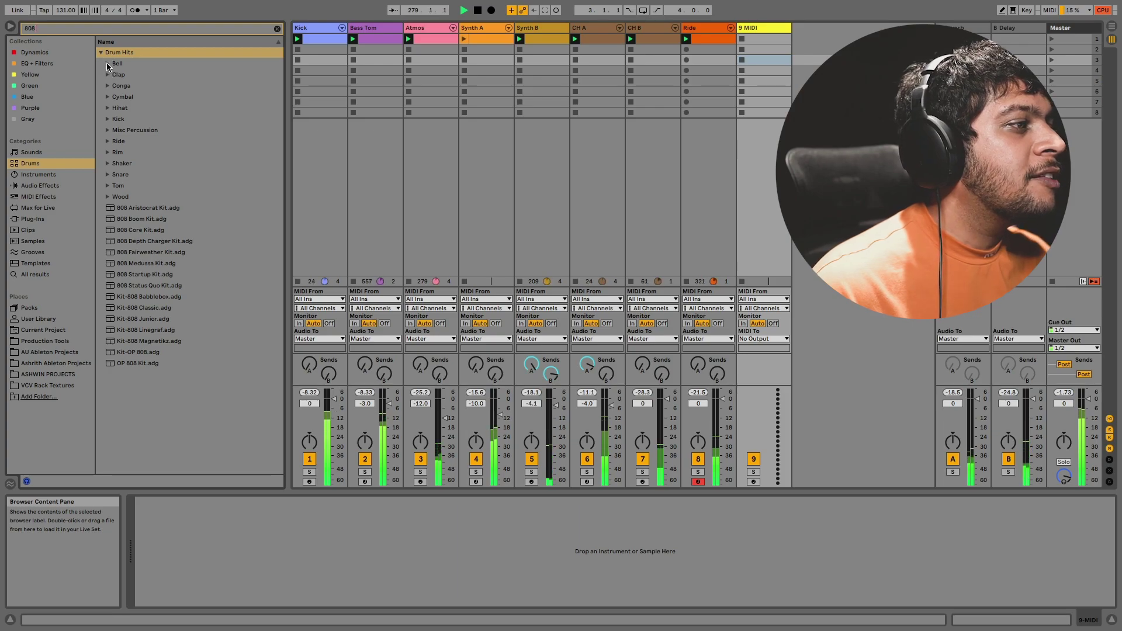
pyautogui.write(' tom')
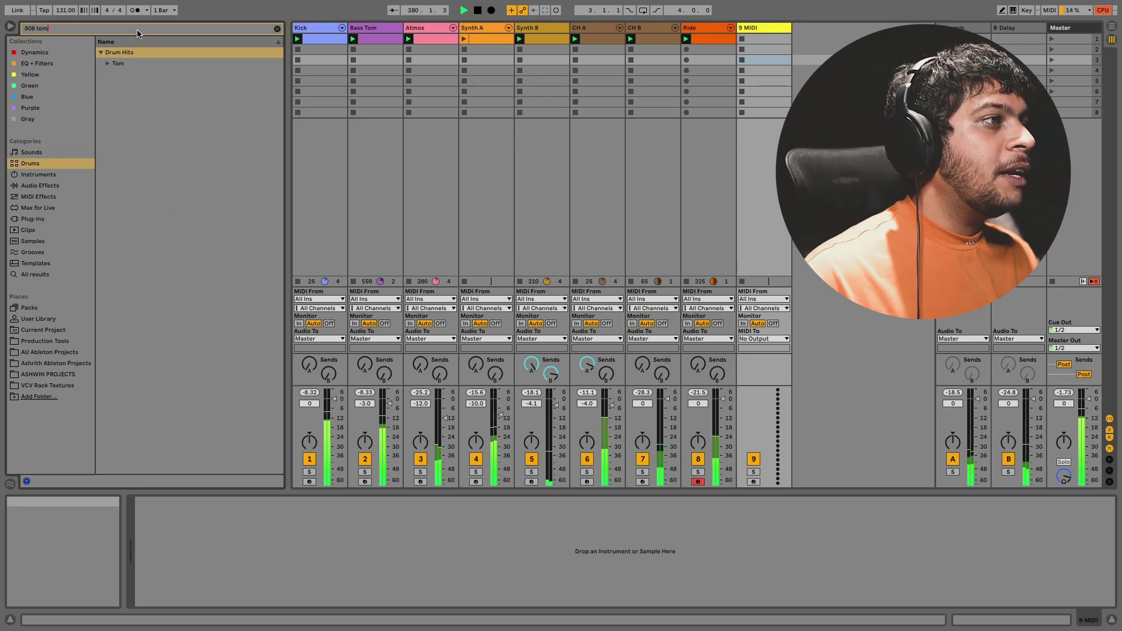
pyautogui.click(108, 64)
# Audition the 808 high tom samples and load Tom 808 Hi.aif onto the new MIDI track.
pyautogui.click(178, 86)
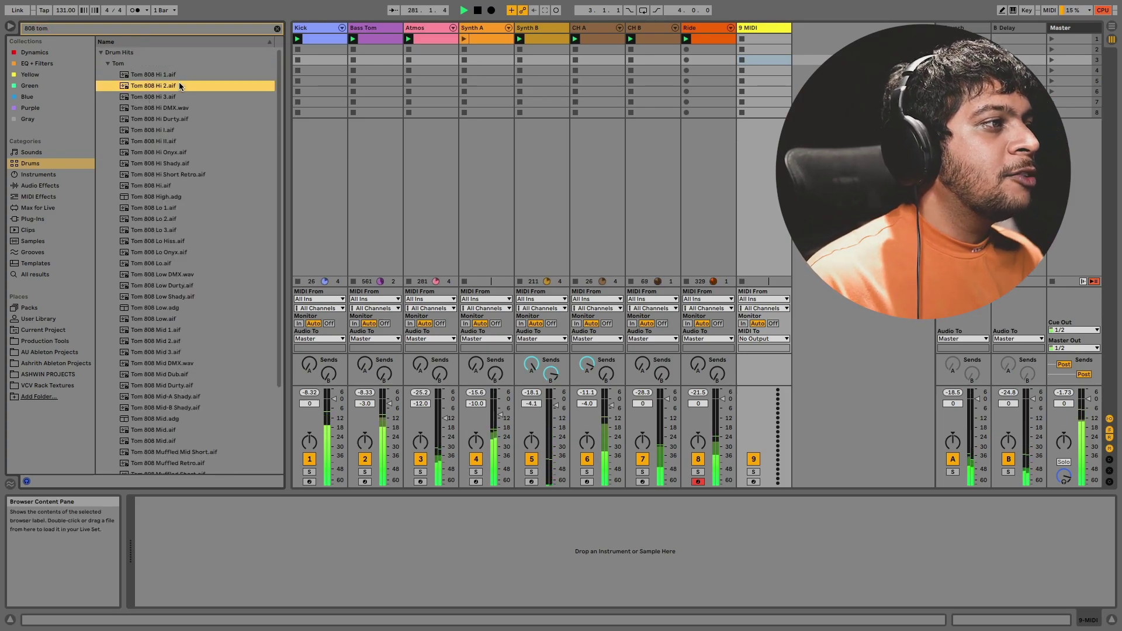
pyautogui.press('Up')
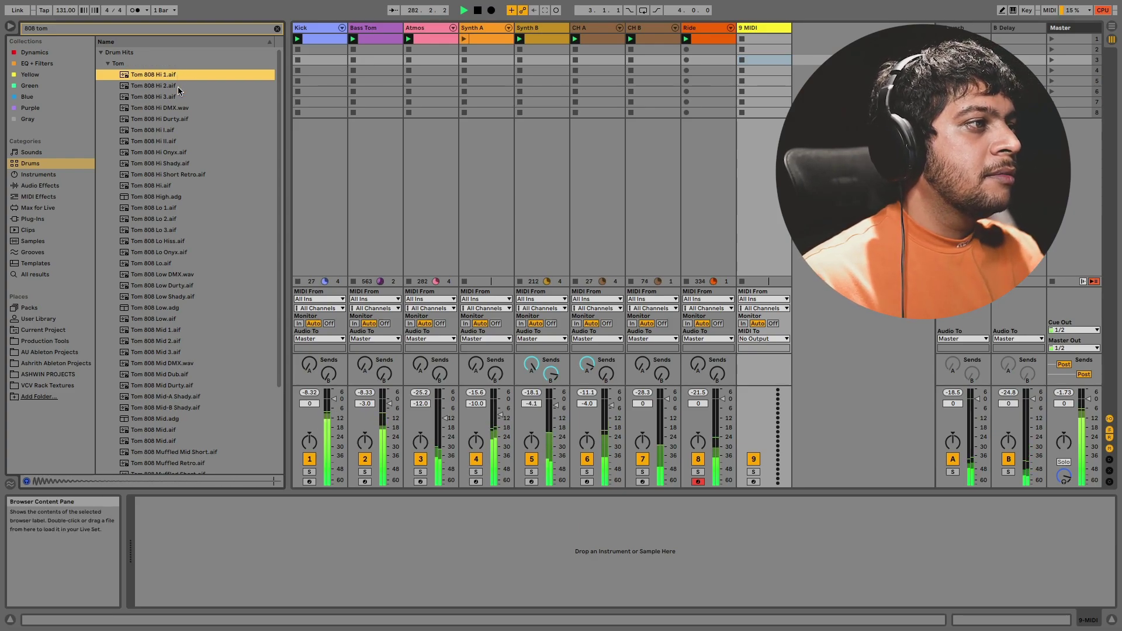
pyautogui.press('Down')
pyautogui.press('Down')
pyautogui.press('Up')
pyautogui.press('Up')
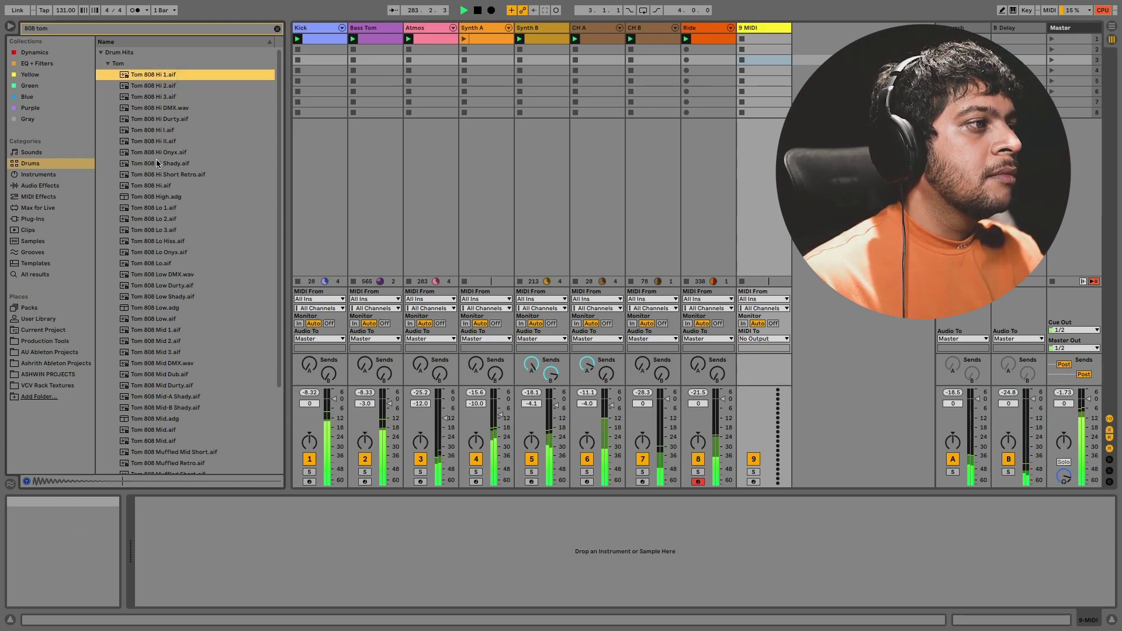
pyautogui.click(162, 132)
pyautogui.click(185, 141)
pyautogui.click(176, 186)
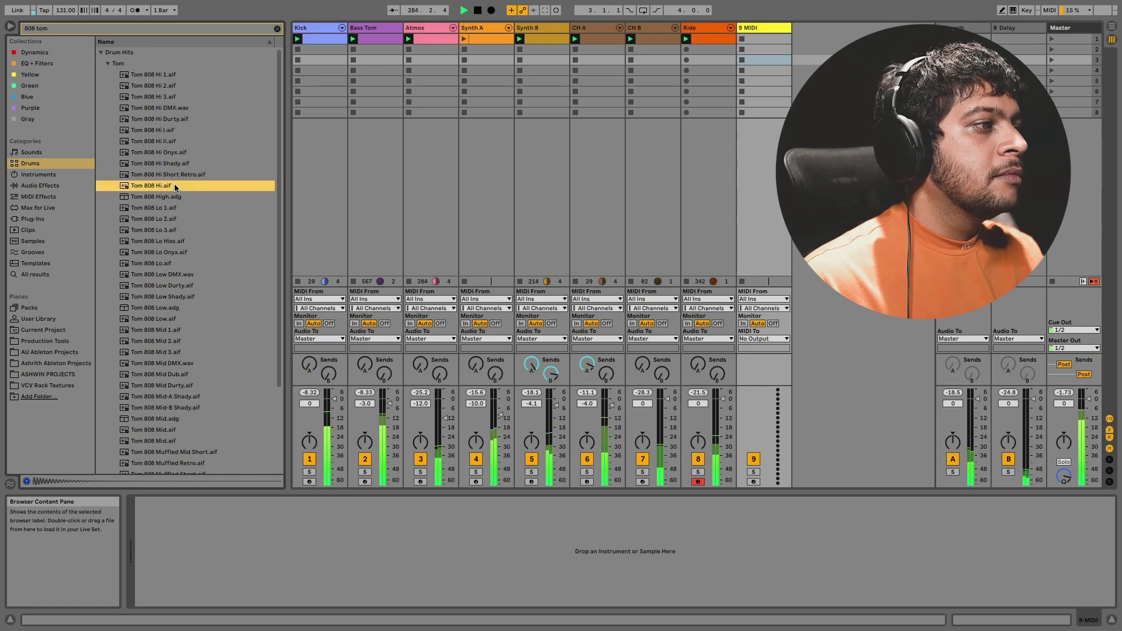
pyautogui.press('Down')
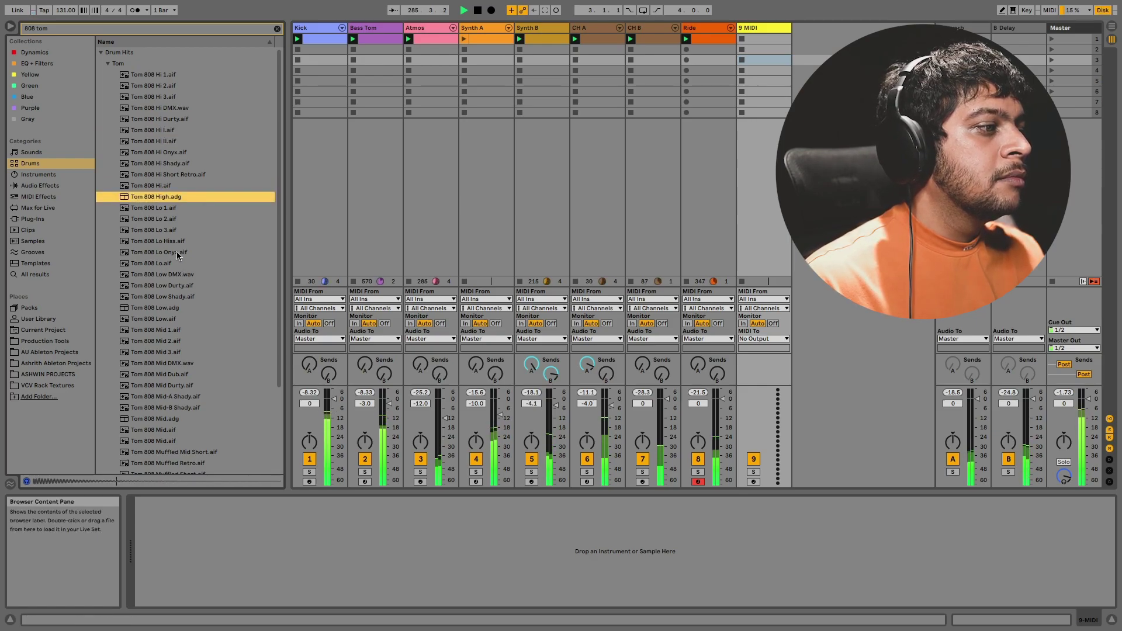
pyautogui.press('Up')
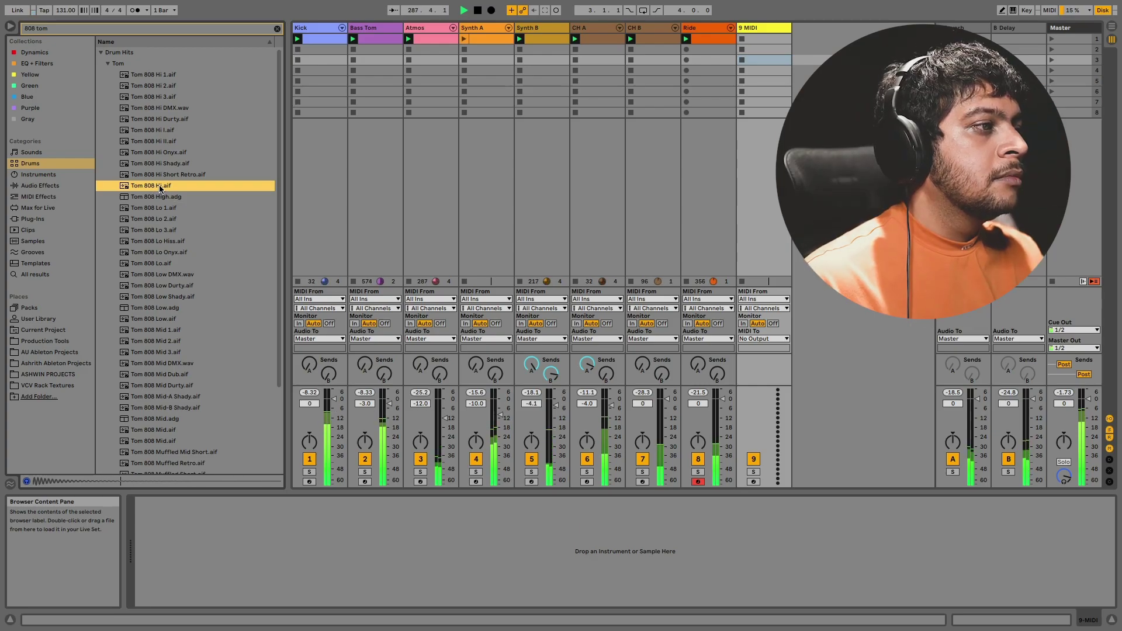
pyautogui.press('Return')
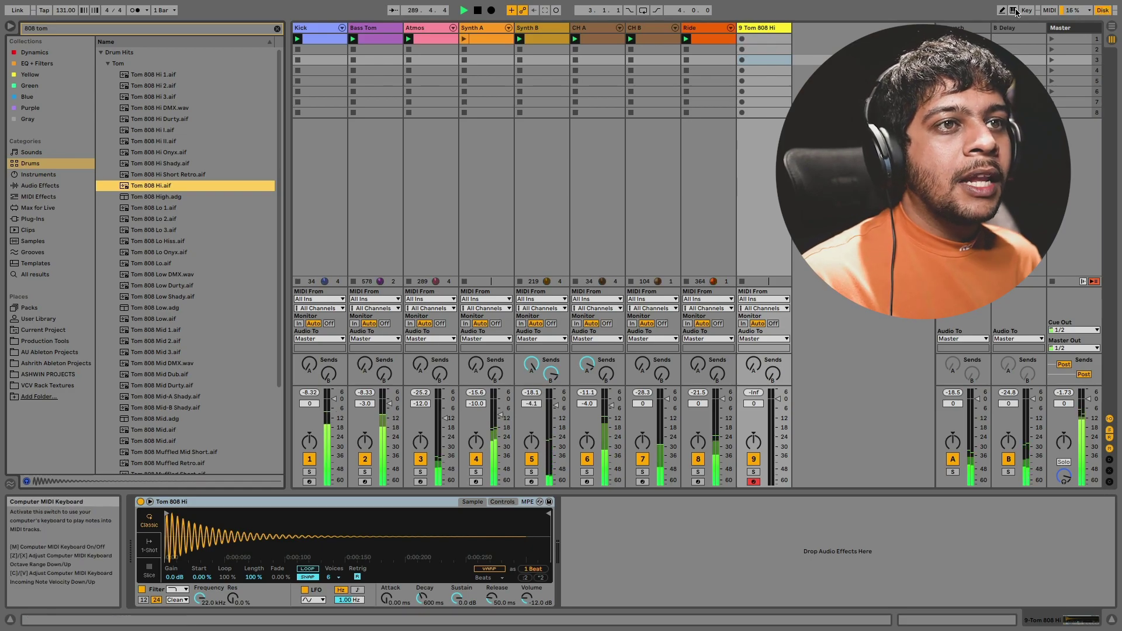
# Set the Tom 808 Hi track to -6.9 dB and record a C3 tom pattern into its first clip slot.
pyautogui.click(754, 28)
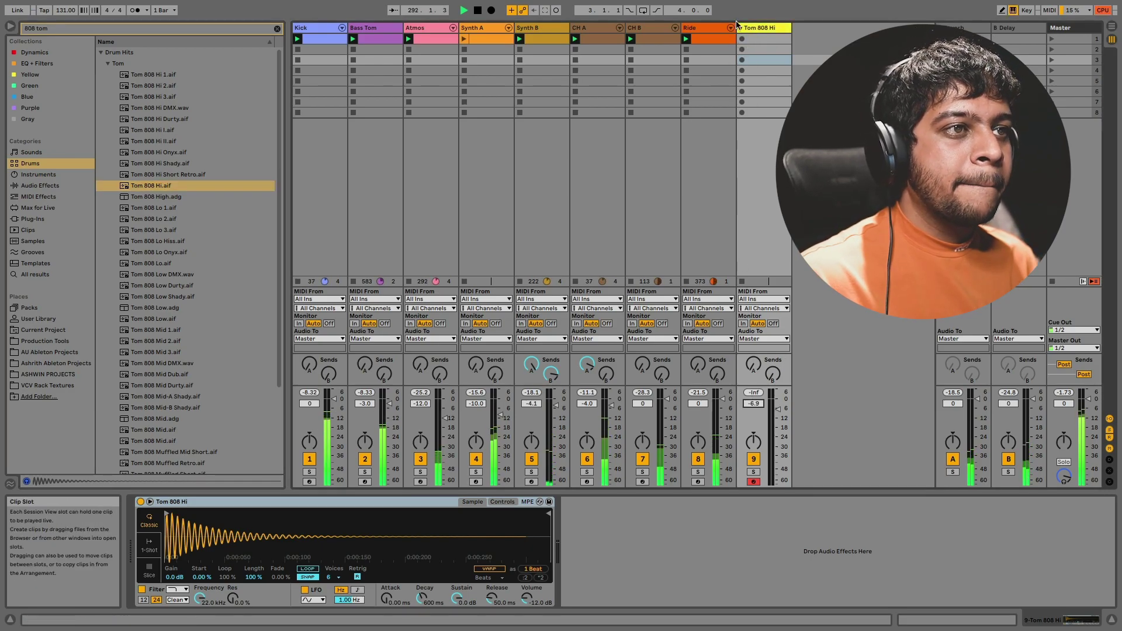
pyautogui.click(743, 39)
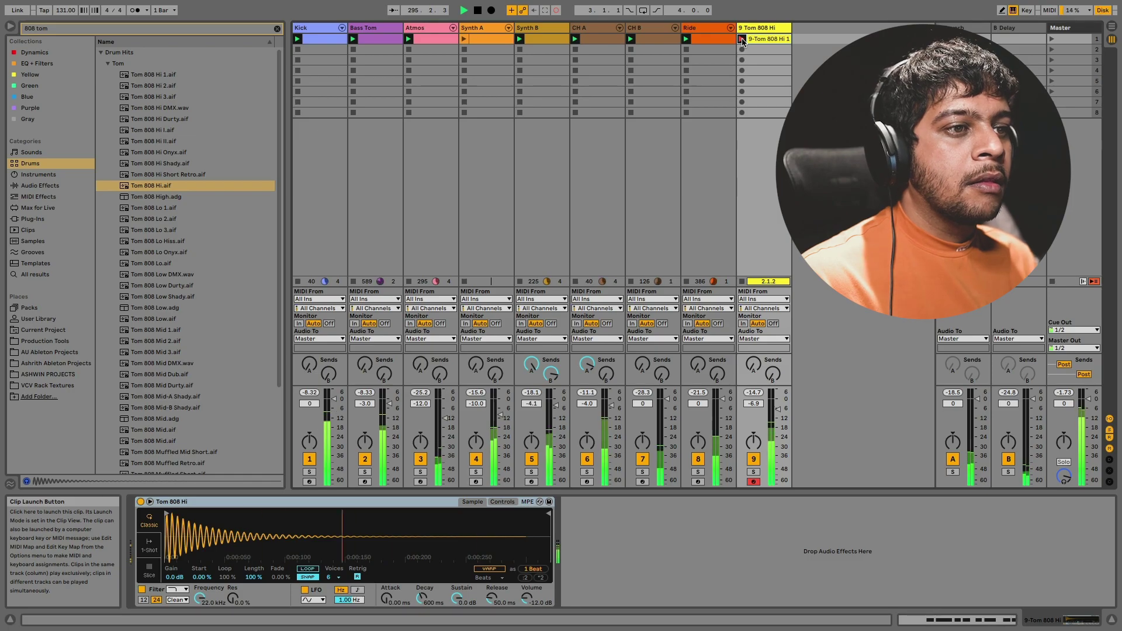
pyautogui.click(742, 40)
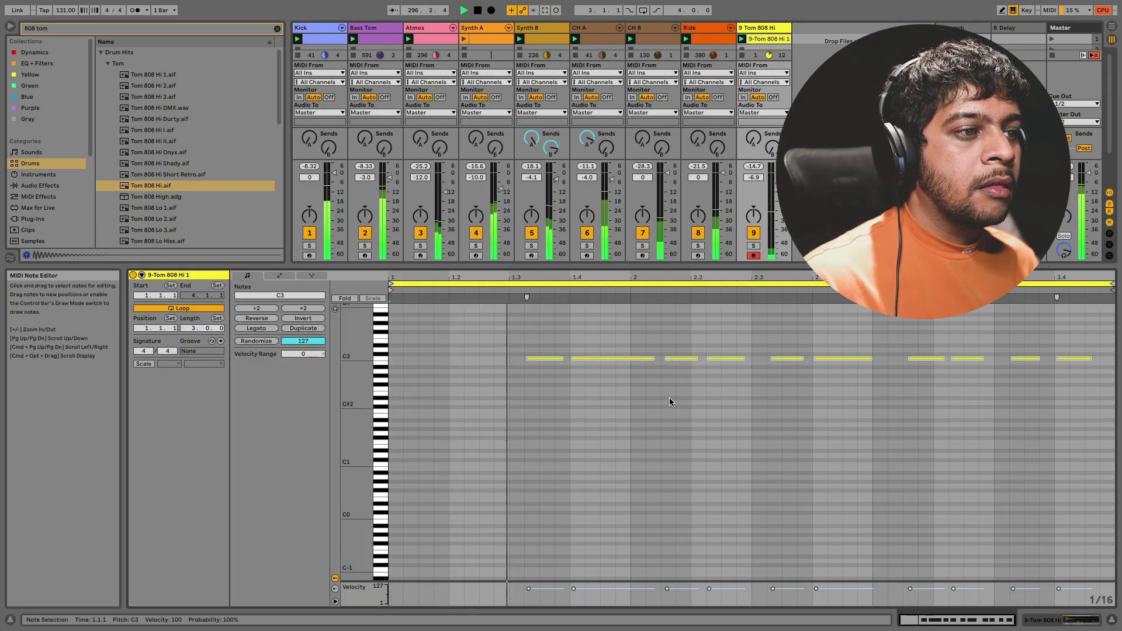
# Loop only the second bar of the recorded tom clip and quantize all its notes.
pyautogui.moveTo(631, 318); pyautogui.dragTo(872, 331)
pyautogui.press('super+l')
pyautogui.press('super+a')
pyautogui.click(798, 326)
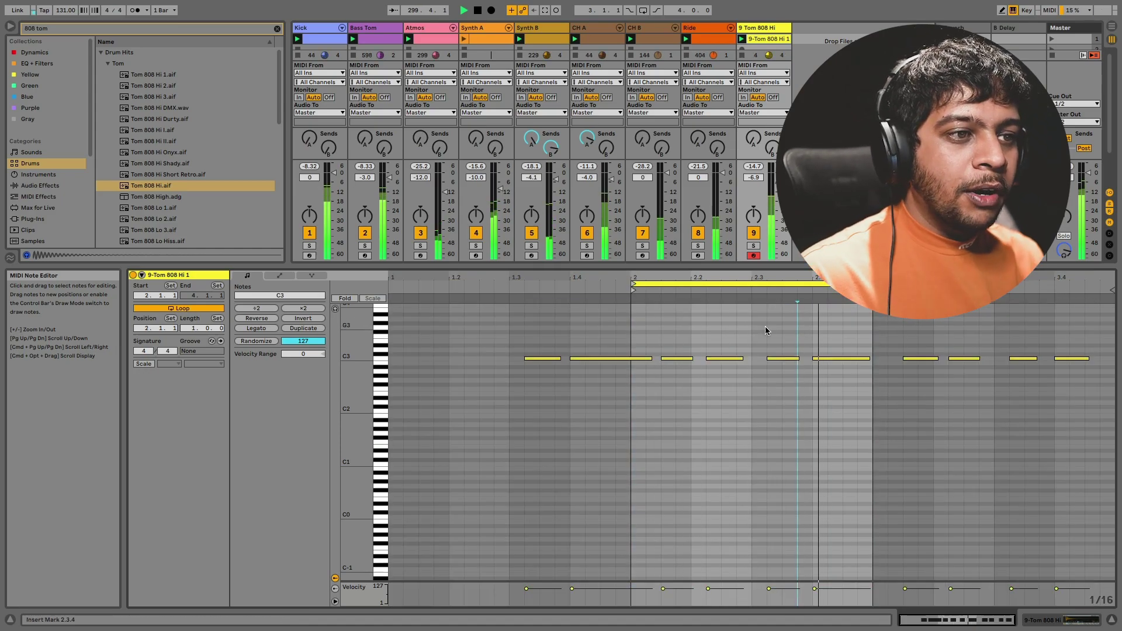
# Crop the tom clip to its one-bar loop and select the tom note at 1.4.1.
pyautogui.rightClick(768, 329)
pyautogui.click(813, 375)
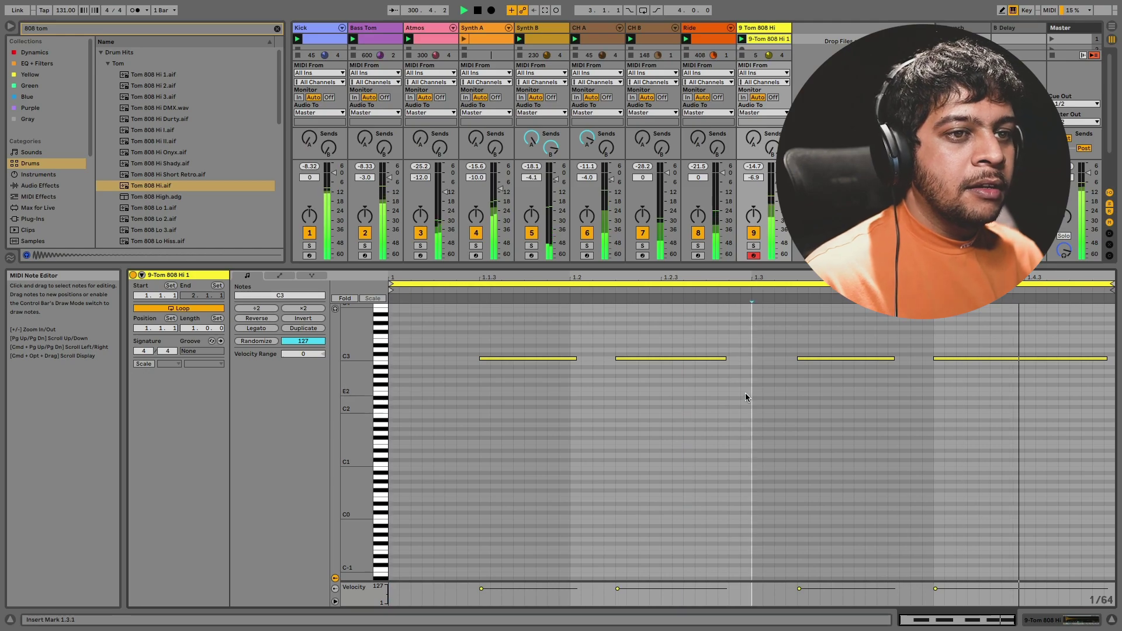
pyautogui.moveTo(965, 336); pyautogui.dragTo(973, 408)
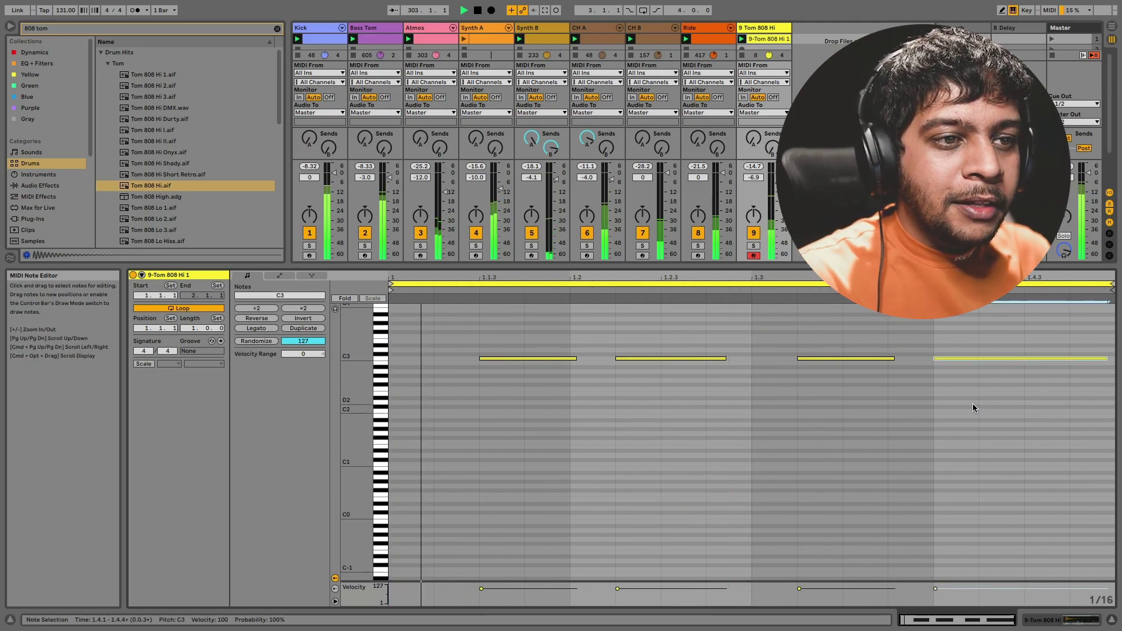
# Nudge the last tom note to 1.4.2 and raise the Tom 808 Hi track's Reverb and Delay sends, with Delay at about -11.7 dB.
pyautogui.press('Right')
pyautogui.scroll(-1, 752, 442)
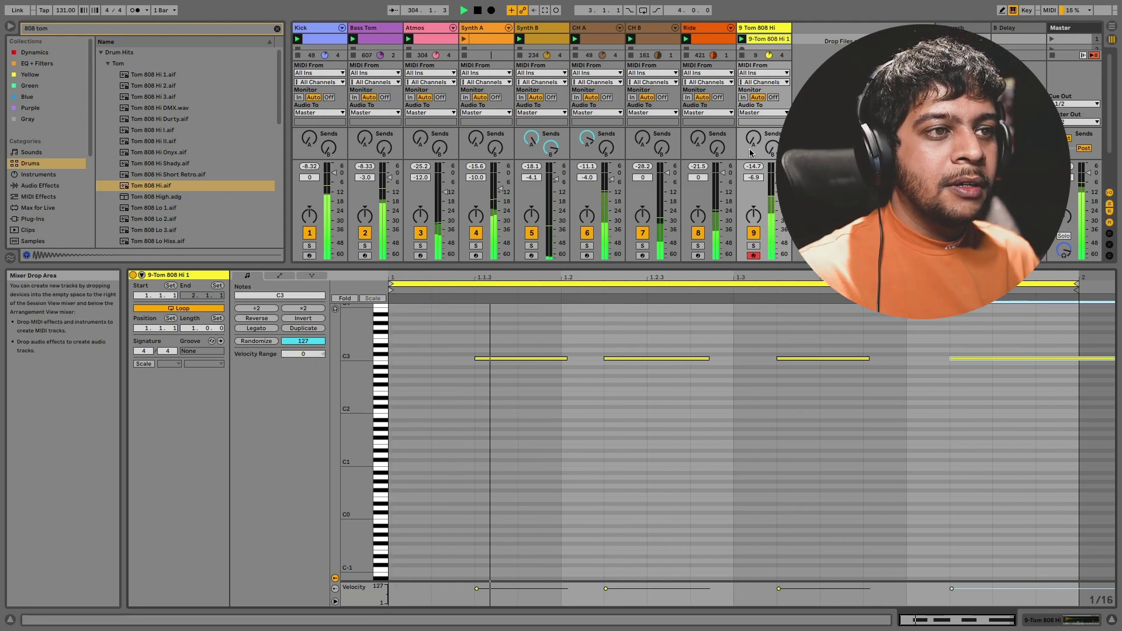
pyautogui.moveTo(772, 148); pyautogui.dragTo(772, 90)
pyautogui.moveTo(772, 148); pyautogui.dragTo(773, 165)
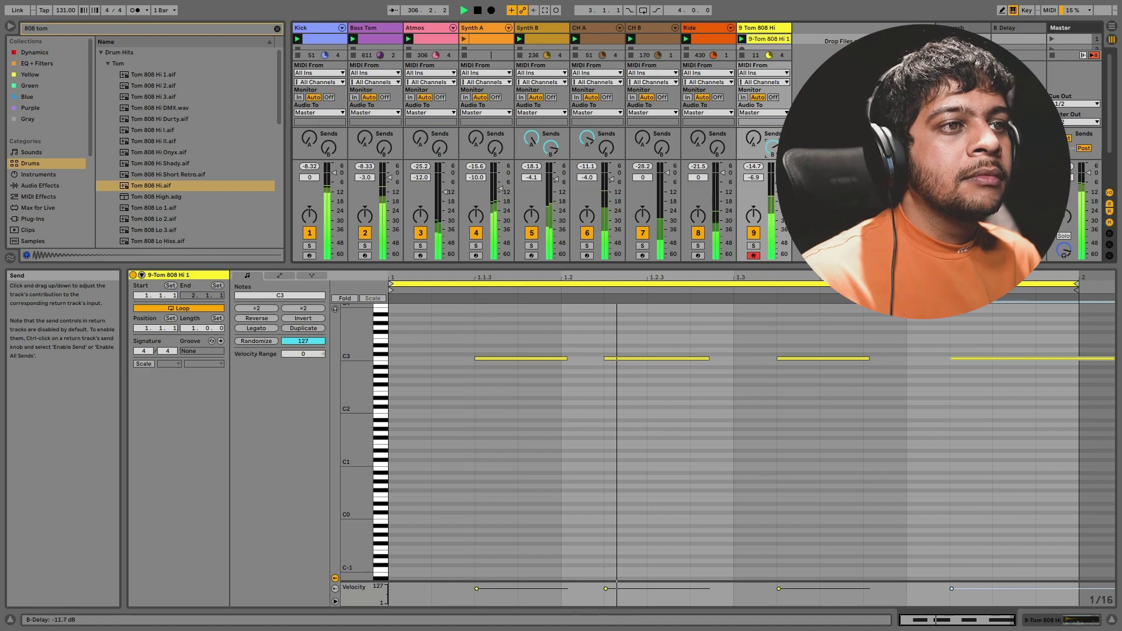
pyautogui.moveTo(753, 138); pyautogui.dragTo(753, 91)
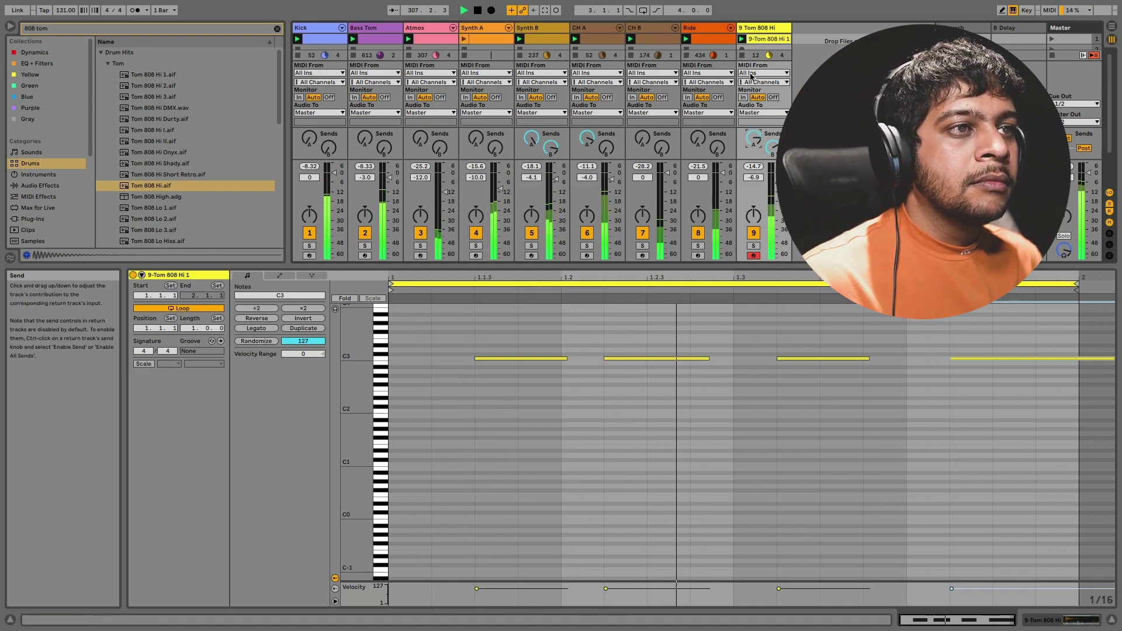
# Try transposing all notes of the tom clip up to C5.
pyautogui.press('super+a')
pyautogui.hotkey('shift', 'Up')
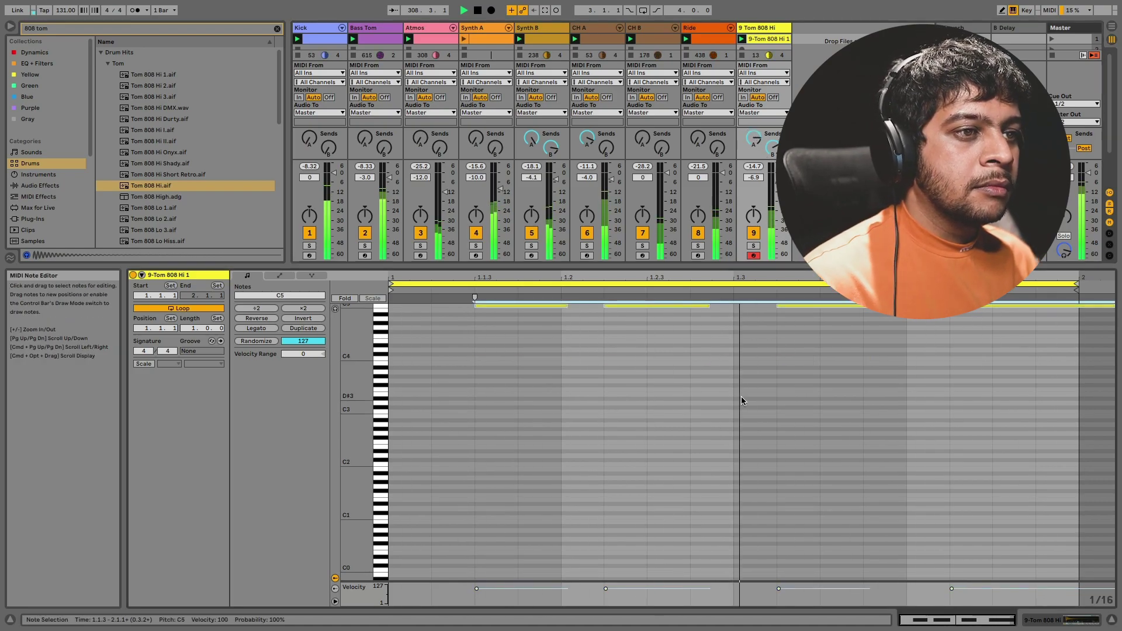
pyautogui.hotkey('shift', 'Up')
pyautogui.click(741, 397)
pyautogui.moveTo(357, 362); pyautogui.dragTo(661, 561)
# Delete the Tom 808 Hi clip and load the 4PLAY.amxd sequencer onto its track.
pyautogui.click(754, 30)
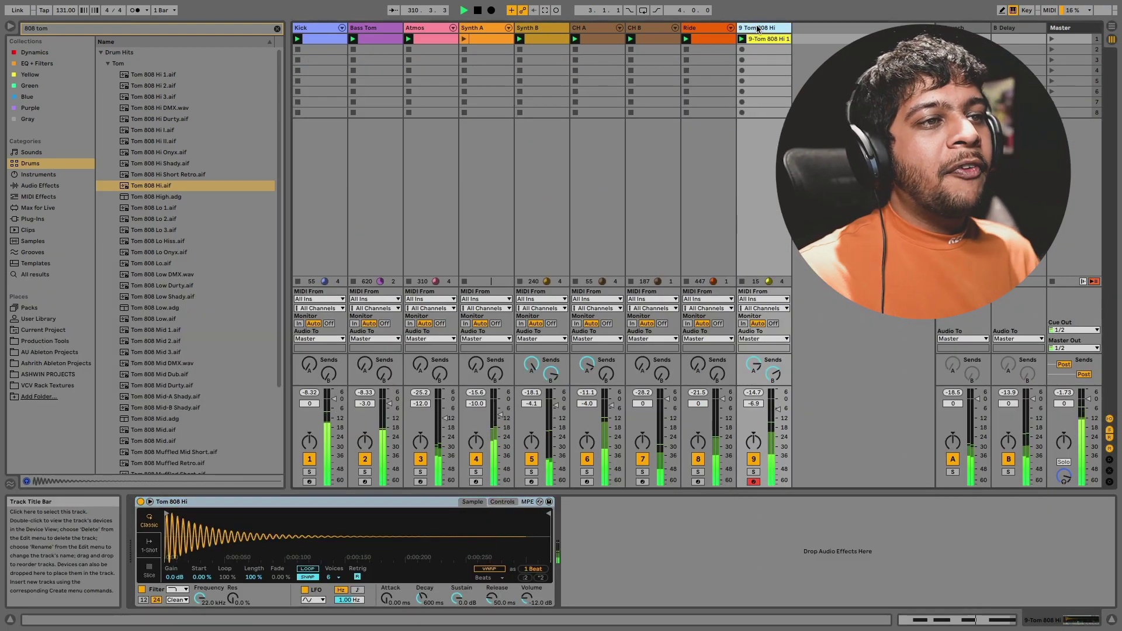
pyautogui.click(780, 39)
pyautogui.press('Delete')
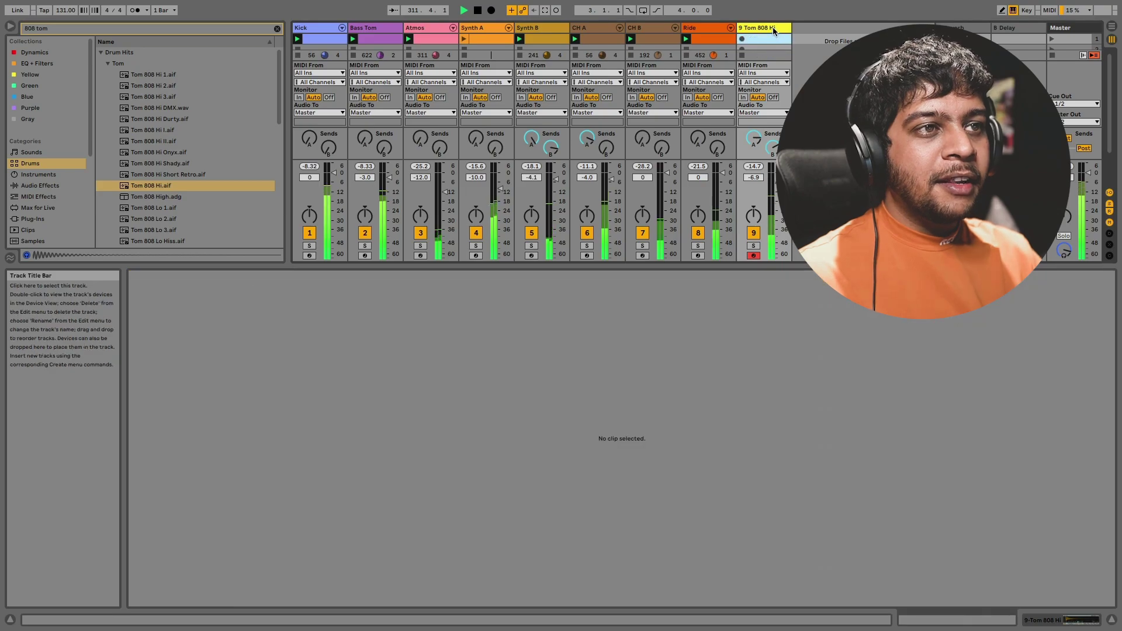
pyautogui.click(773, 31)
pyautogui.hotkey('ctrl', 'f')
pyautogui.write('4play')
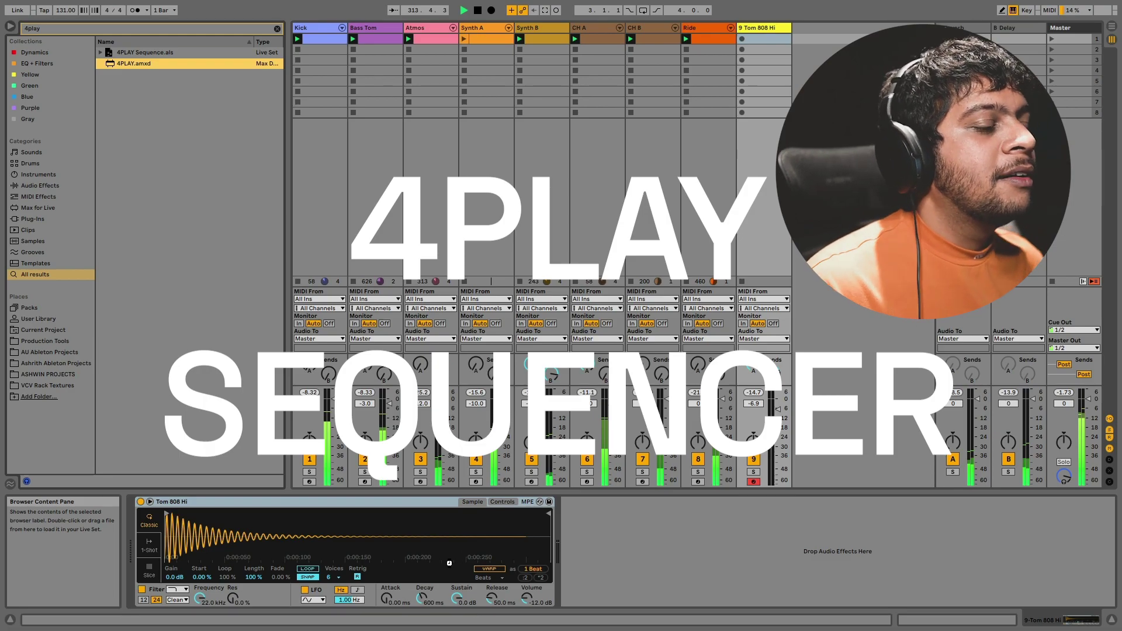
pyautogui.press('Return')
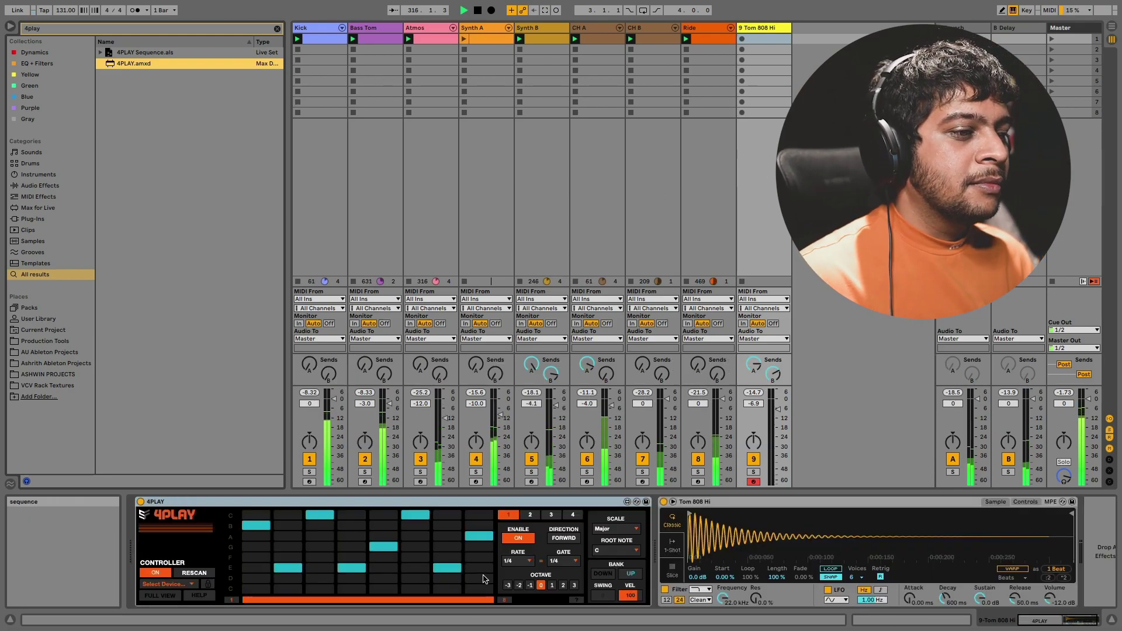
# Set the 4PLAY sequencer's rate to 1/16 and scale to Chromatic, and lower the Tom 808 Hi track to -7.0 dB.
pyautogui.click(517, 561)
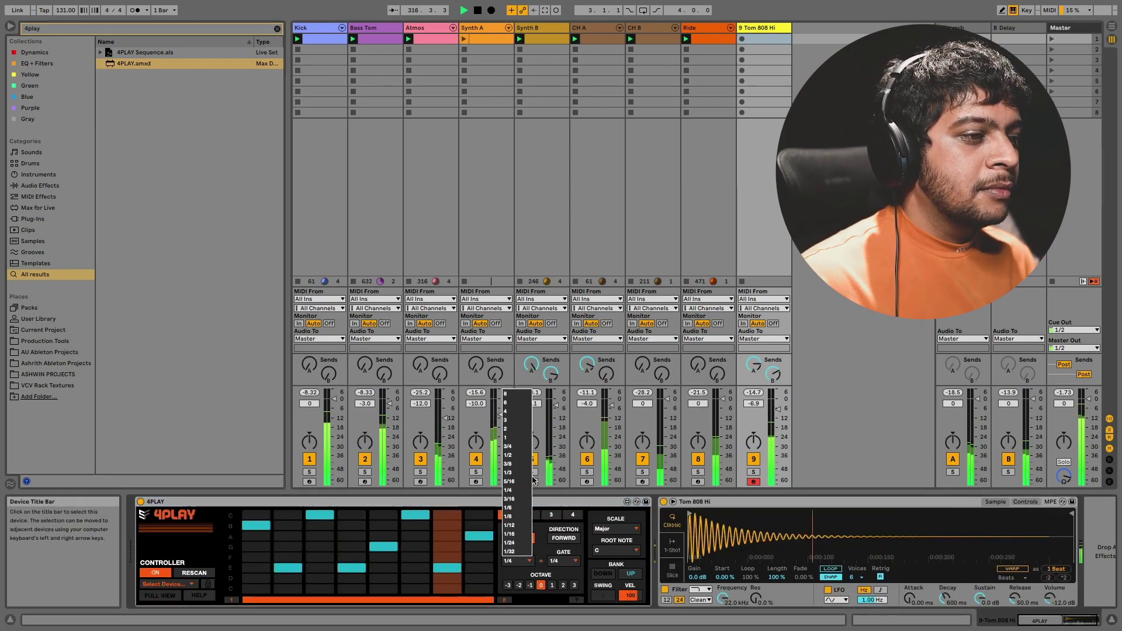
pyautogui.click(510, 534)
pyautogui.click(615, 528)
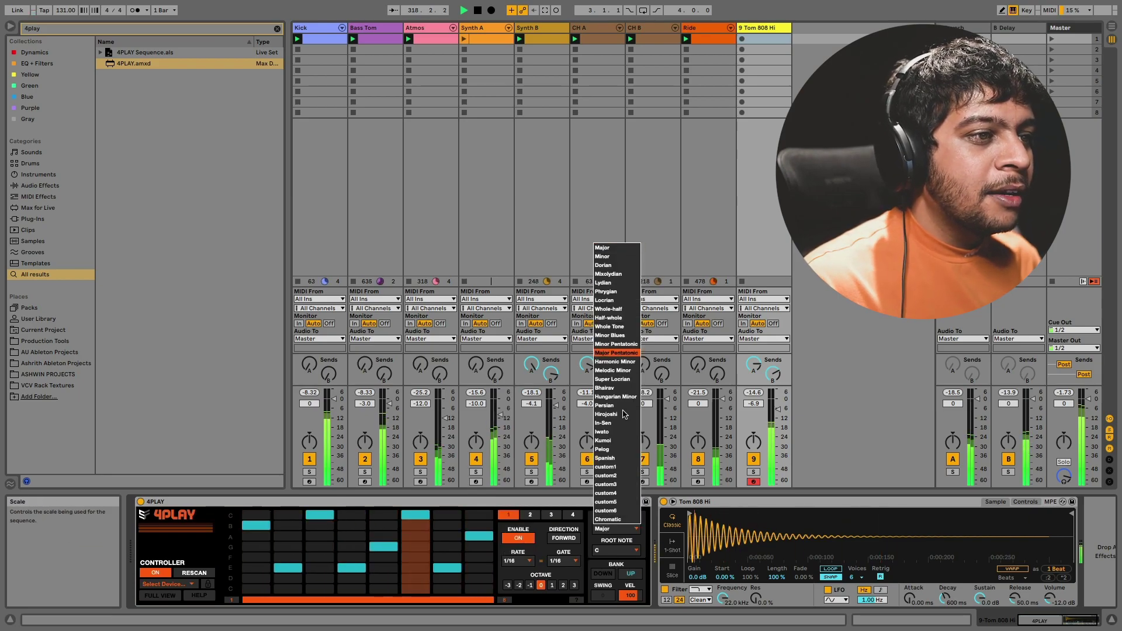
pyautogui.click(614, 519)
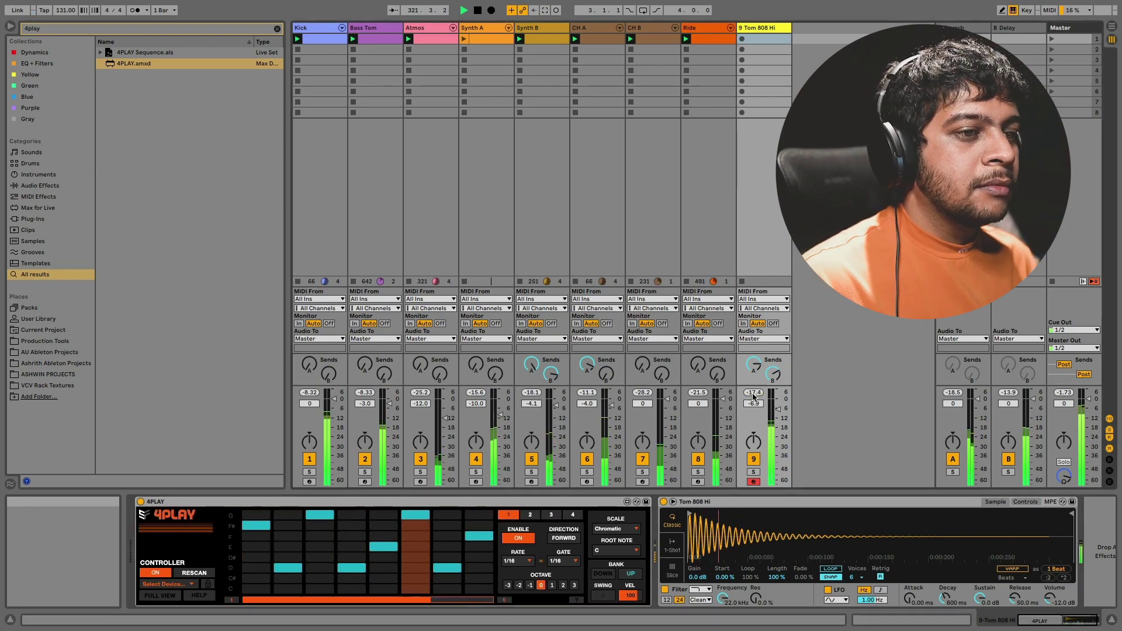
pyautogui.moveTo(754, 403); pyautogui.dragTo(756, 408)
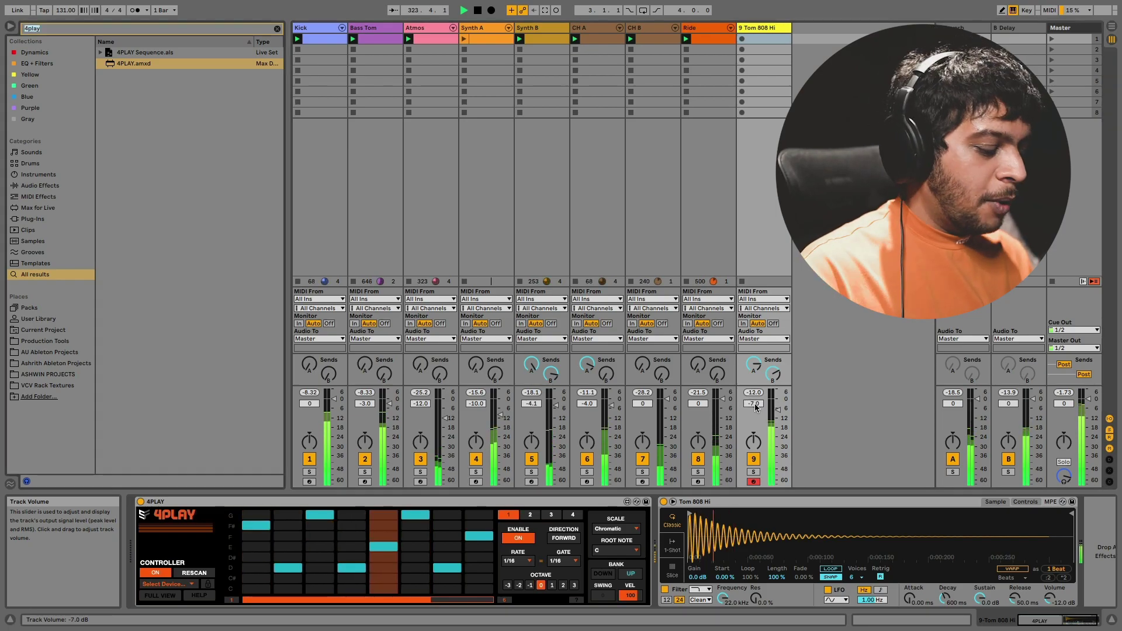
# Insert a Pitch MIDI effect between 4PLAY and the tom sampler and set it to +24 st.
pyautogui.hotkey('ctrl', 'f')
pyautogui.write('pitch')
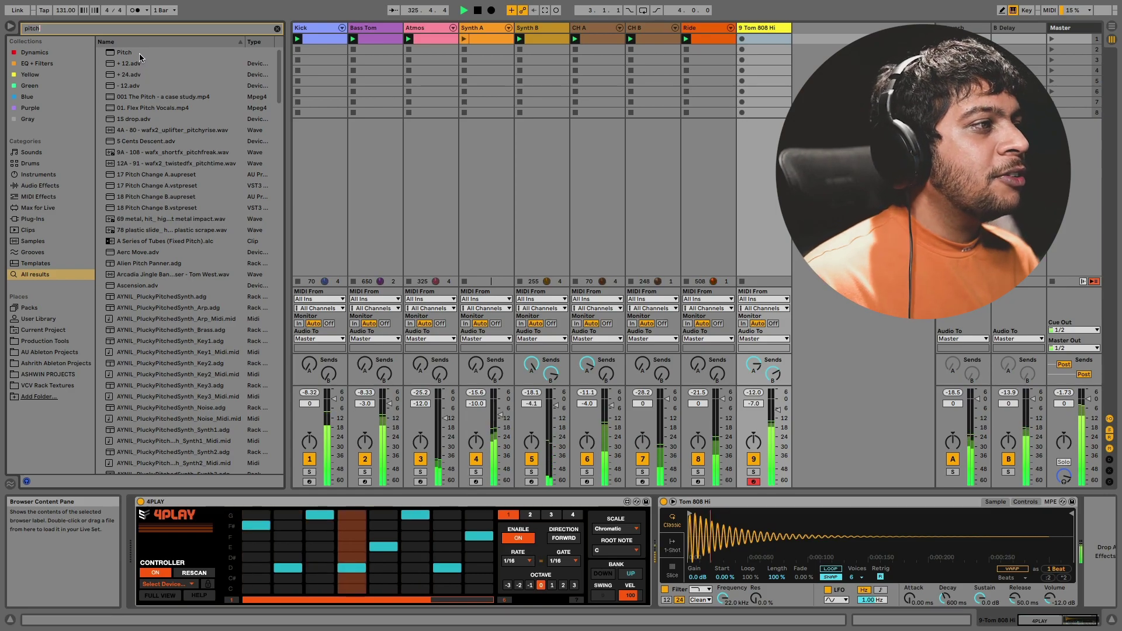
pyautogui.click(138, 51)
pyautogui.moveTo(138, 52); pyautogui.dragTo(681, 502)
pyautogui.write('24')
pyautogui.press('Return')
# Reset the Tom 808 Hi track's peak level and set its volume to -8.0 dB.
pyautogui.click(755, 395)
pyautogui.click(754, 392)
pyautogui.moveTo(754, 403); pyautogui.dragTo(754, 409)
# Trim the start of the tom sample past its first few wave cycles.
pyautogui.hscroll(3, 832, 531)
pyautogui.moveTo(699, 531); pyautogui.dragTo(783, 570)
pyautogui.moveTo(663, 514); pyautogui.dragTo(725, 514)
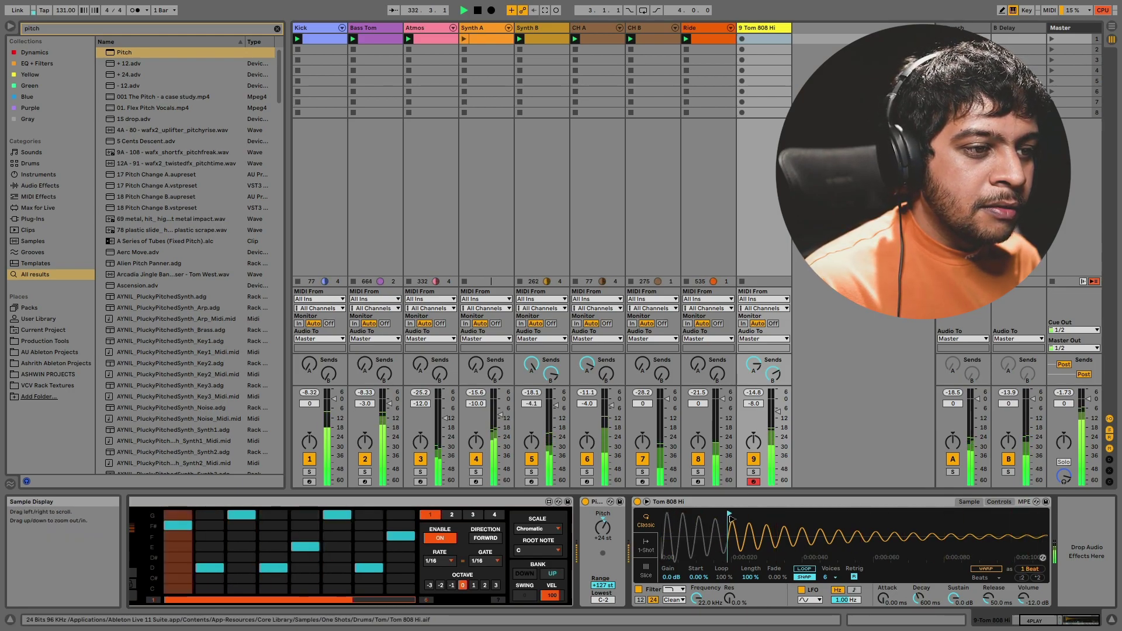
# Set the tom sampler's attack to 1.66 ms and its sample gain to 4.0 dB.
pyautogui.moveTo(883, 598); pyautogui.dragTo(883, 586)
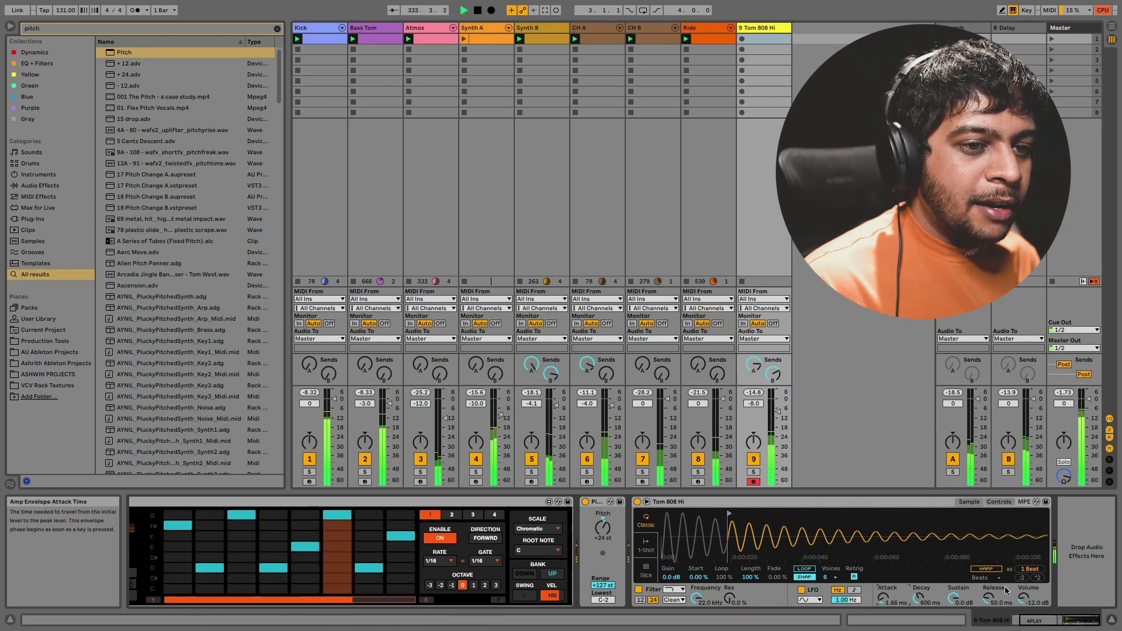
pyautogui.moveTo(670, 577); pyautogui.dragTo(670, 570)
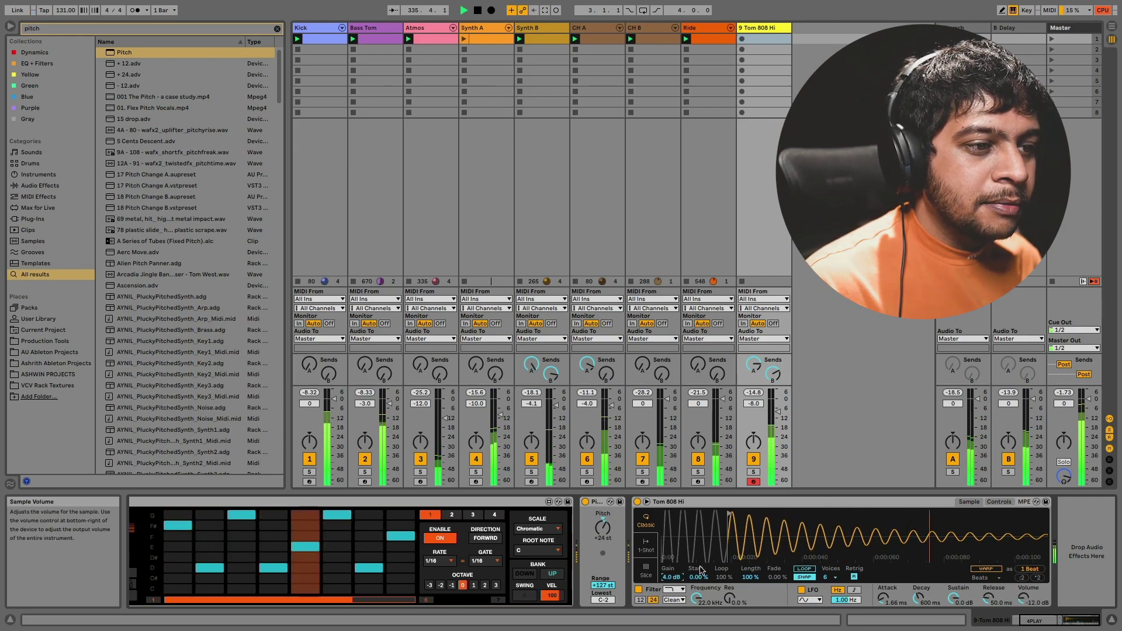
pyautogui.moveTo(701, 535); pyautogui.dragTo(701, 512)
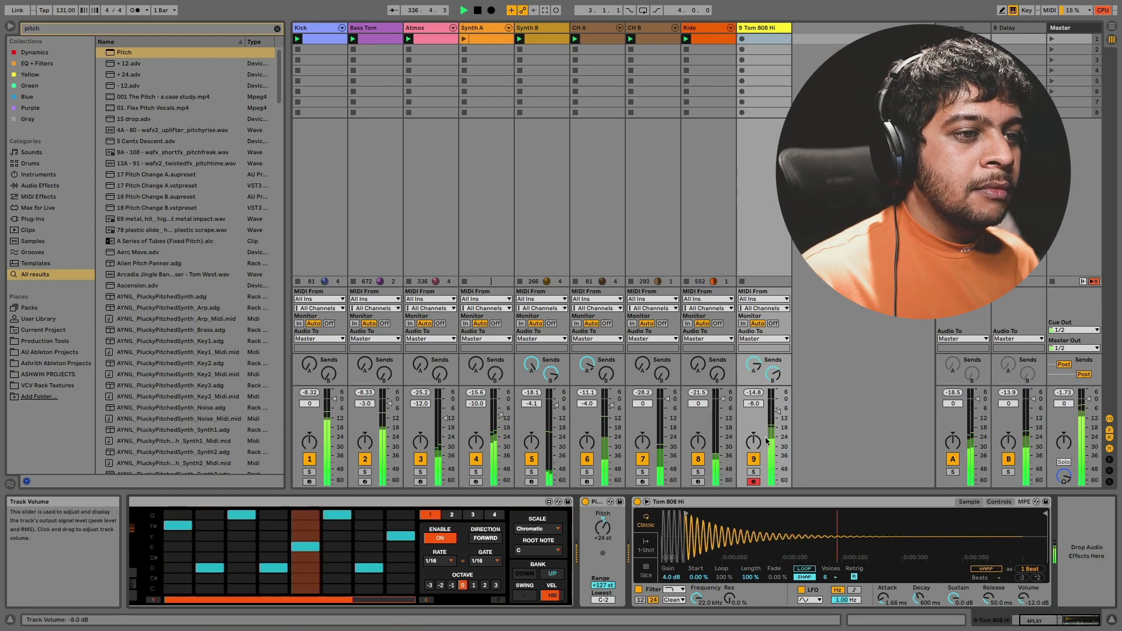
# Set the tom sampler's sustain to -70 dB and release to 1.40 s, and limit it to one voice.
pyautogui.click(755, 393)
pyautogui.moveTo(953, 598); pyautogui.dragTo(948, 602)
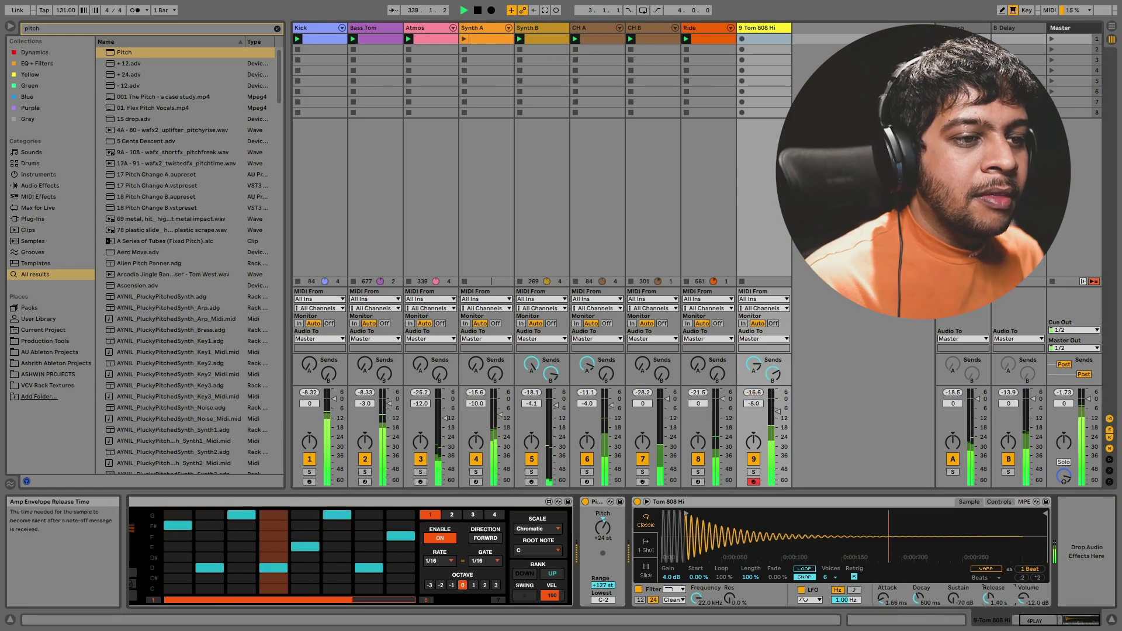
pyautogui.click(830, 577)
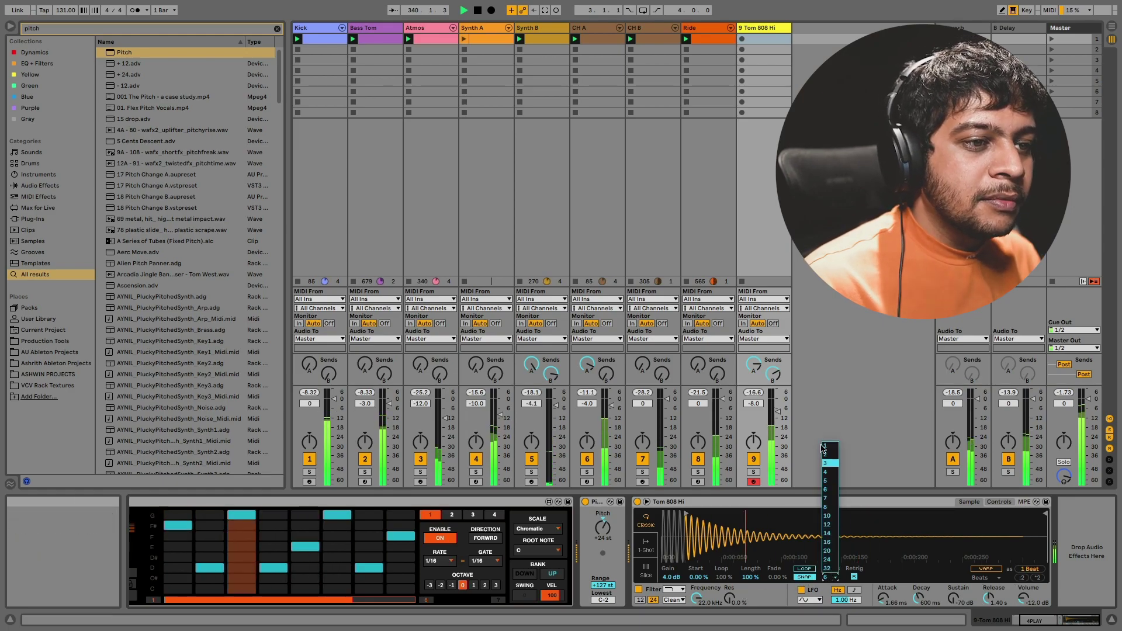
pyautogui.press('Return')
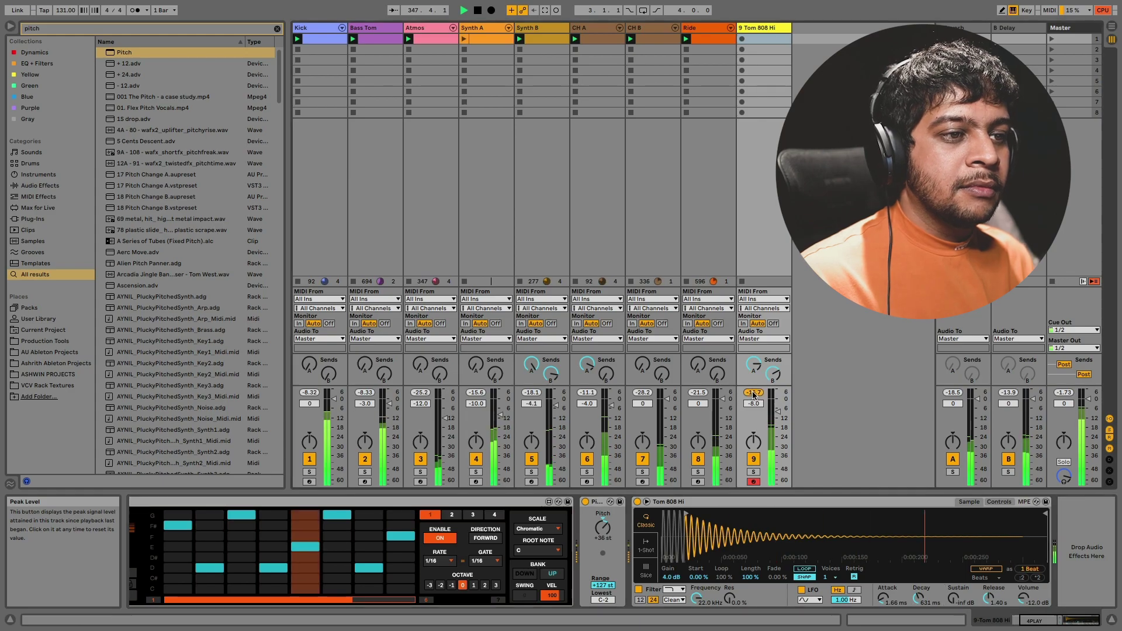
# Hide the browser and relaunch the Kick clip.
pyautogui.hotkey('ctrl', 'alt', 'b')
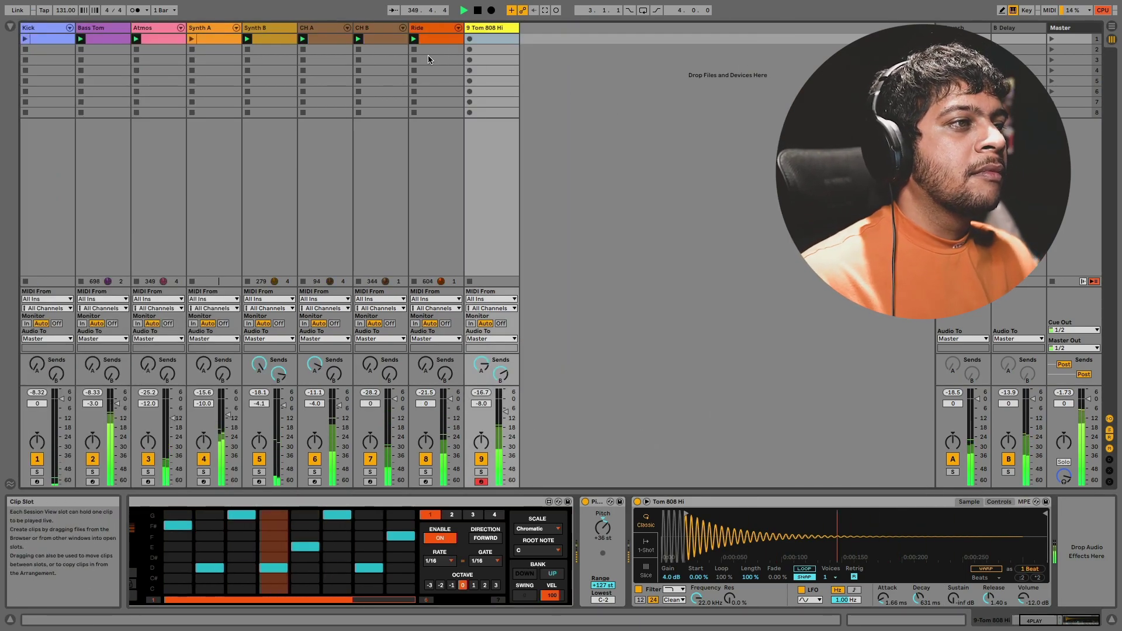
pyautogui.click(25, 39)
# Set the Tom 808 Hi track's volume to -10.0 dB and its sampler's decay to 208 ms.
pyautogui.click(489, 29)
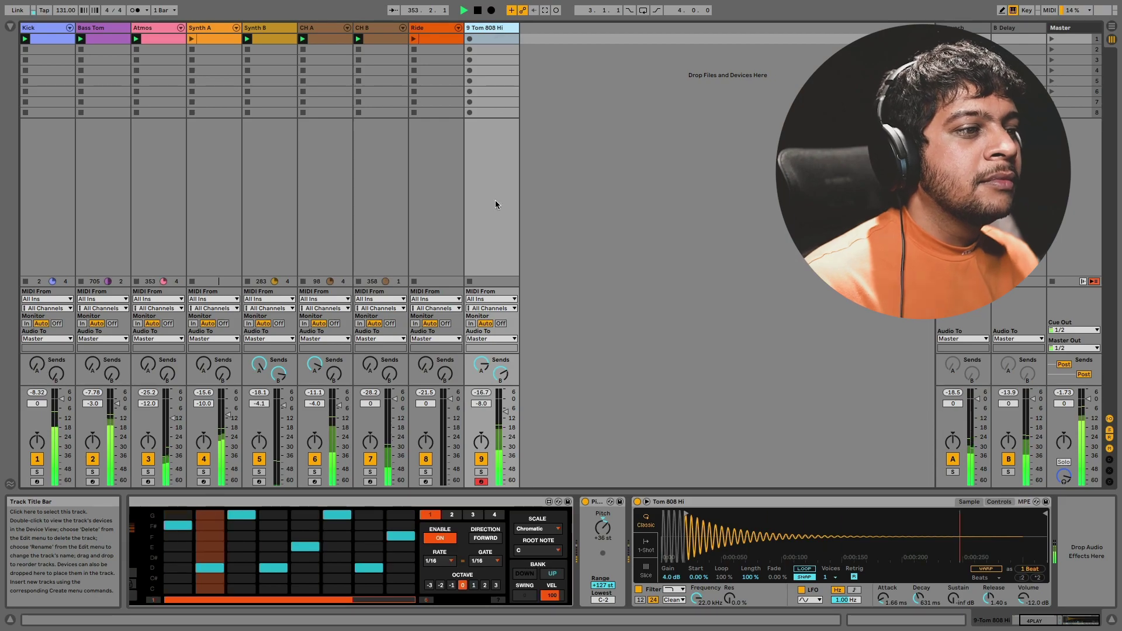
pyautogui.moveTo(485, 401); pyautogui.dragTo(484, 406)
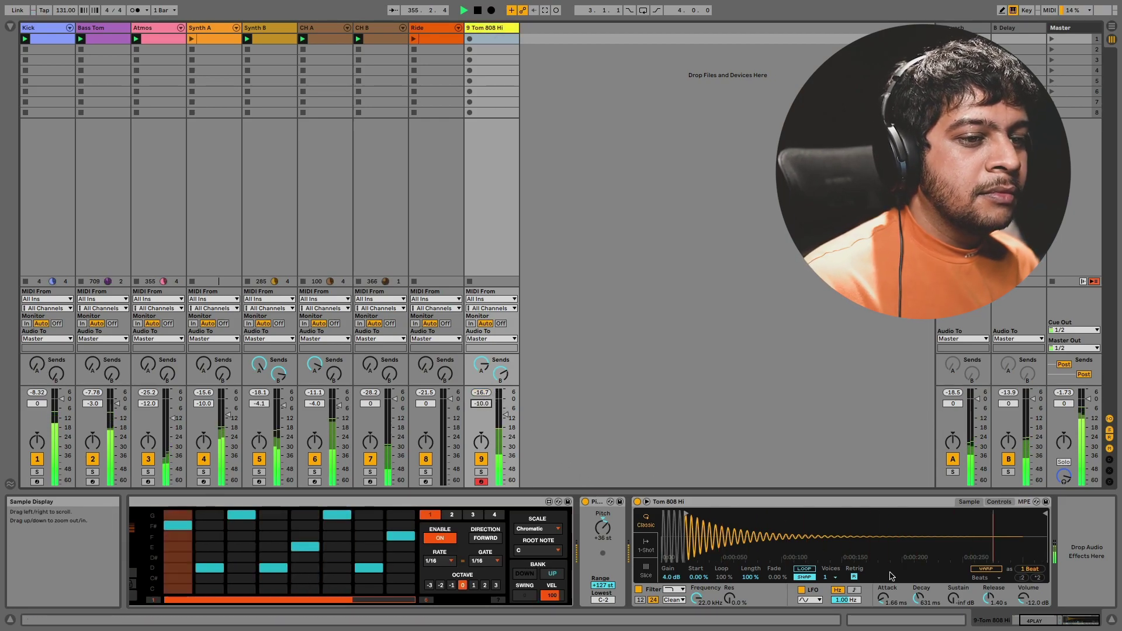
pyautogui.moveTo(920, 597); pyautogui.dragTo(919, 612)
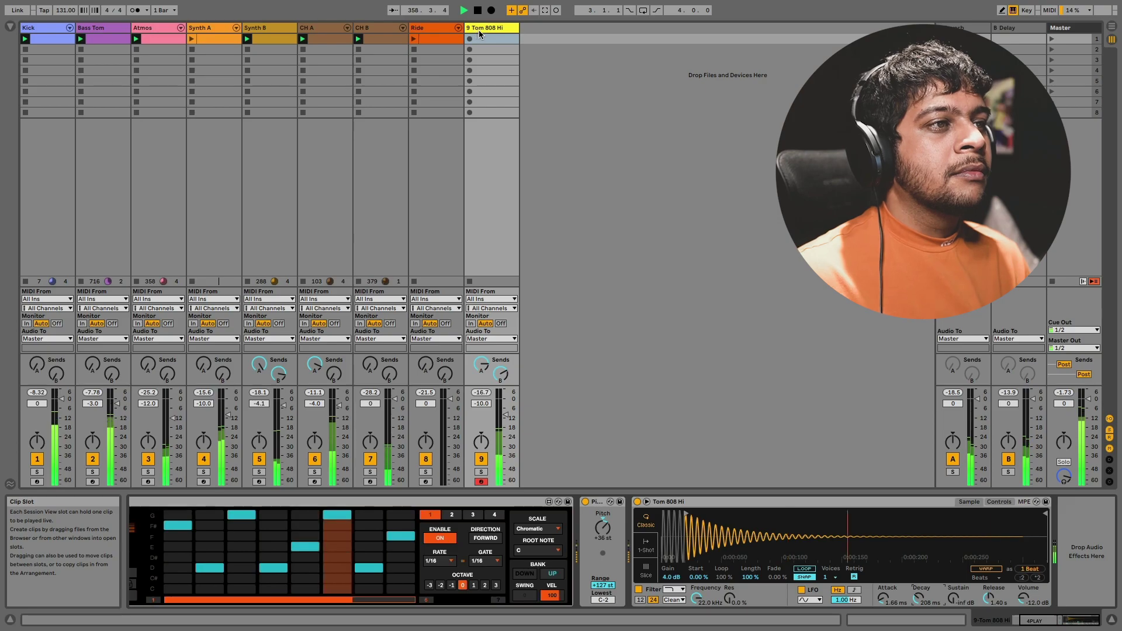
# Rename the Tom 808 Hi track as Synth C.
pyautogui.hotkey('ctrl', 'r')
pyautogui.write('Sy')
pyautogui.press('Return')
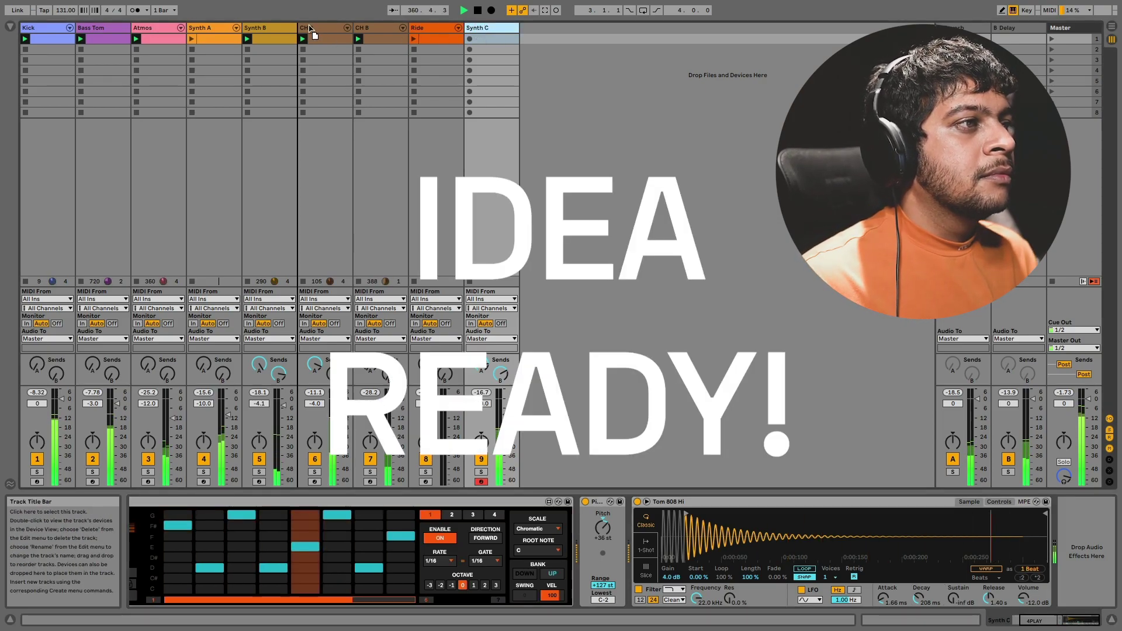